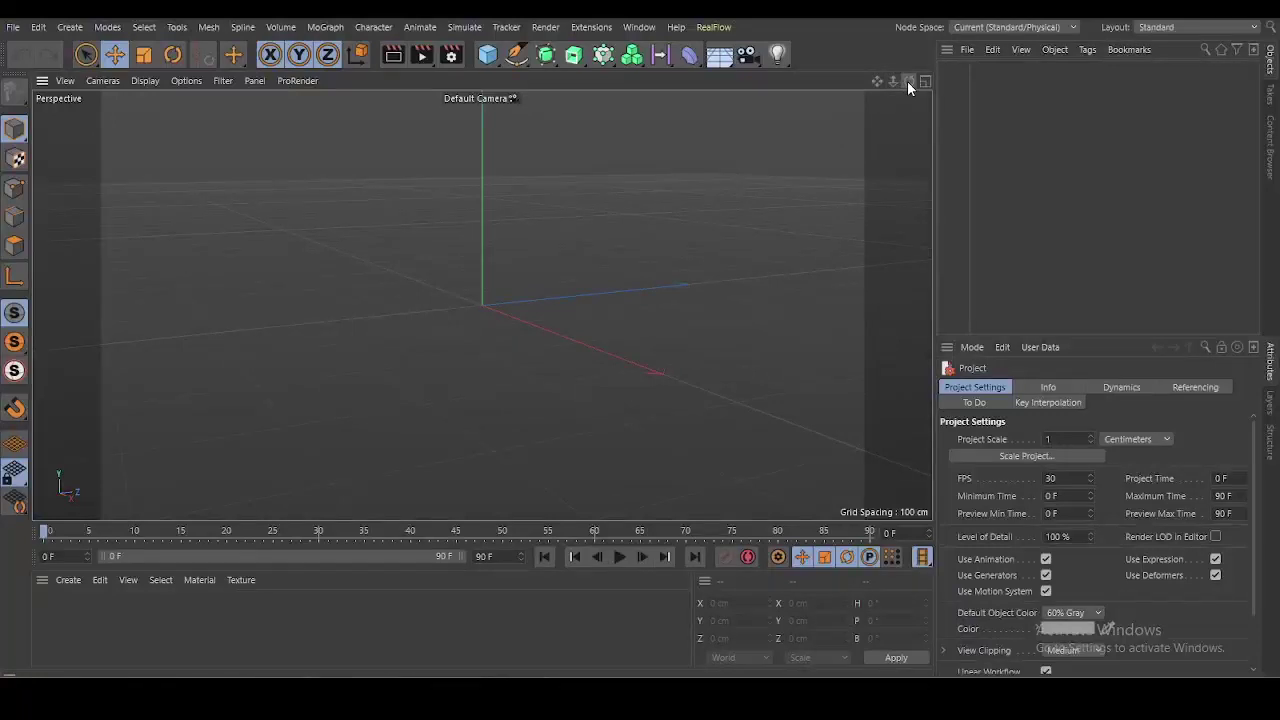
- Add a Sphere primitive and raise its Segments from 16 to 60
left_click_drag(907, 81, 884, 75)
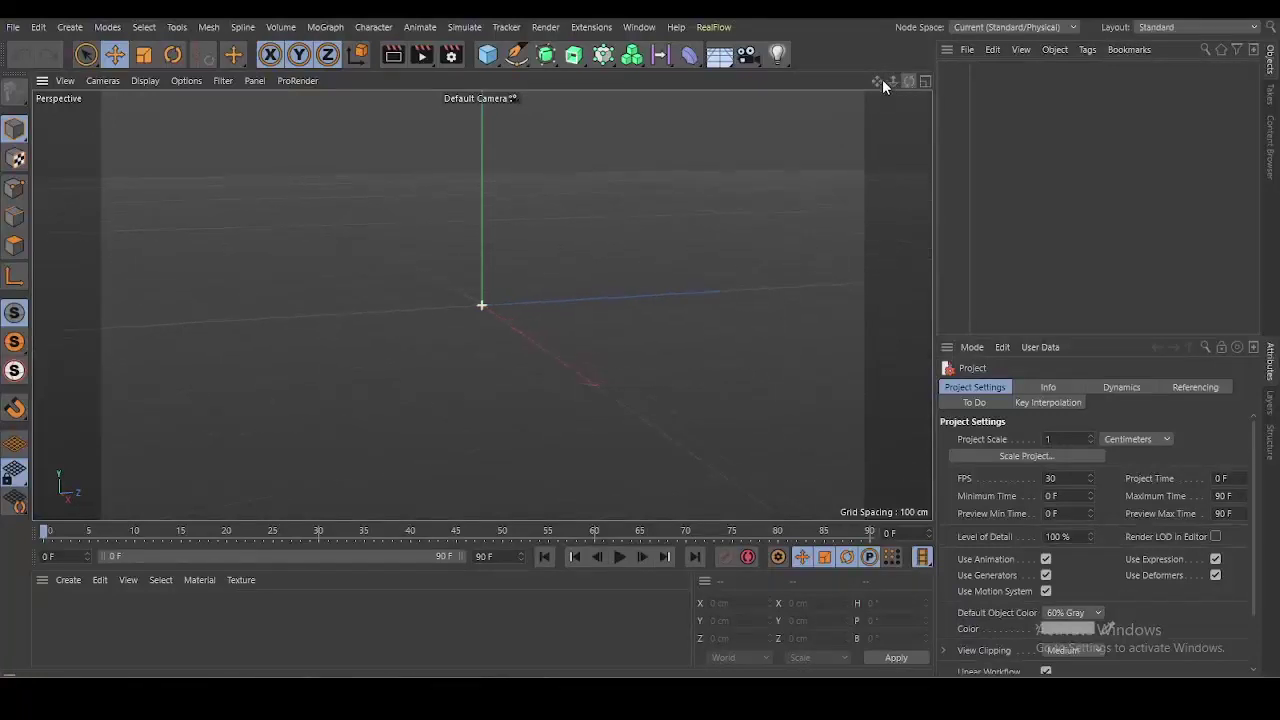
left_click_drag(487, 60, 776, 113)
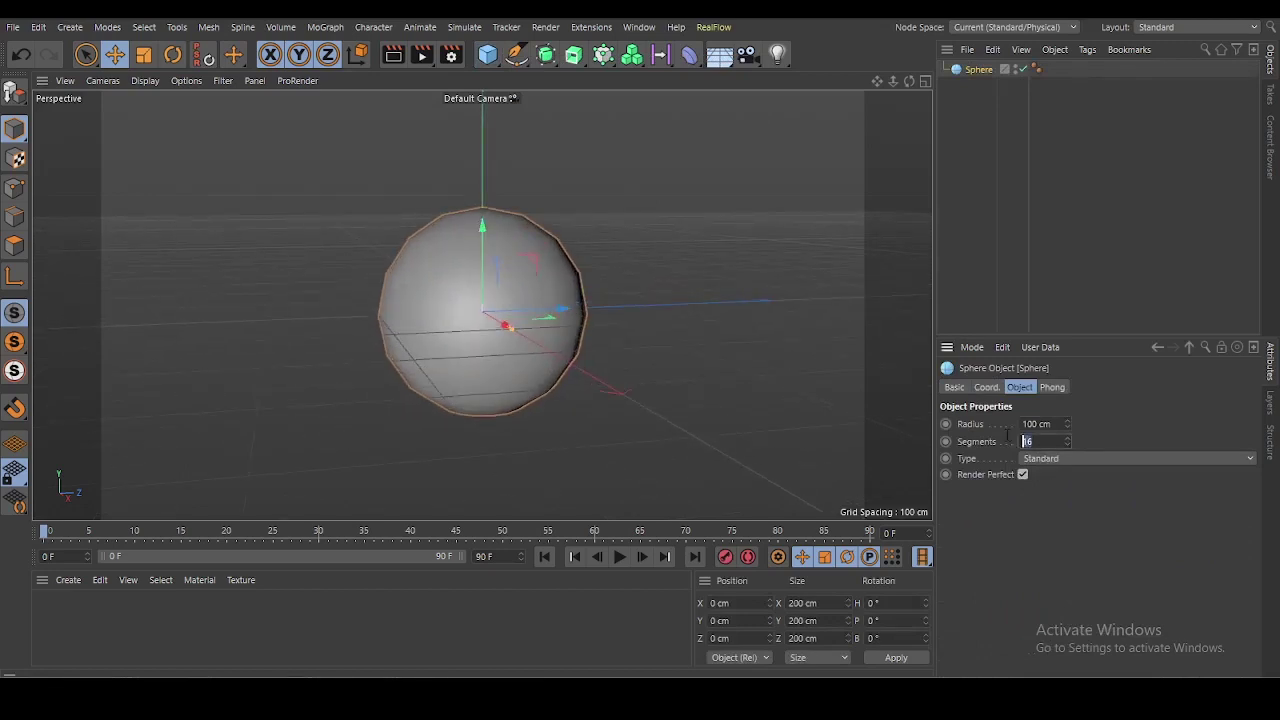
type("56")
key("Return")
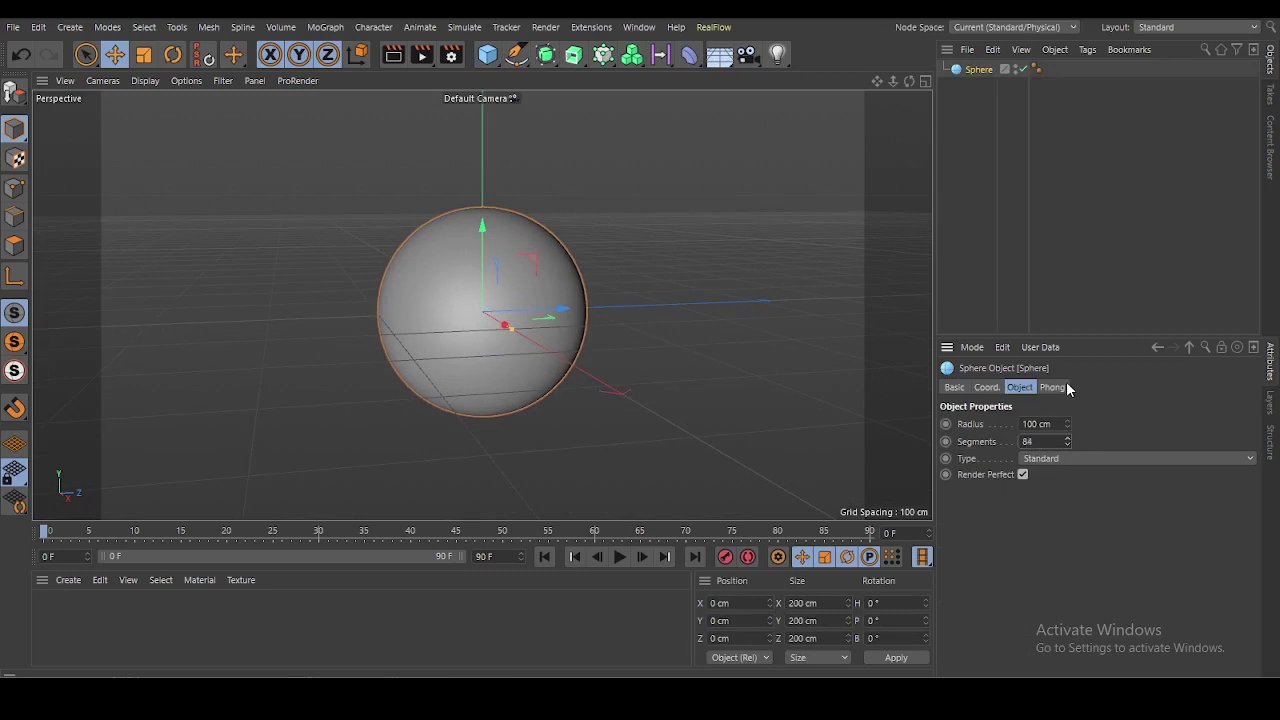
left_click_drag(1065, 396, 1066, 406)
scroll(502, 253, "up", 1)
scroll(502, 253, "down", 1)
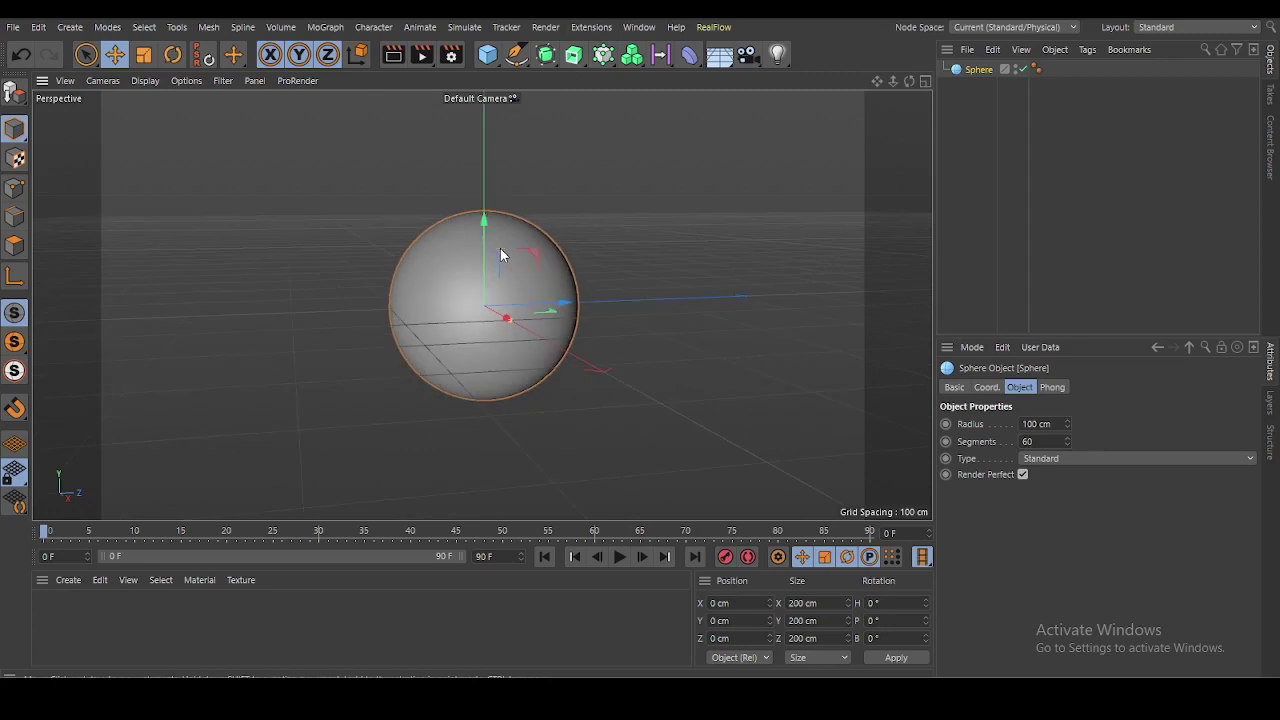
- Create an Arnold standard_surface material and drag it onto the Sphere
left_click(66, 580)
mouse_move(88, 438)
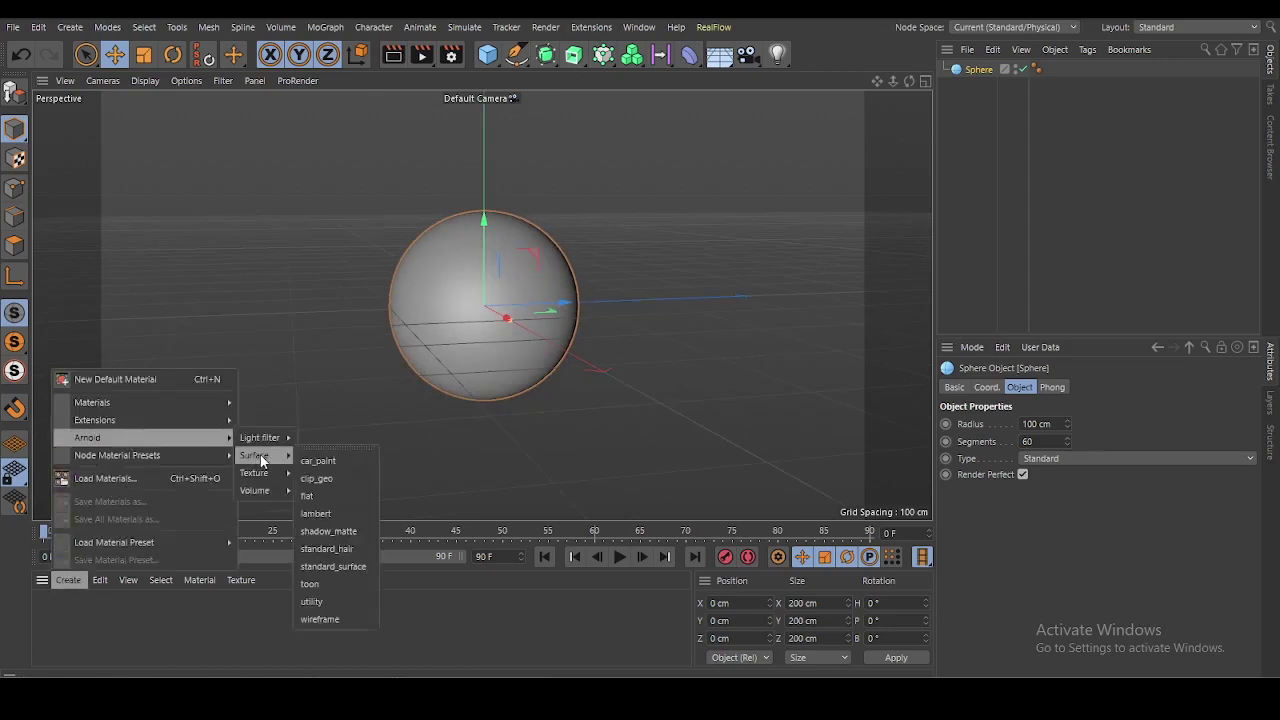
mouse_move(255, 455)
left_click(340, 566)
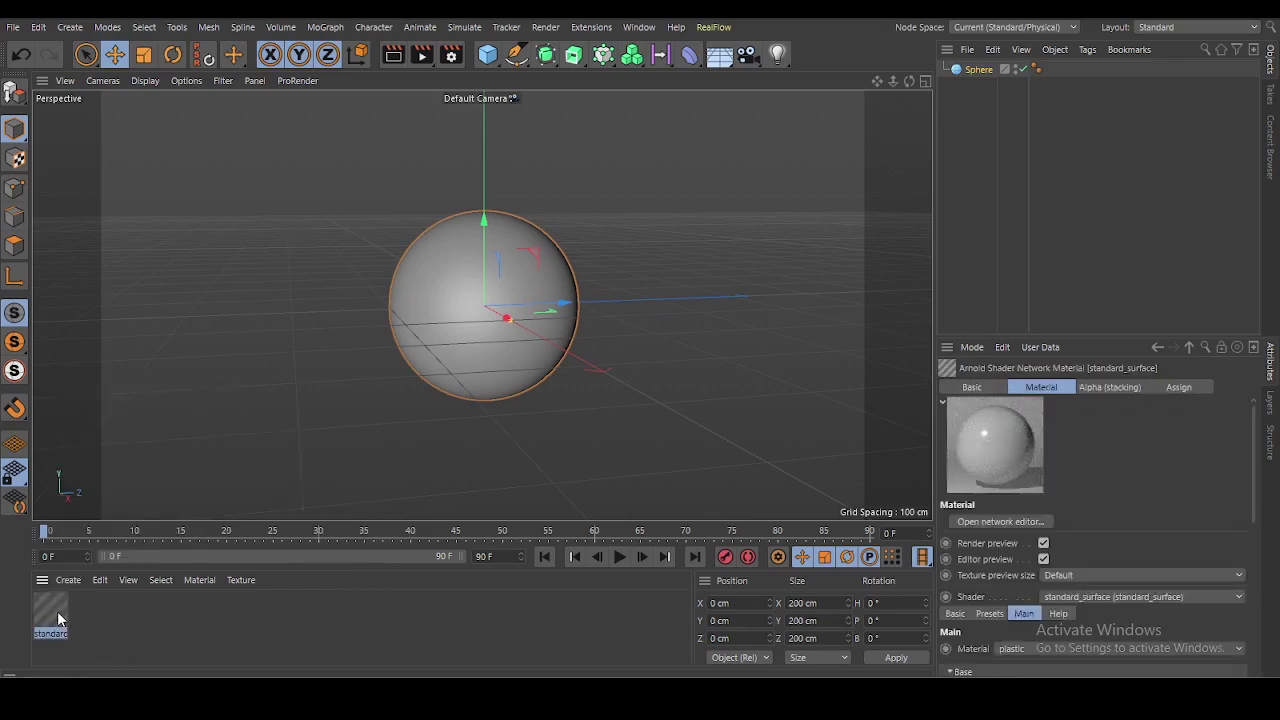
left_click_drag(415, 366, 467, 324)
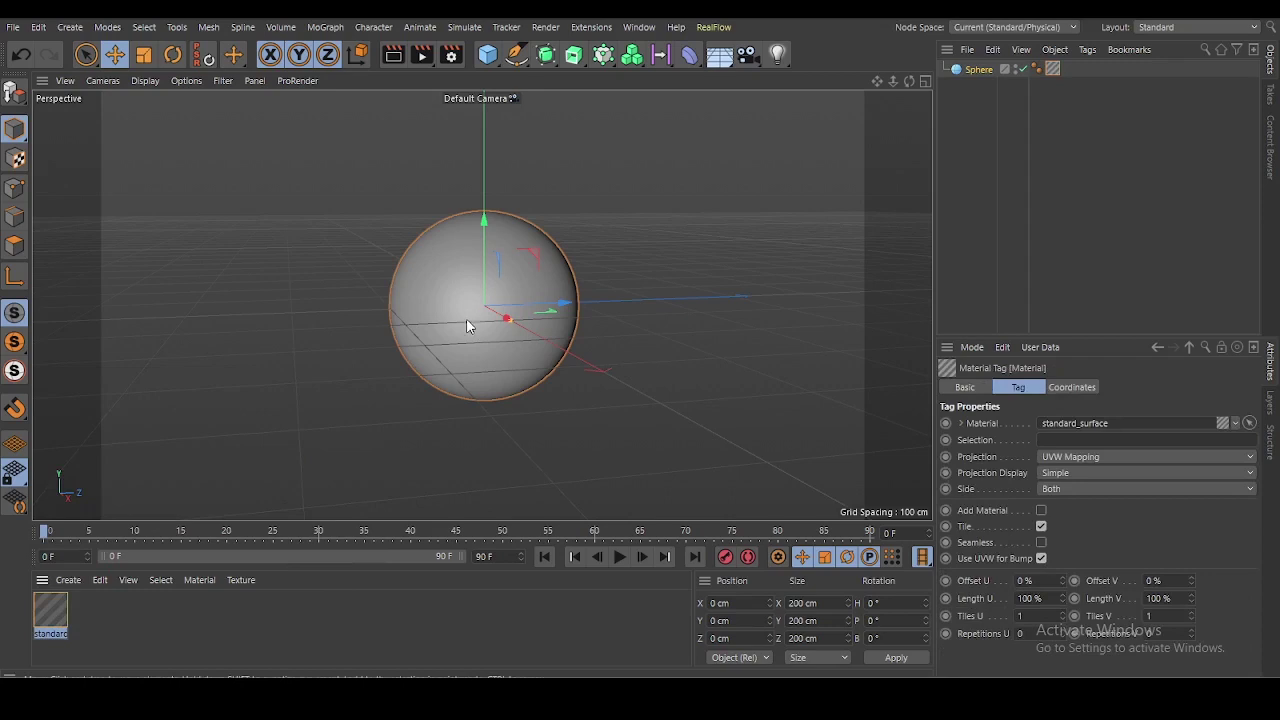
left_click_drag(906, 84, 896, 80)
left_click(591, 27)
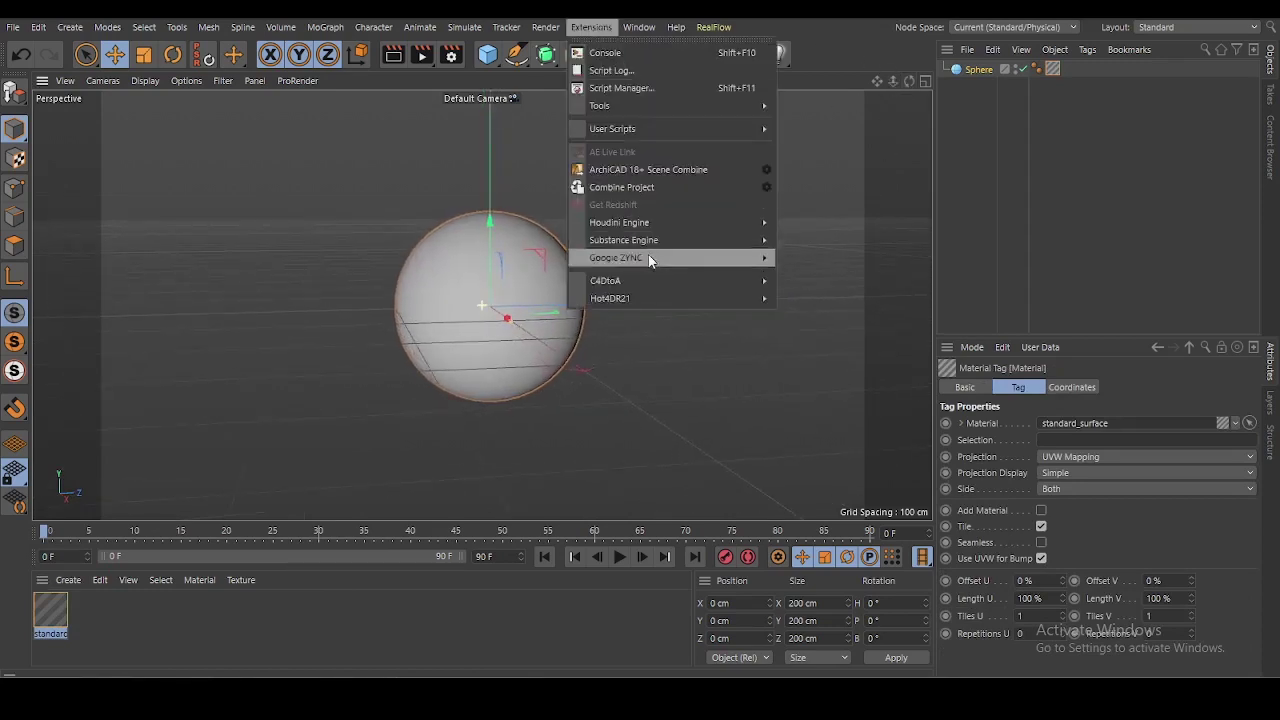
mouse_move(820, 303)
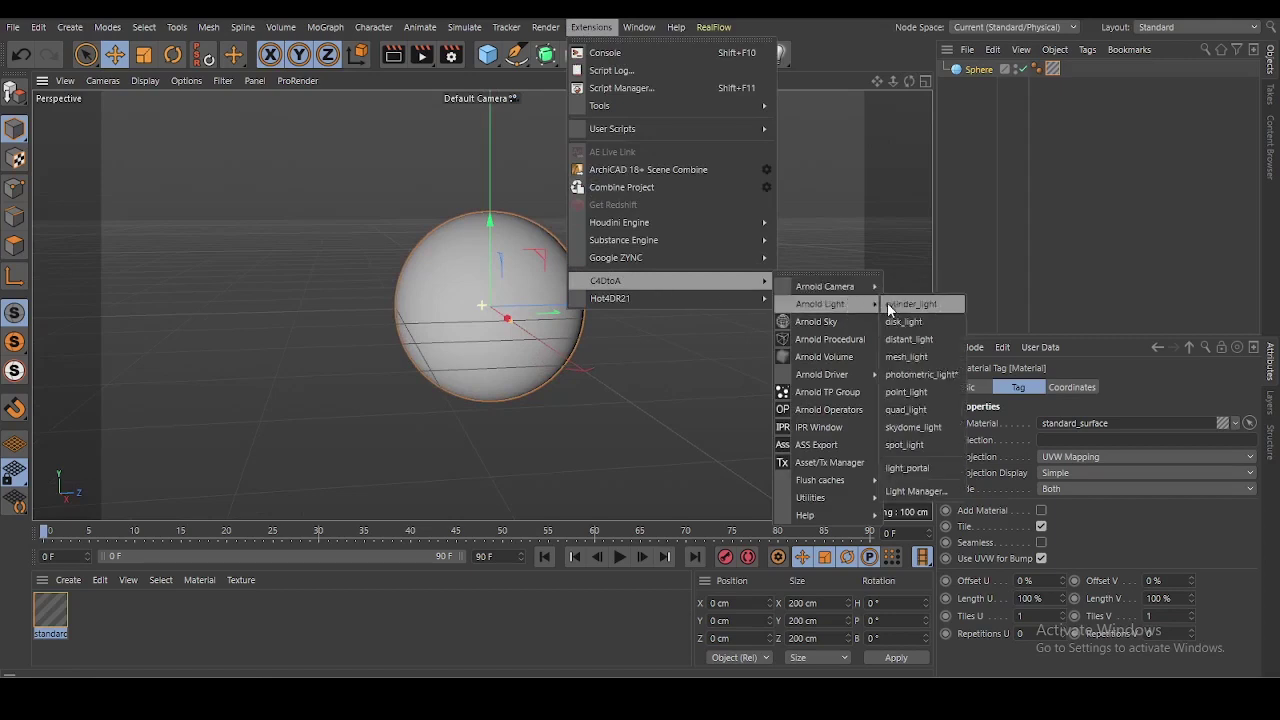
- Add an Arnold quad light left of the sphere and Ctrl-drag a copy to the right
left_click(906, 410)
left_click_drag(557, 318, 314, 312)
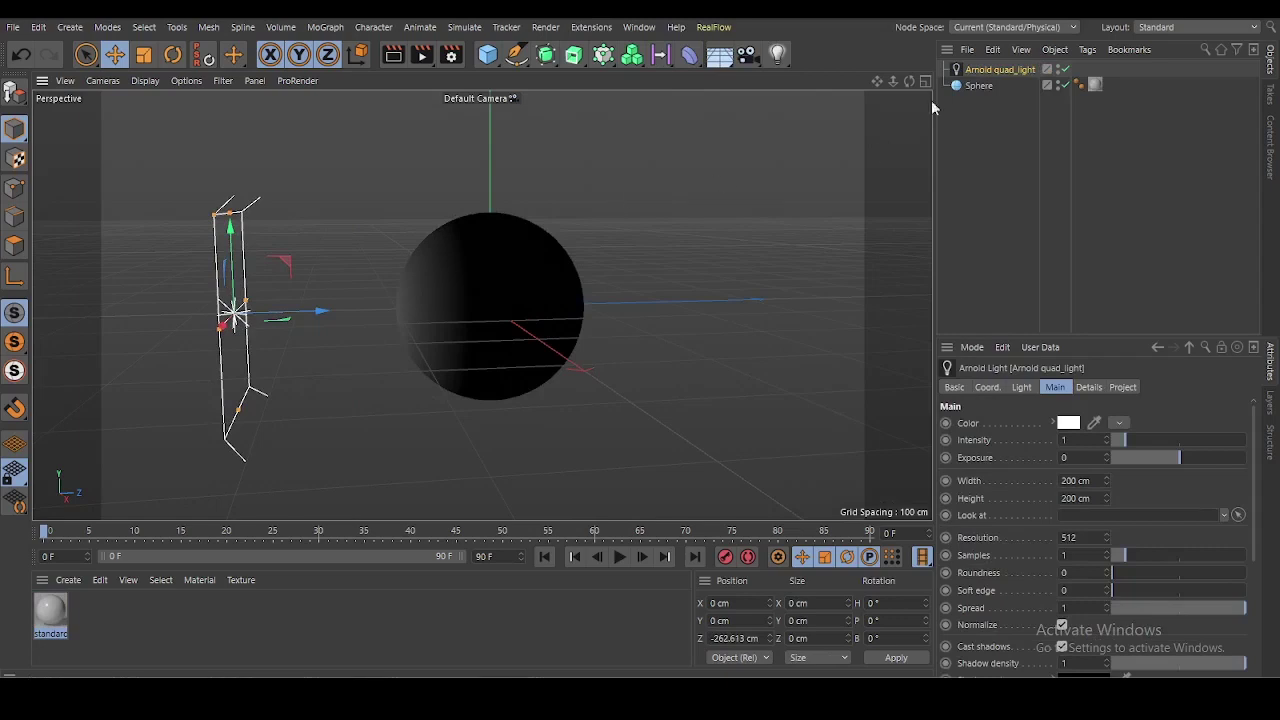
mouse_move(912, 79)
left_mouse_down()
mouse_move(480, 303)
mouse_move(494, 234)
left_mouse_up()
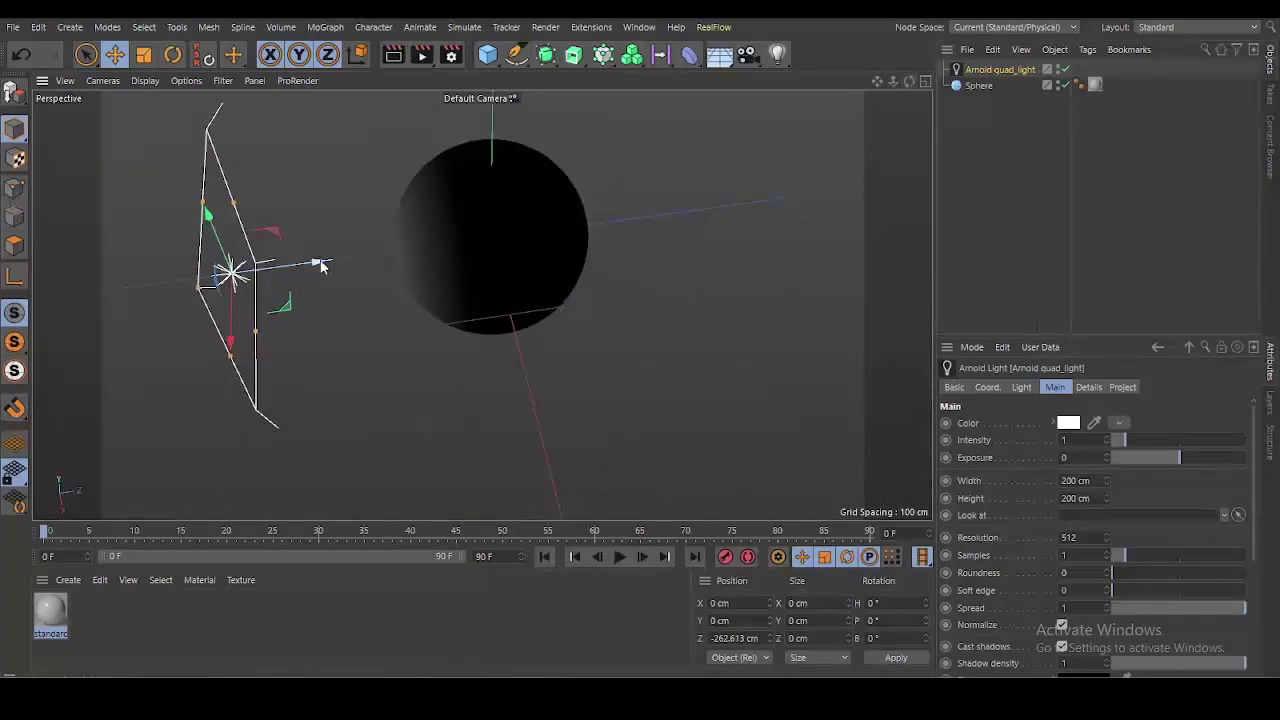
mouse_move(320, 266)
left_mouse_down()
mouse_move(234, 252)
mouse_move(275, 284)
mouse_move(840, 196)
left_mouse_up()
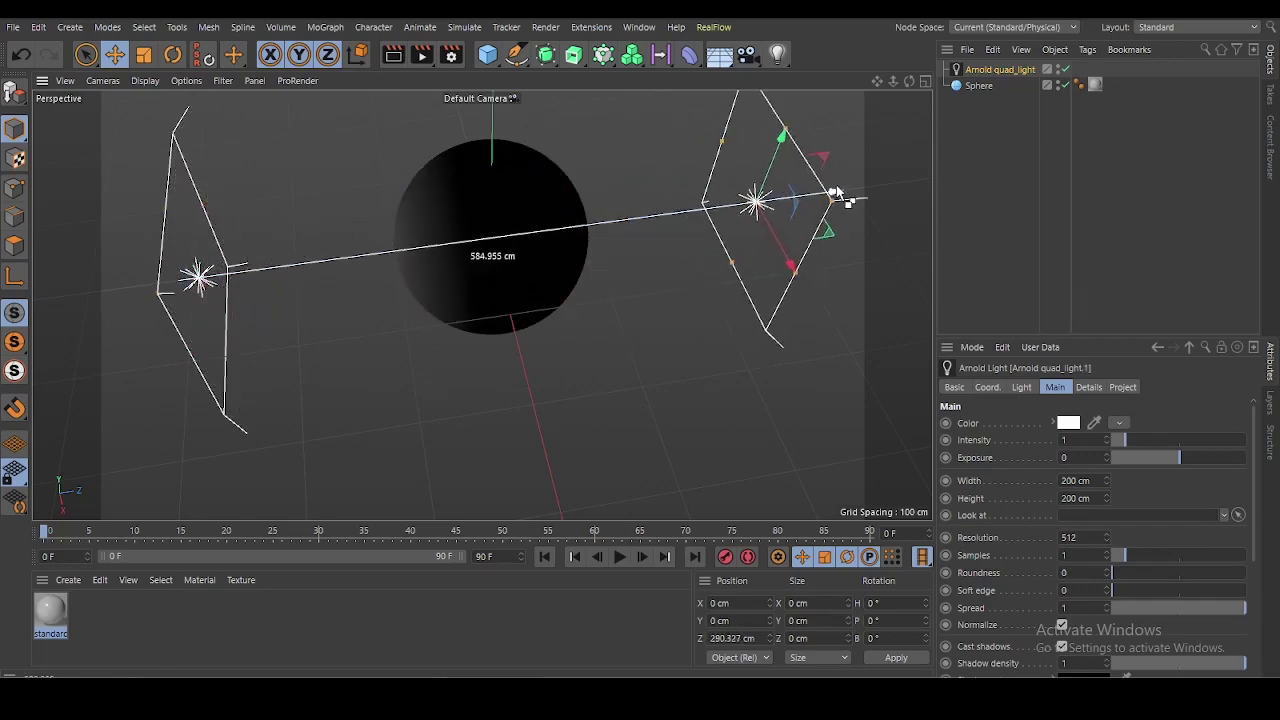
- Rotate the right quad light to H 180° and push it out to Z 320.53 cm
left_click_drag(906, 82, 889, 48)
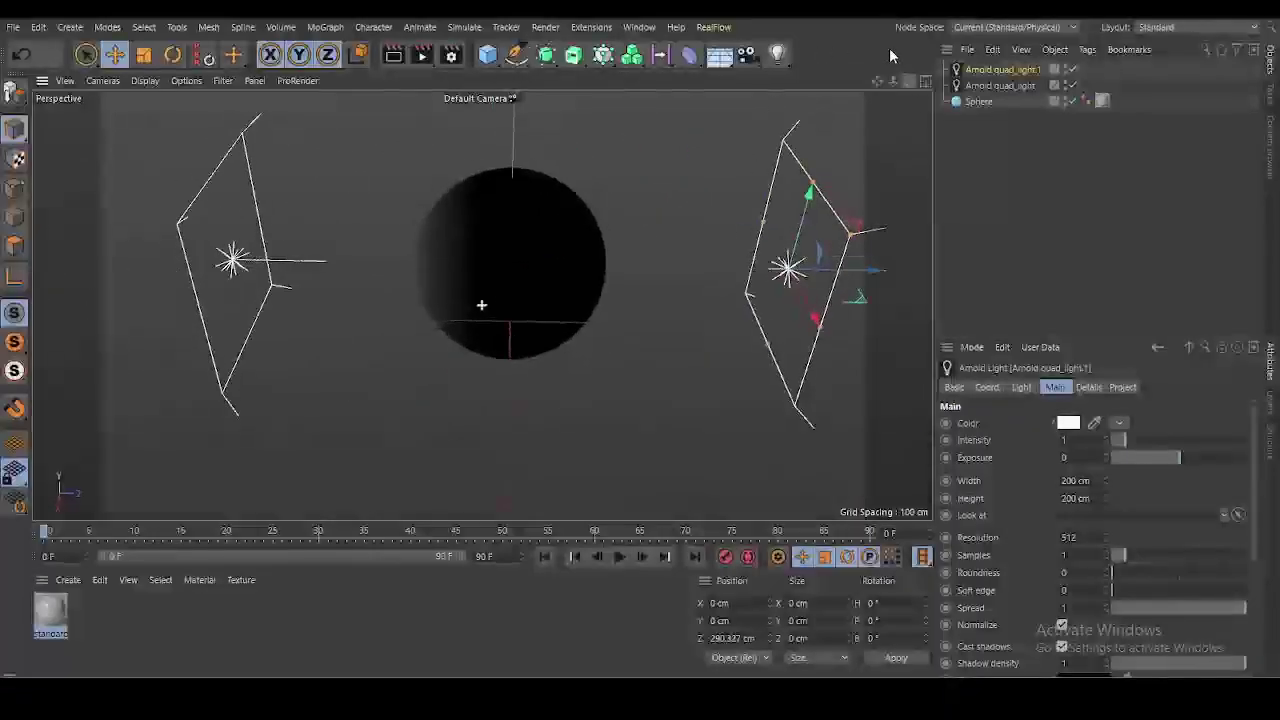
left_click(175, 56)
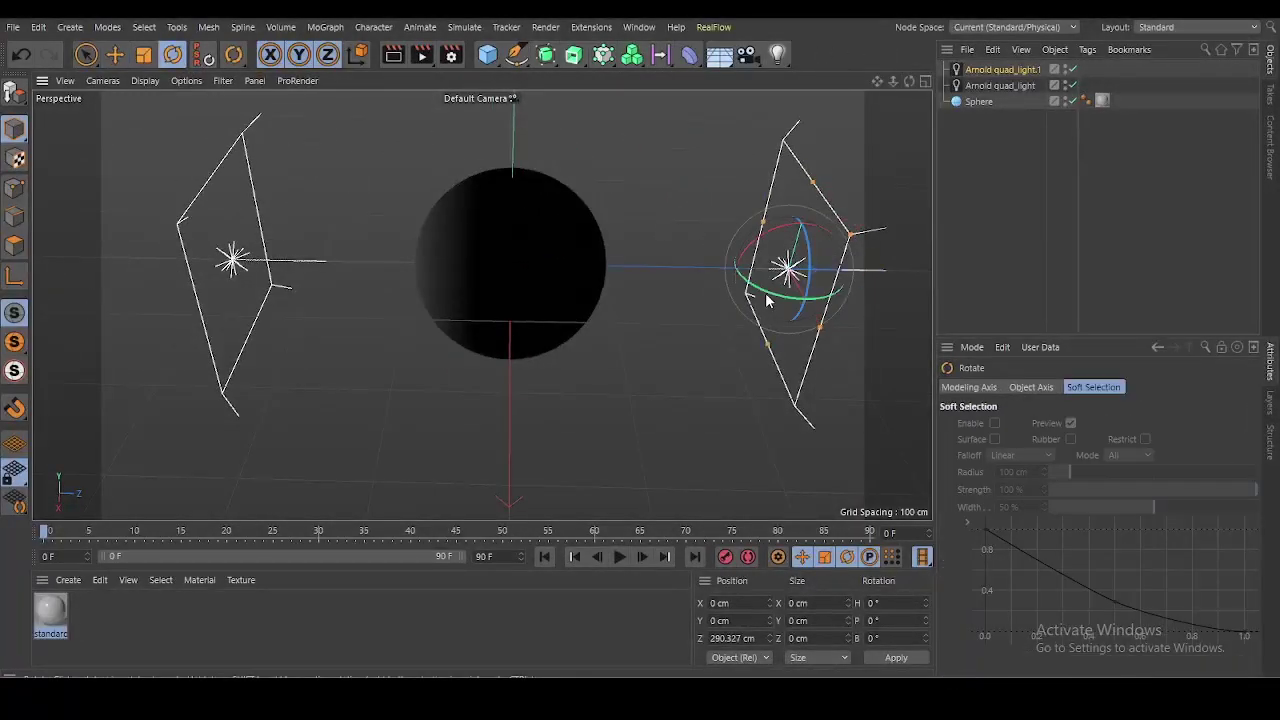
left_click_drag(766, 294, 959, 128)
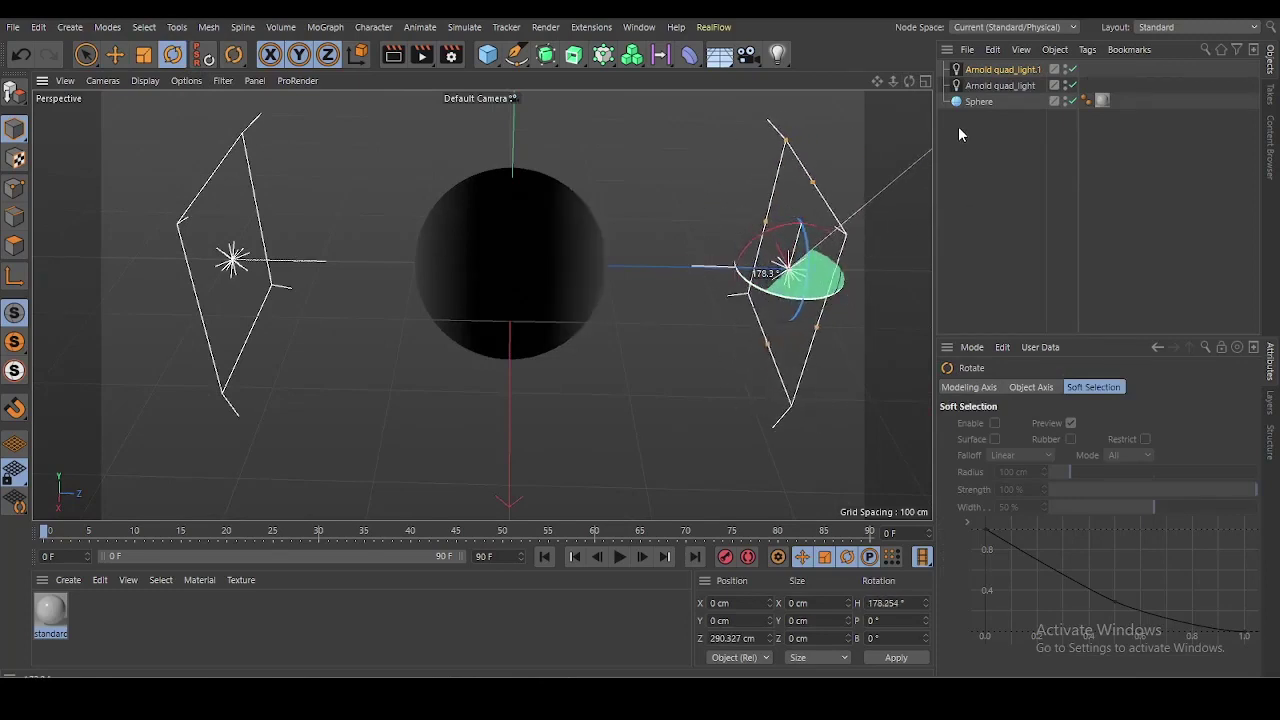
left_click_drag(958, 126, 932, 129)
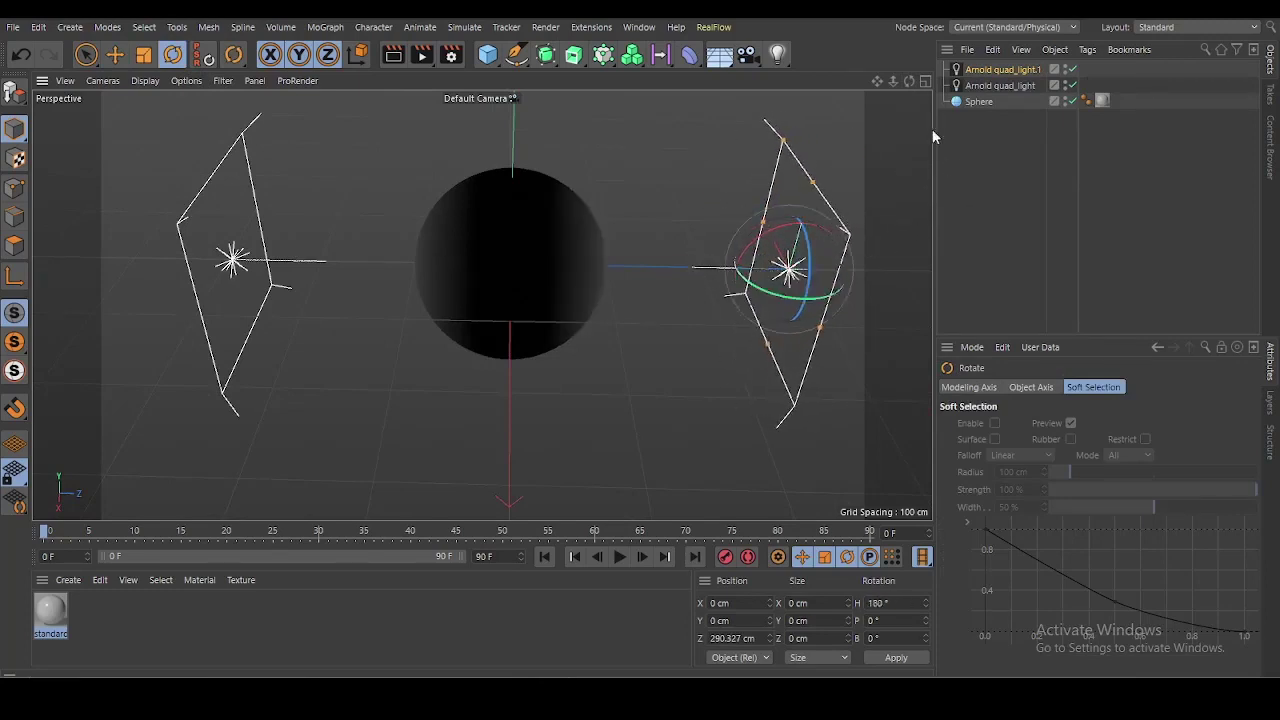
left_click_drag(911, 79, 793, 363)
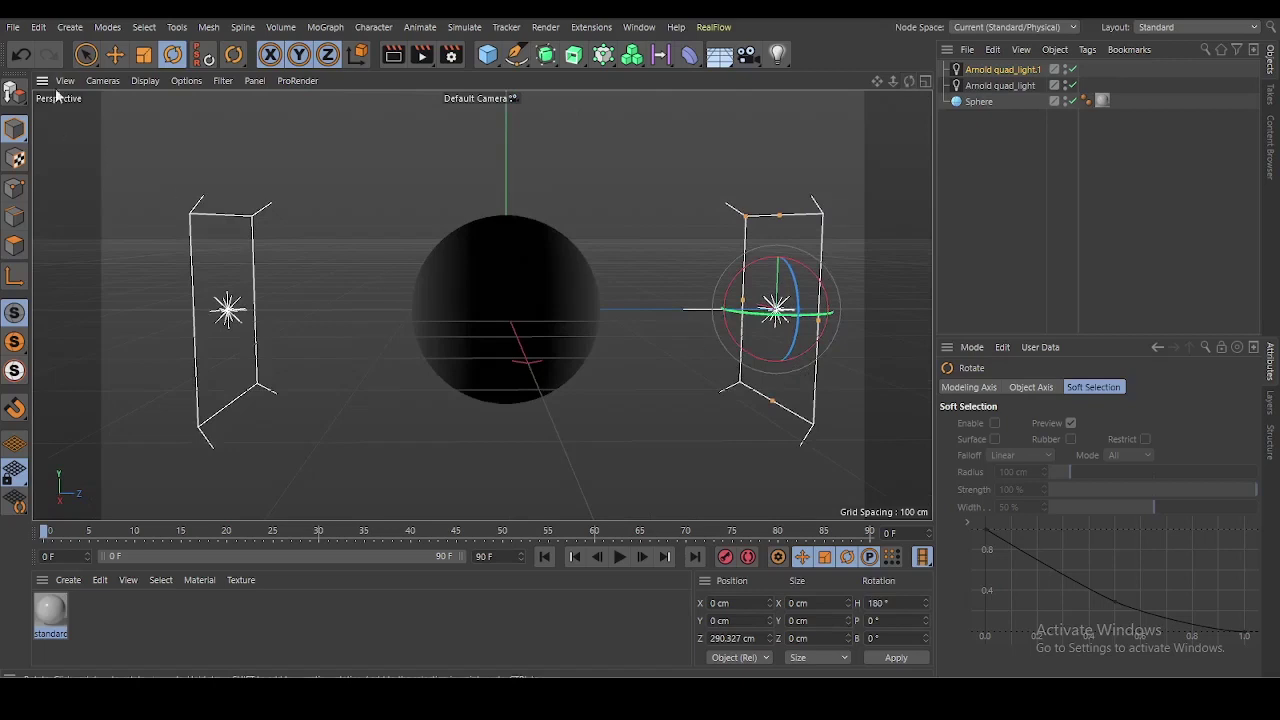
left_click(114, 54)
left_click_drag(712, 310, 738, 311)
scroll(563, 320, "up", 3)
scroll(555, 318, "up", 3)
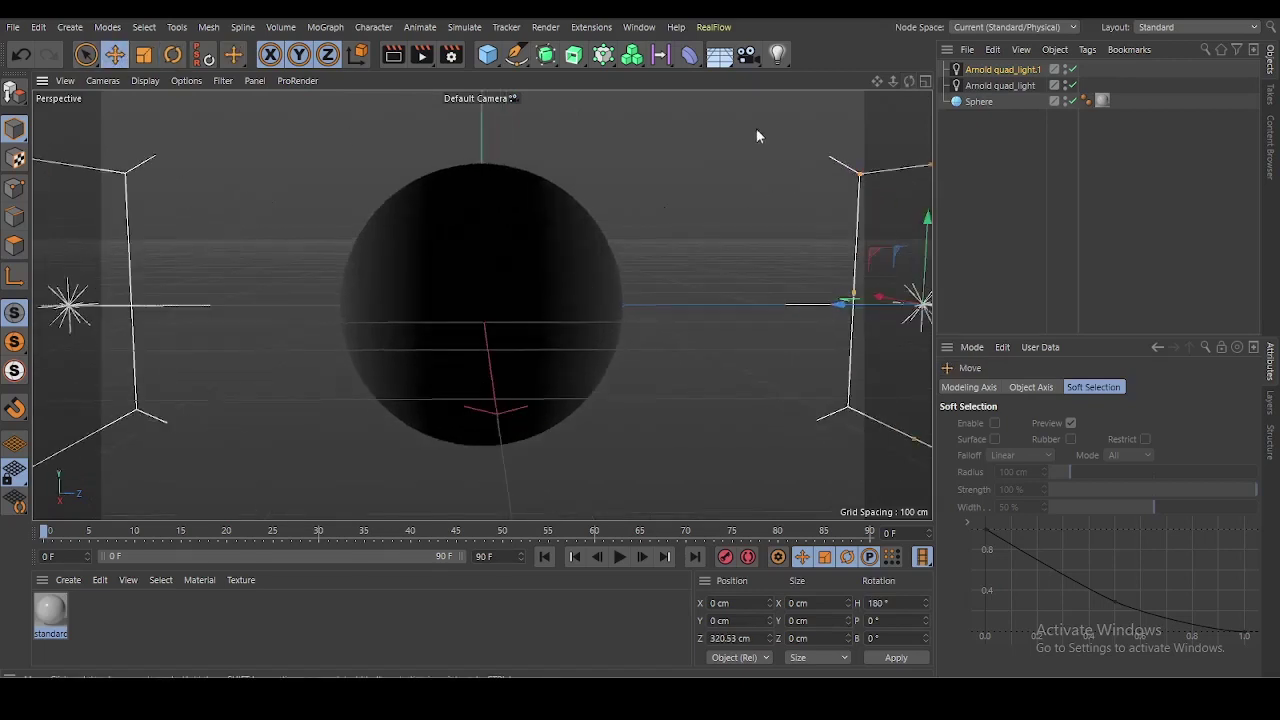
left_click_drag(907, 84, 912, 83)
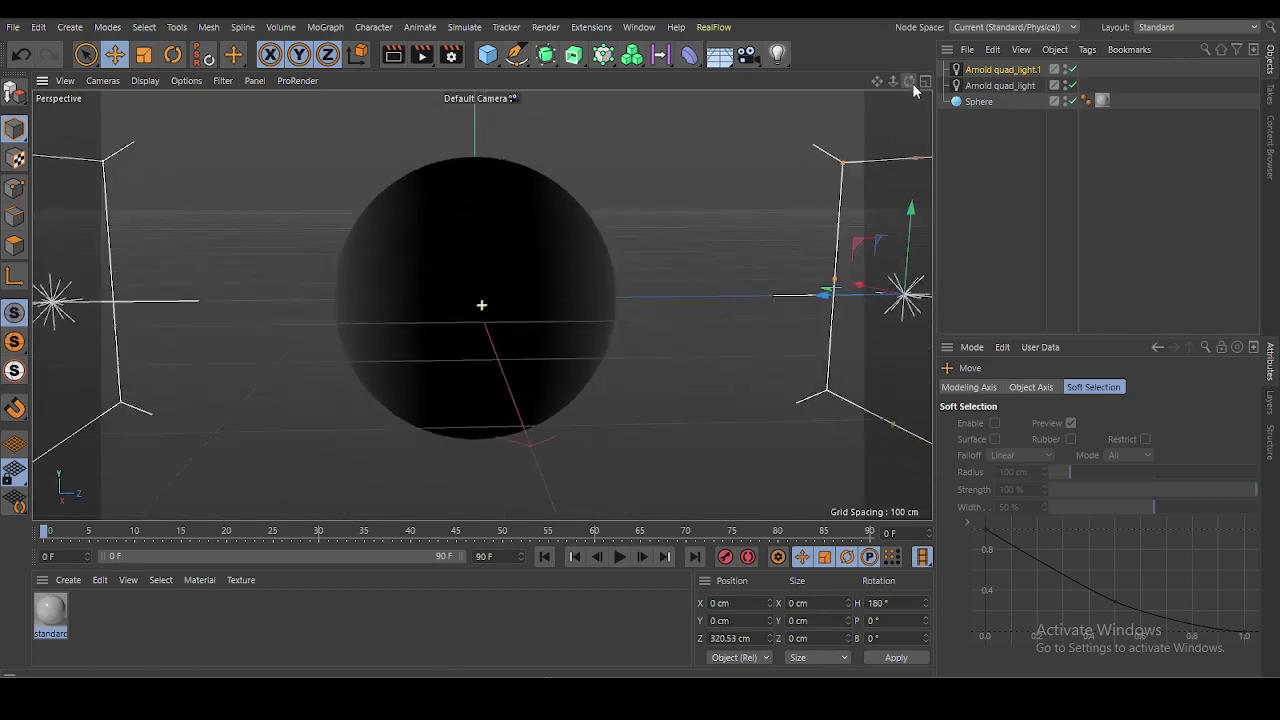
left_click(591, 27)
mouse_move(640, 281)
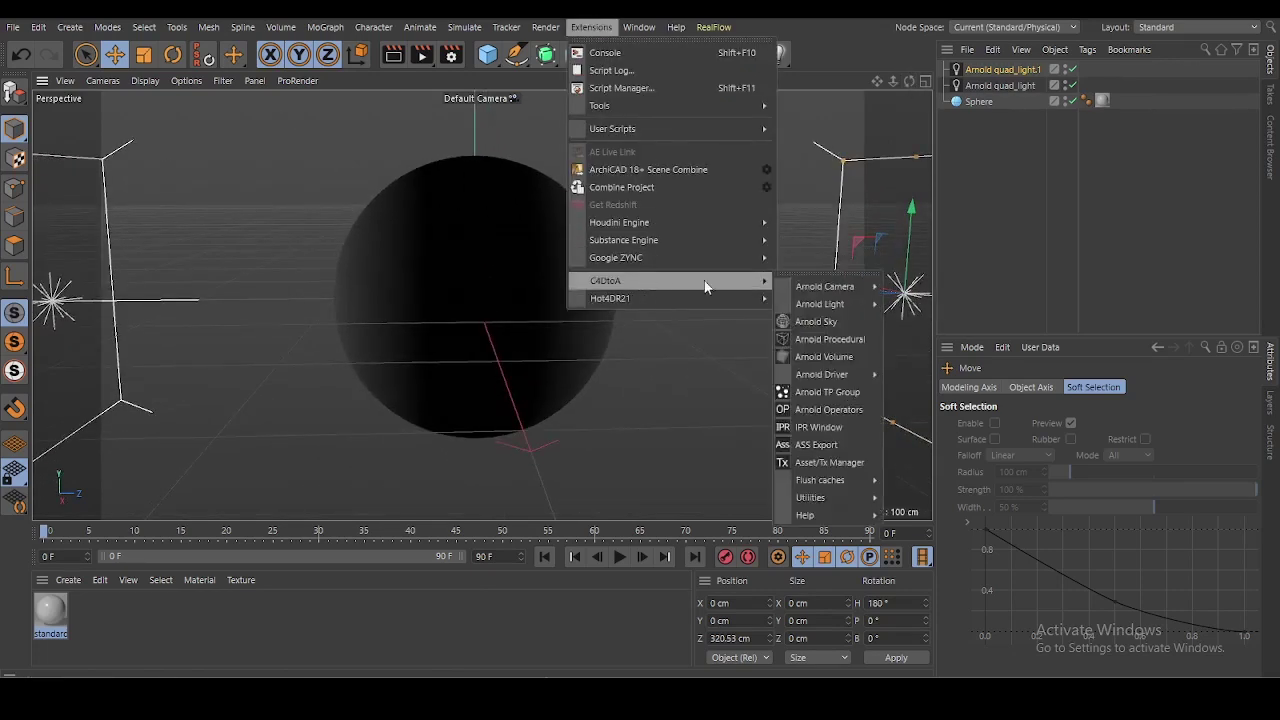
- Open the Arnold IPR window and move it off the attribute panels
left_click(832, 427)
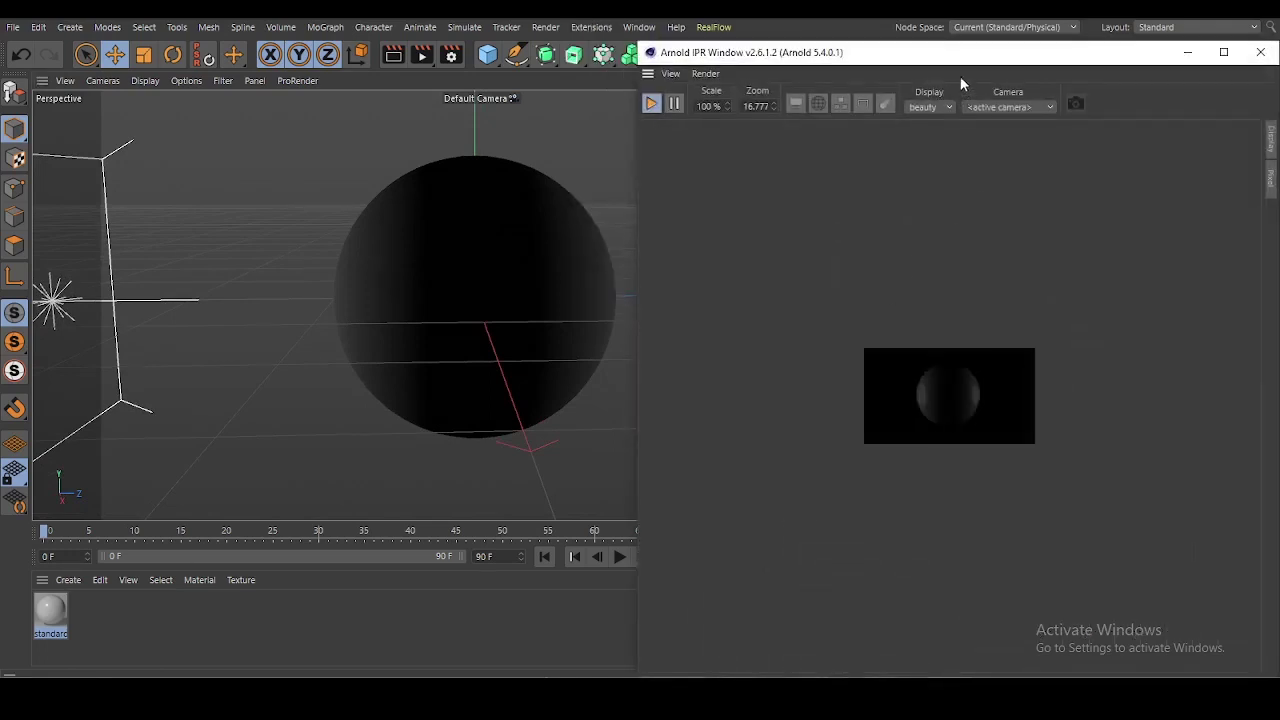
mouse_move(978, 59)
left_mouse_down()
mouse_move(547, 91)
mouse_move(560, 262)
mouse_move(589, 113)
left_mouse_up()
scroll(560, 370, "up", 3)
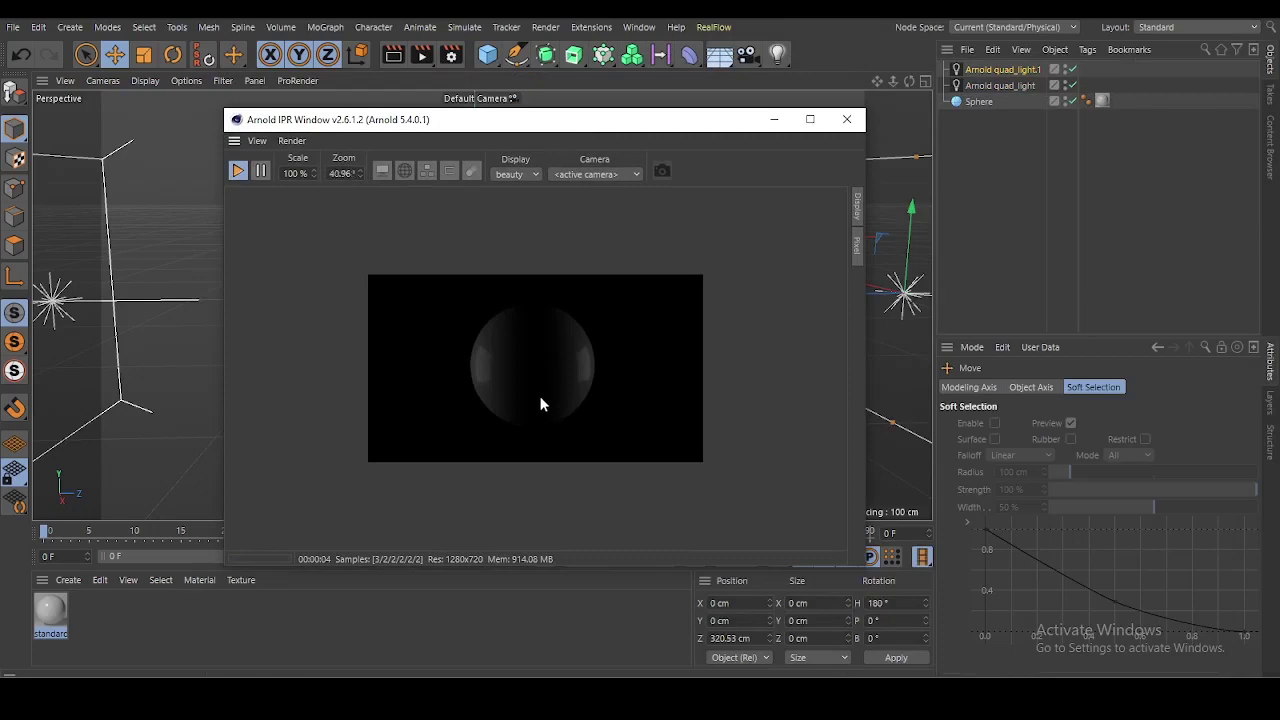
scroll(540, 404, "up", 1)
- Set the quad lights' intensities to 2.81 and 4.47 with soft edges 0.43 and 0.48
left_click(999, 86)
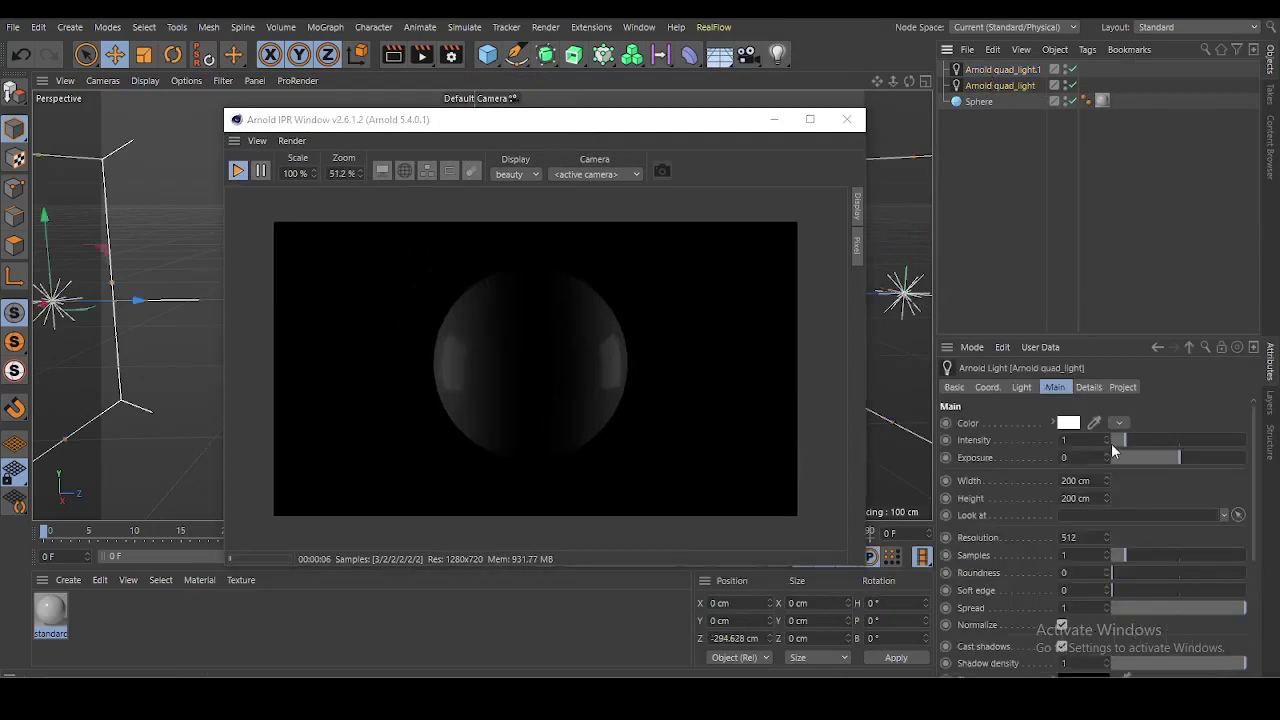
left_click_drag(1111, 443, 1177, 436)
left_click(1002, 69)
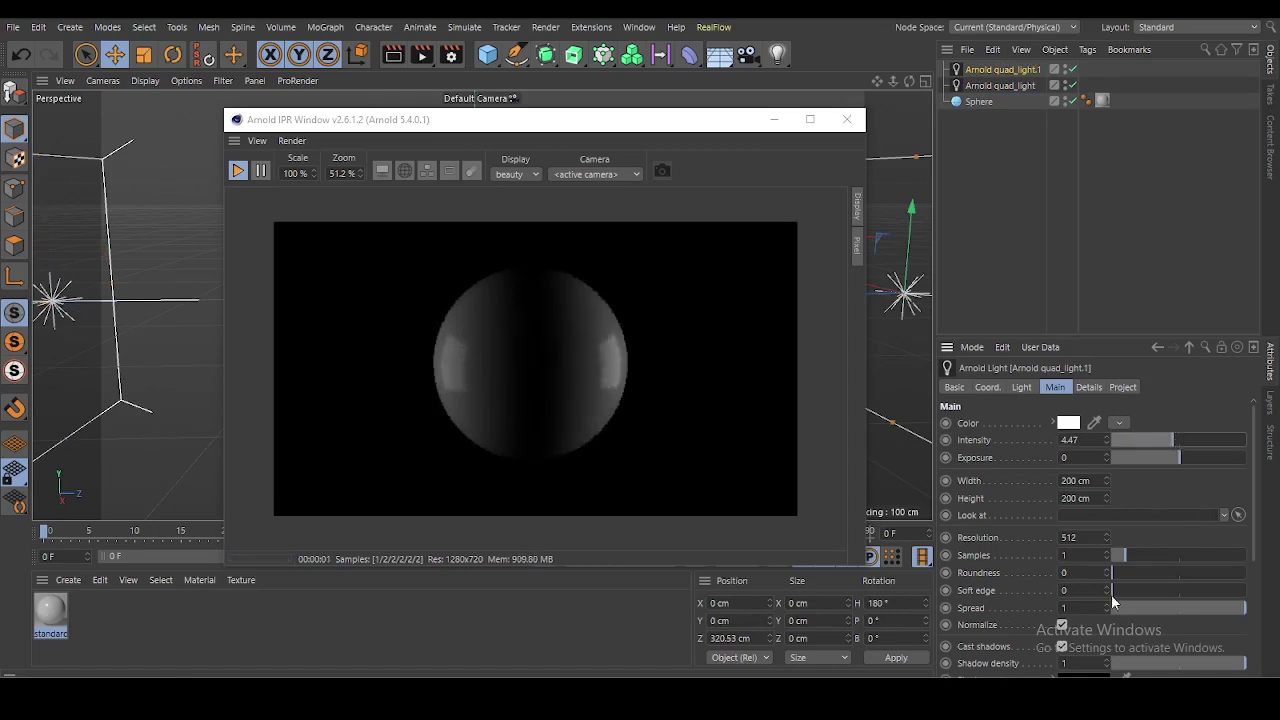
left_click_drag(1112, 597, 1172, 592)
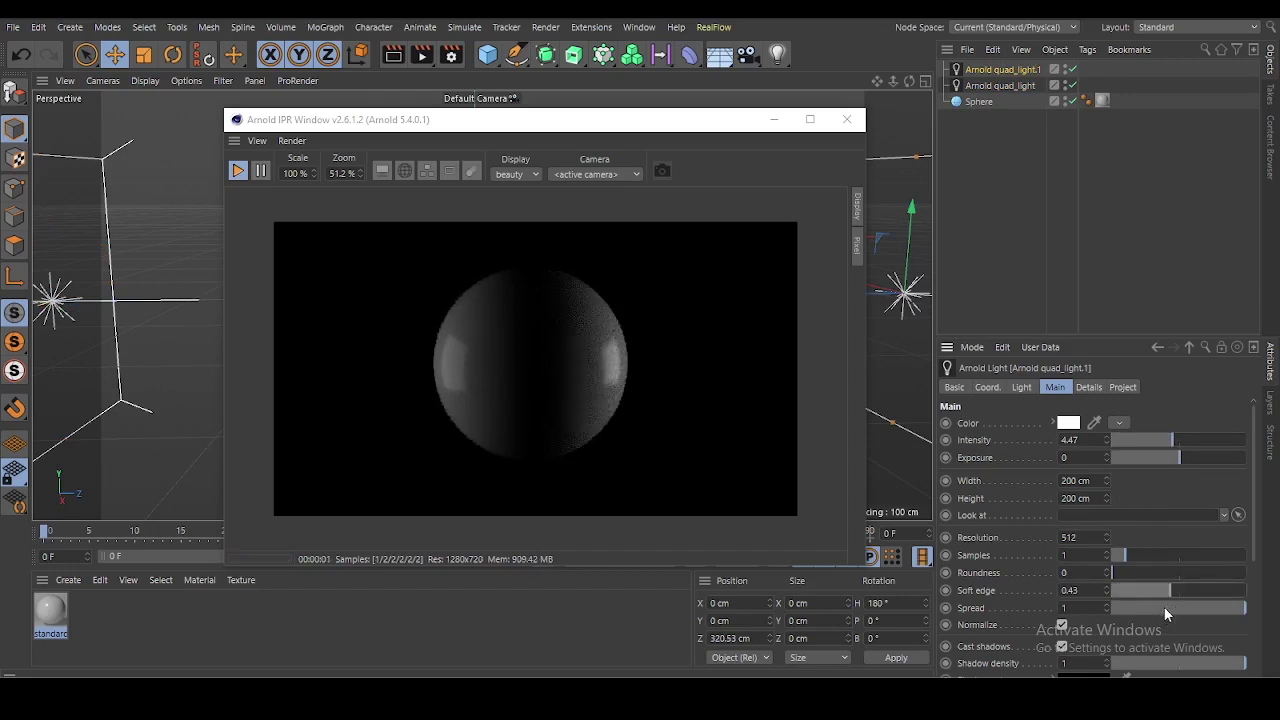
left_click(1018, 87)
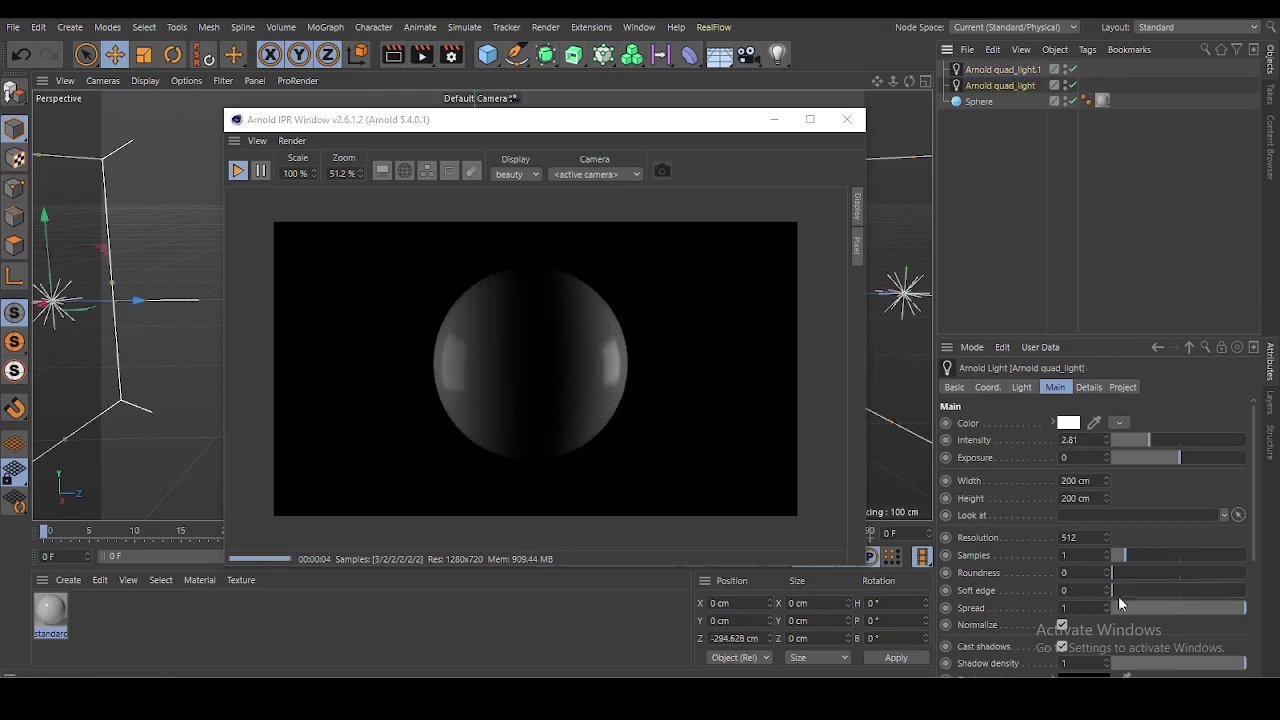
left_click_drag(1129, 588, 1176, 584)
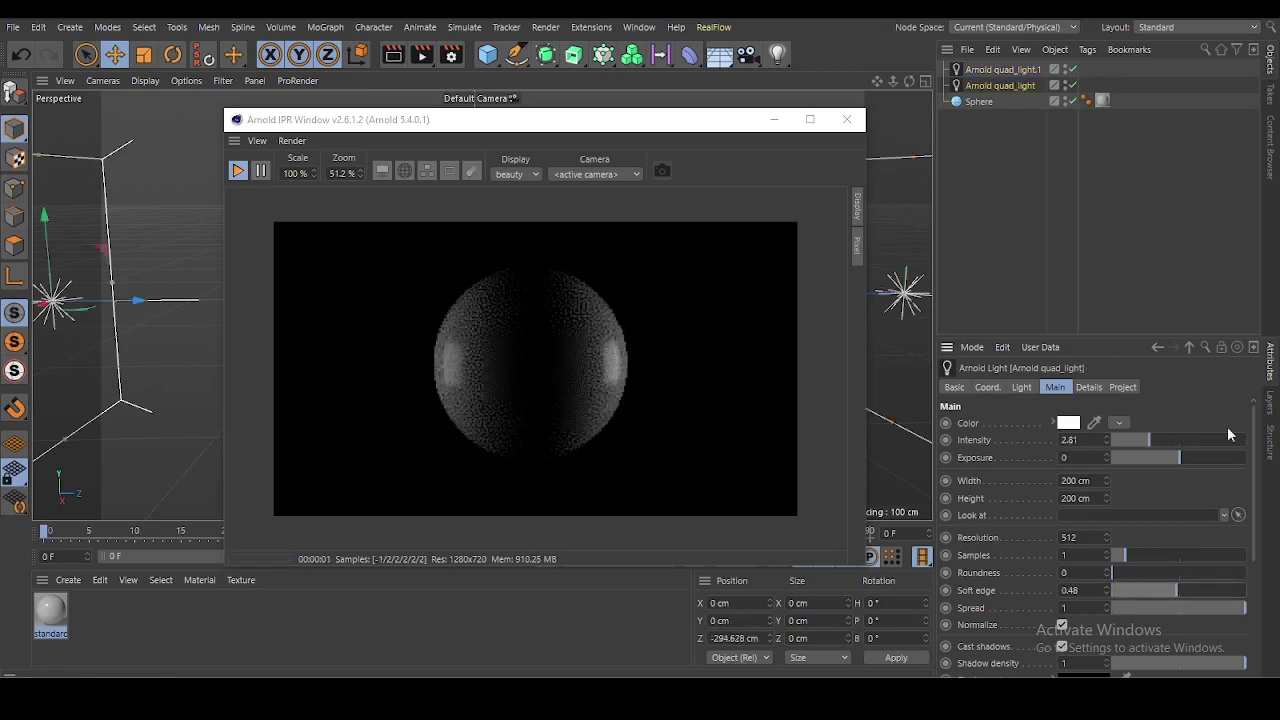
mouse_move(670, 124)
left_mouse_down()
mouse_move(989, 283)
mouse_move(982, 314)
left_mouse_up()
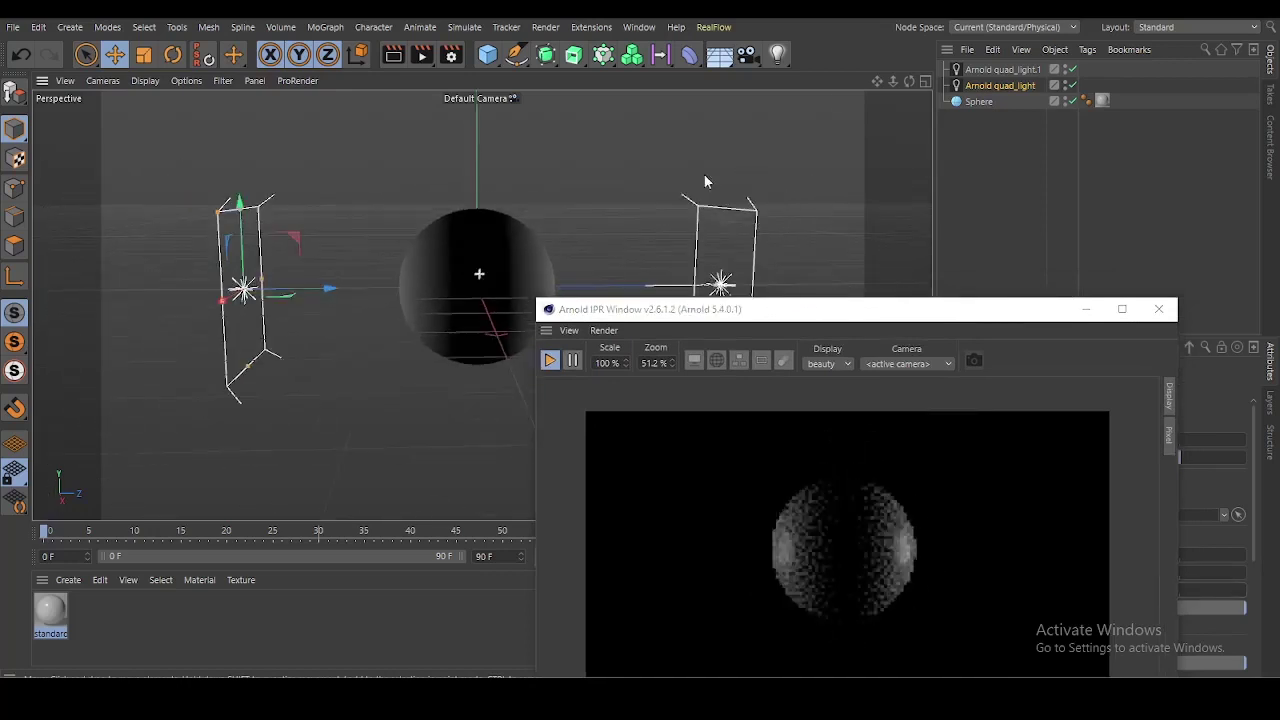
- Lower the right quad light beside the sphere and re-angle it toward the sphere
mouse_move(909, 81)
left_mouse_down()
mouse_move(916, 163)
mouse_move(901, 162)
left_mouse_up()
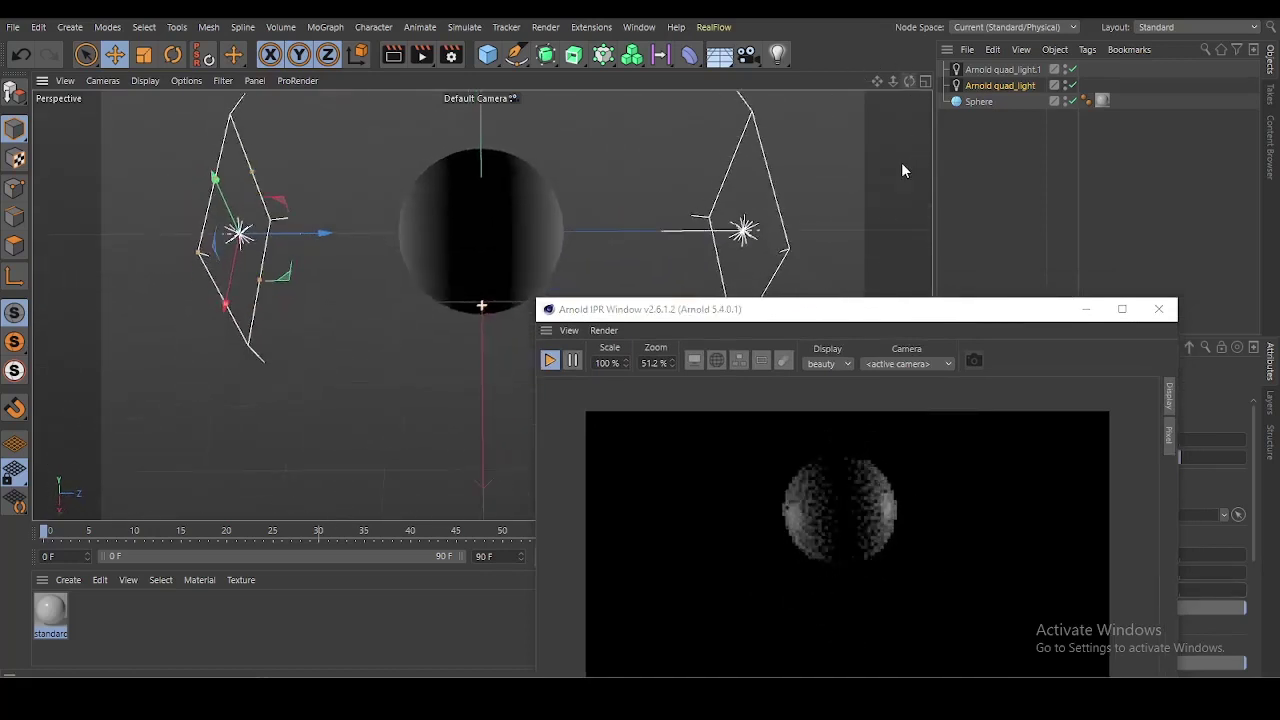
left_click(750, 232)
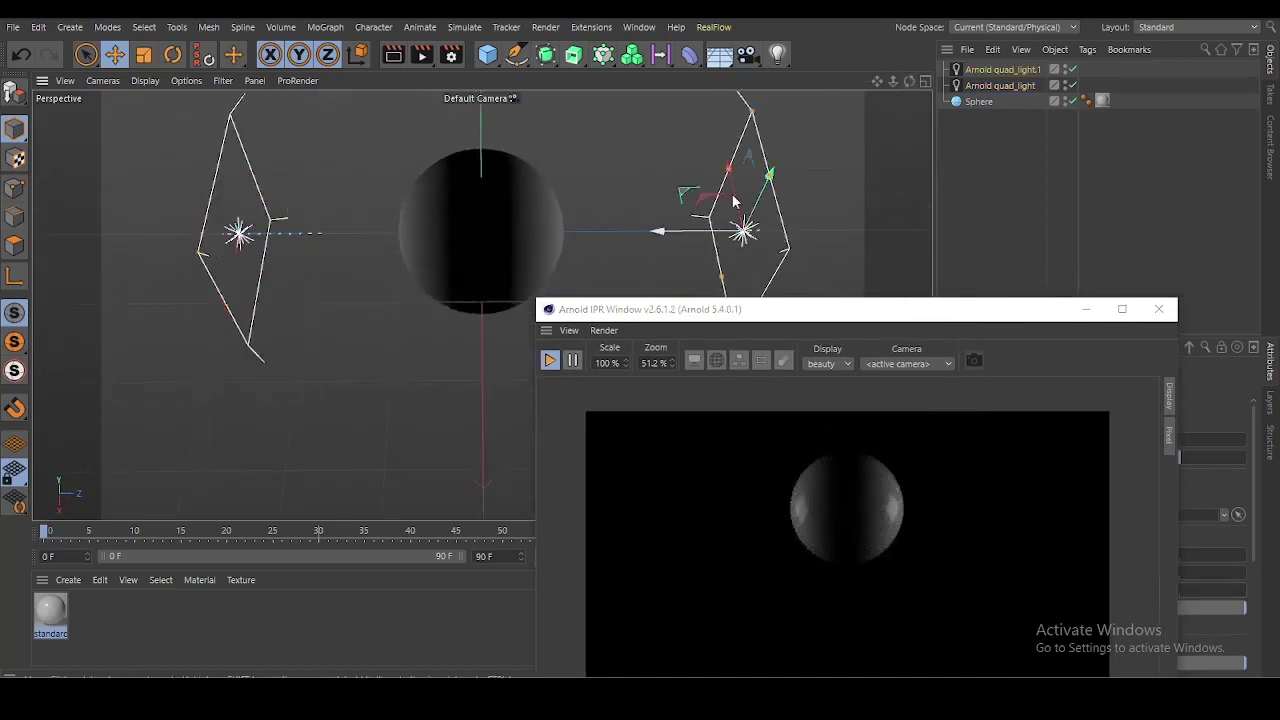
left_click_drag(733, 201, 741, 261)
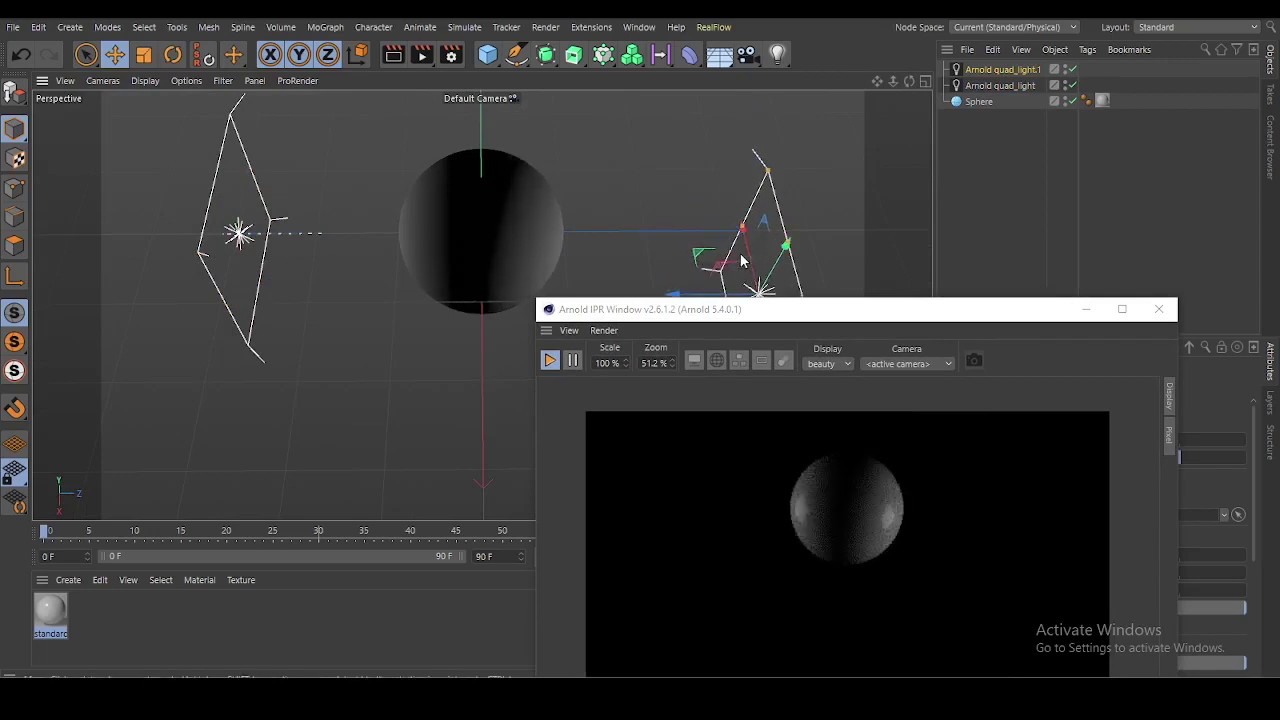
left_click_drag(909, 81, 885, 115)
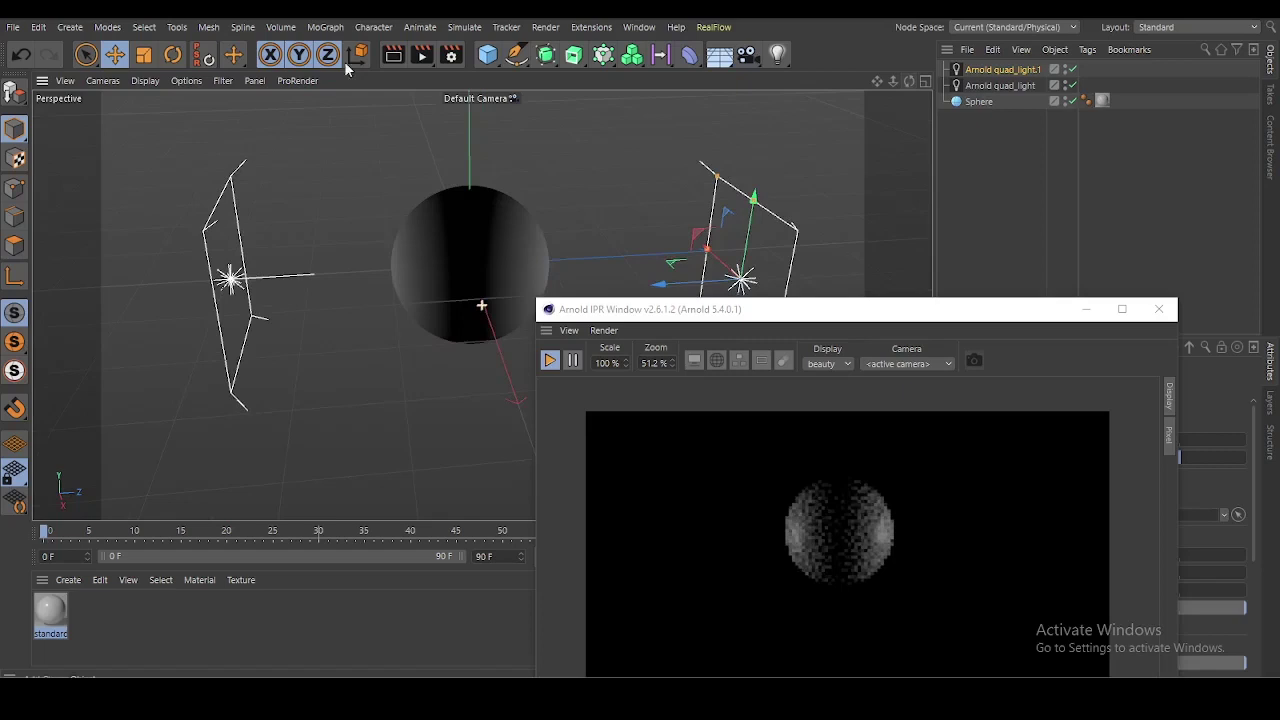
left_click(173, 54)
mouse_move(710, 298)
left_mouse_down()
mouse_move(736, 325)
mouse_move(138, 134)
left_mouse_up()
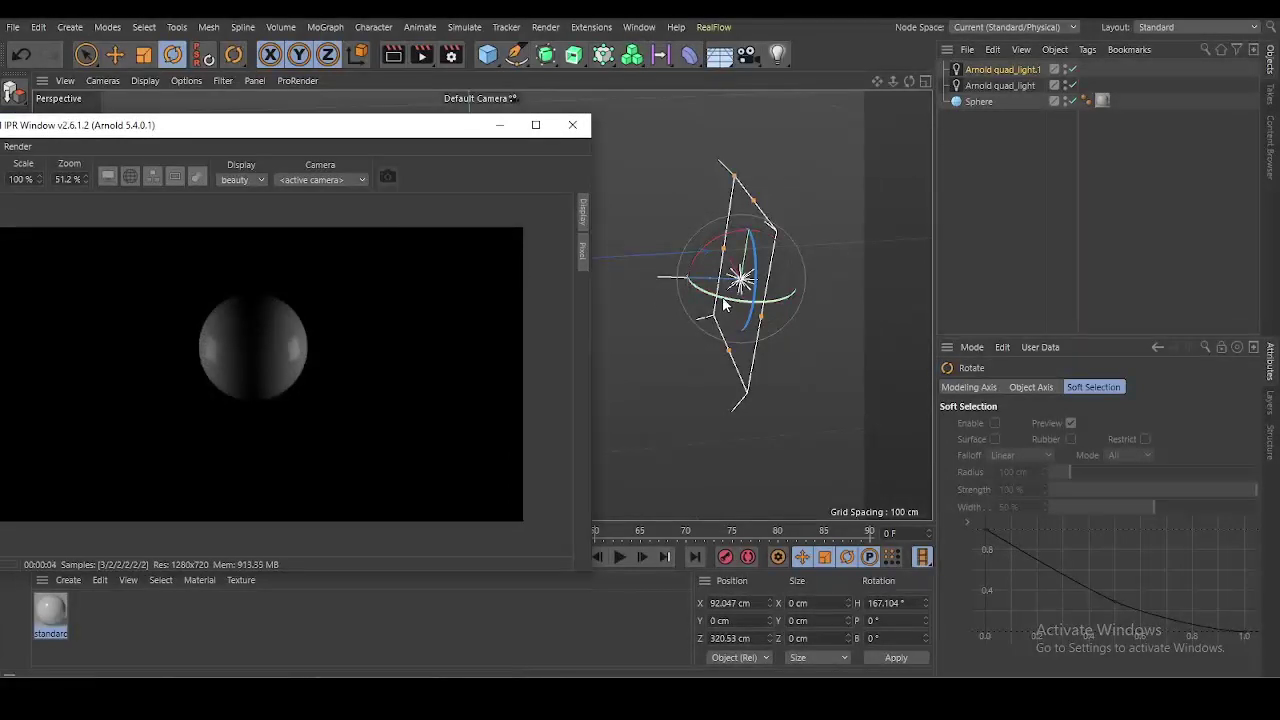
left_click_drag(724, 302, 713, 292)
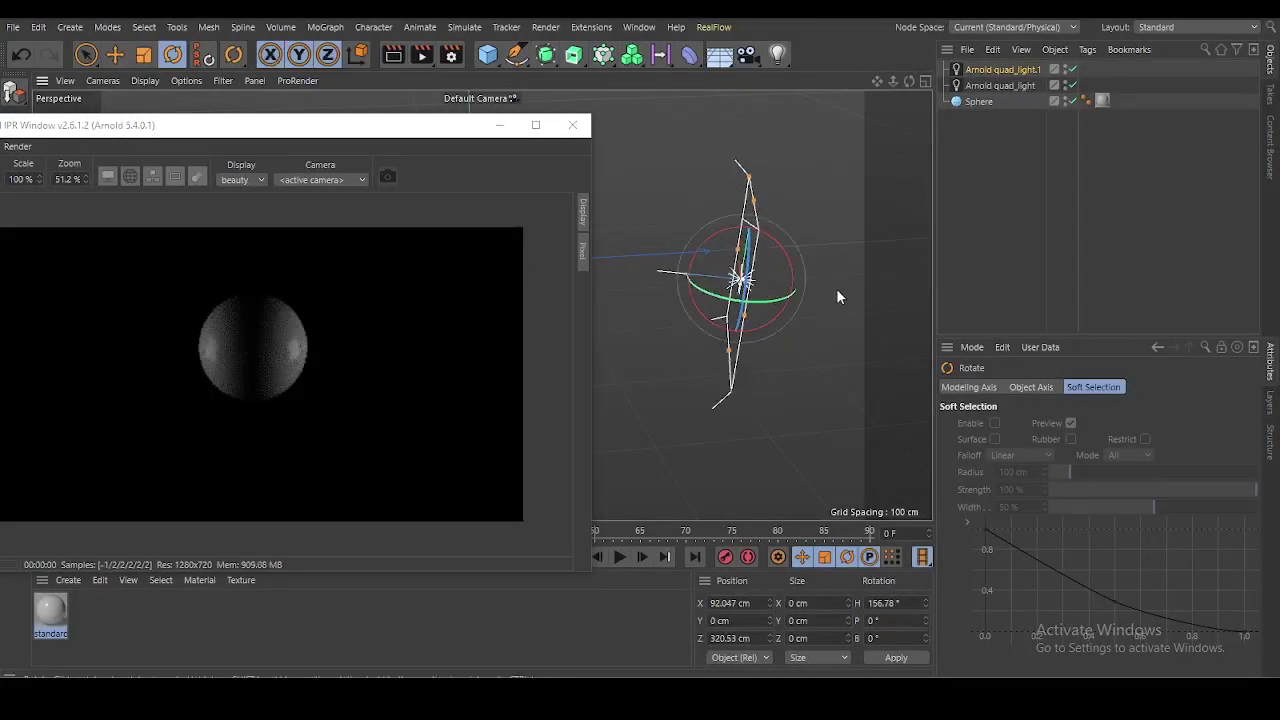
left_click_drag(322, 135, 349, 135)
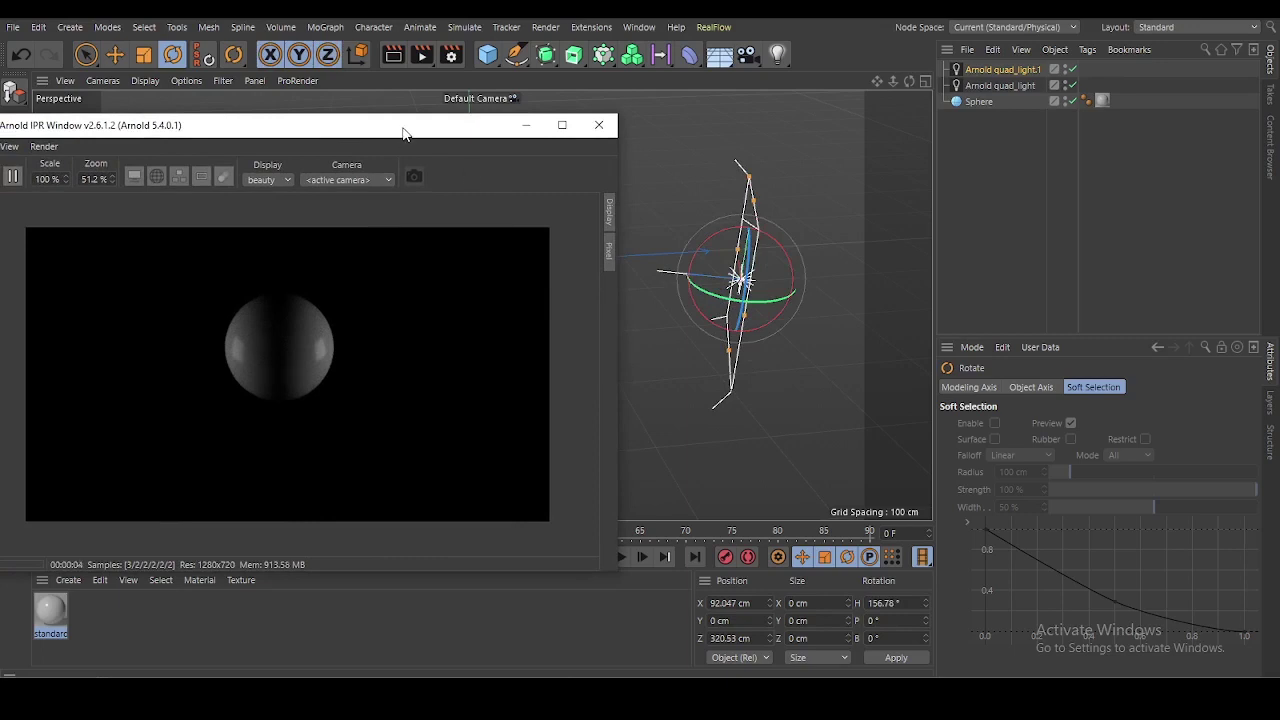
left_click_drag(403, 133, 651, 420)
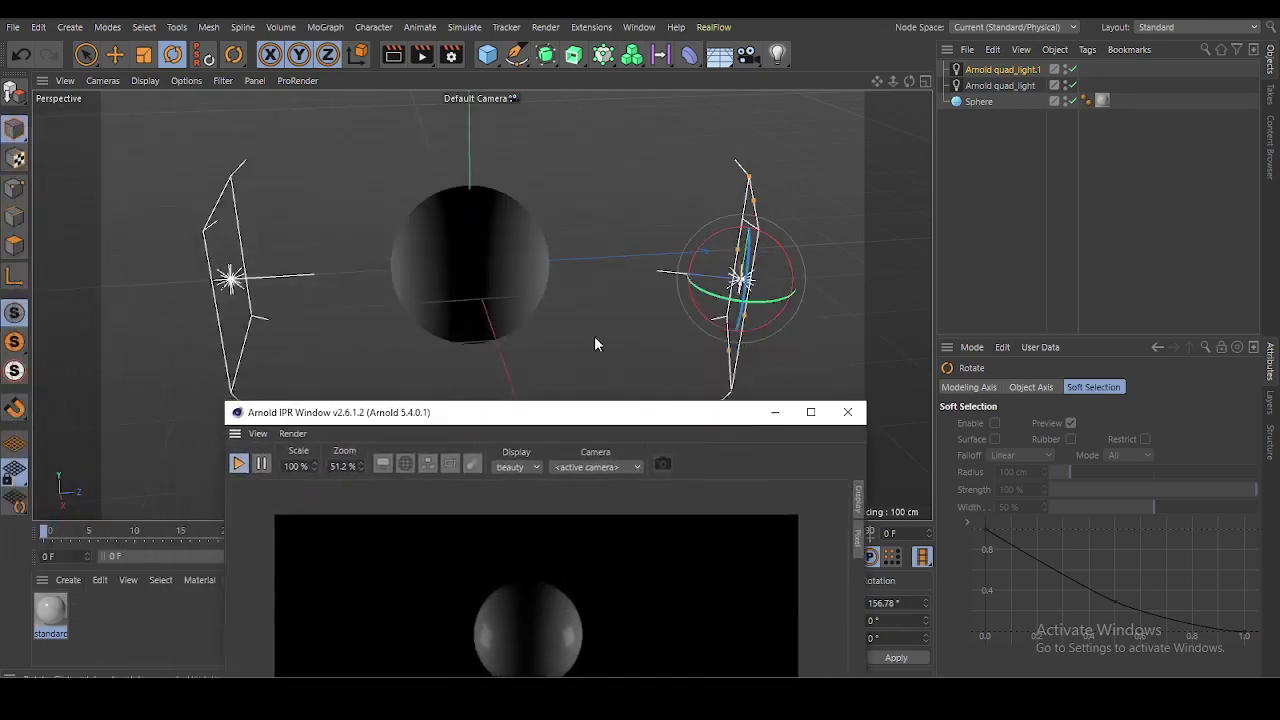
- Ctrl-drag the left quad light upward to make a copy above the sphere
left_click(238, 278)
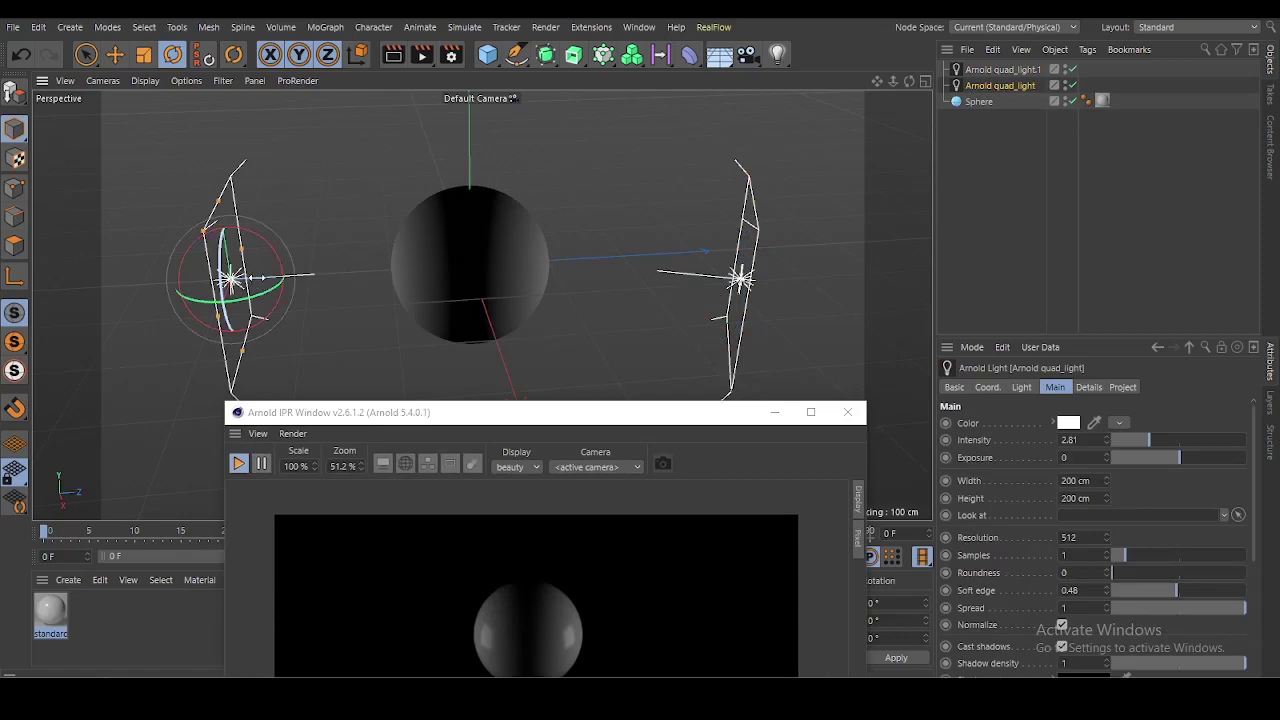
left_click(118, 54)
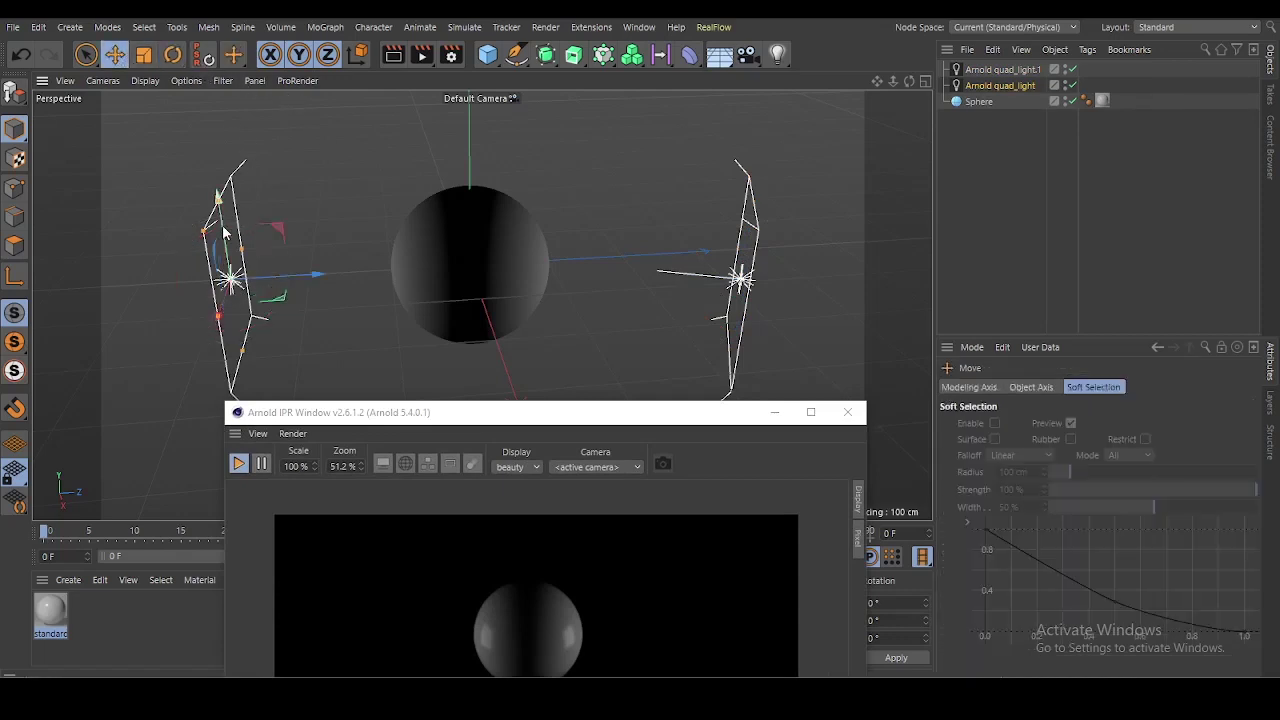
left_click_drag(224, 232, 205, 95, "ctrl")
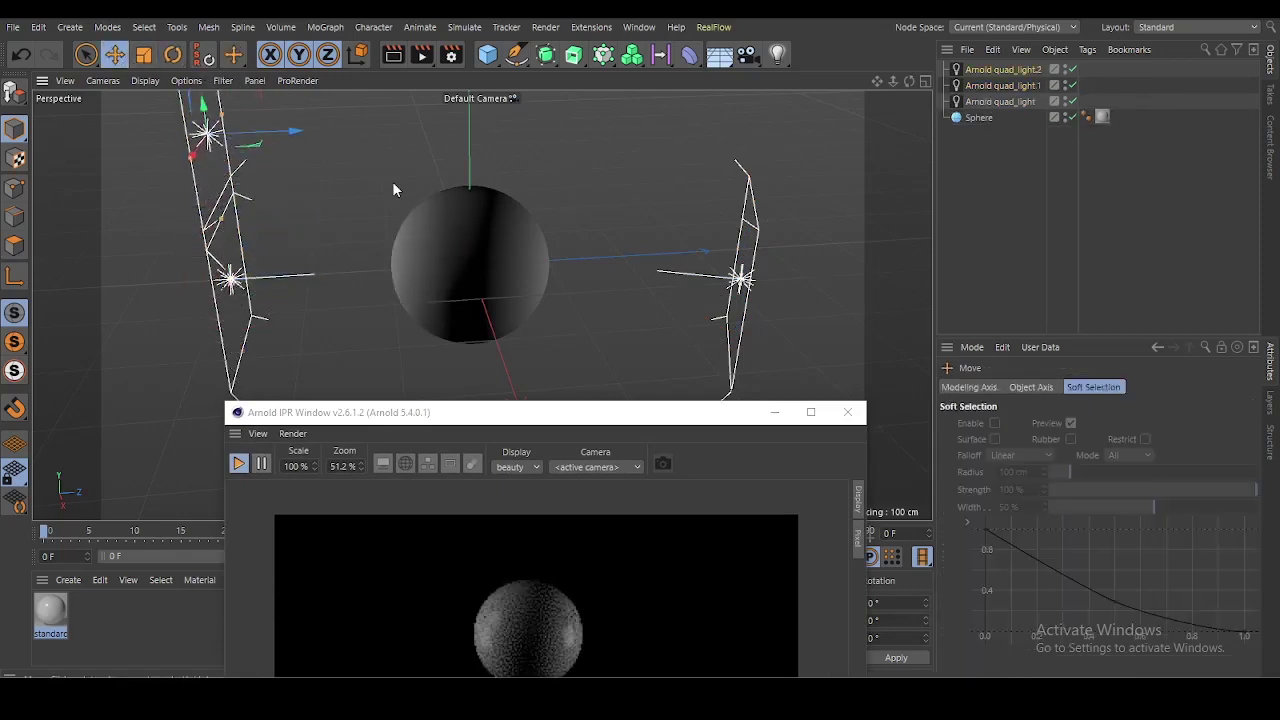
scroll(391, 181, "down", 2)
scroll(391, 181, "down", 2)
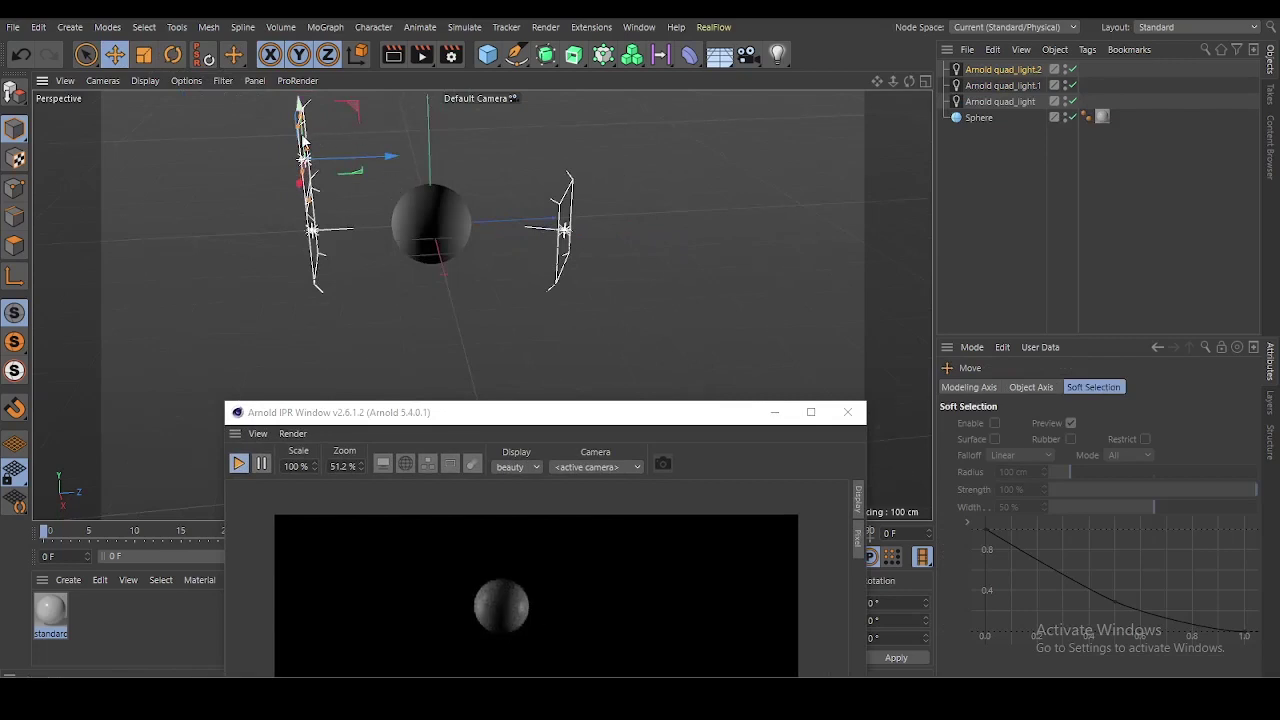
left_click_drag(303, 143, 300, 115)
- Pitch the top quad light to -86.129° facing down and center it over the sphere
key("r")
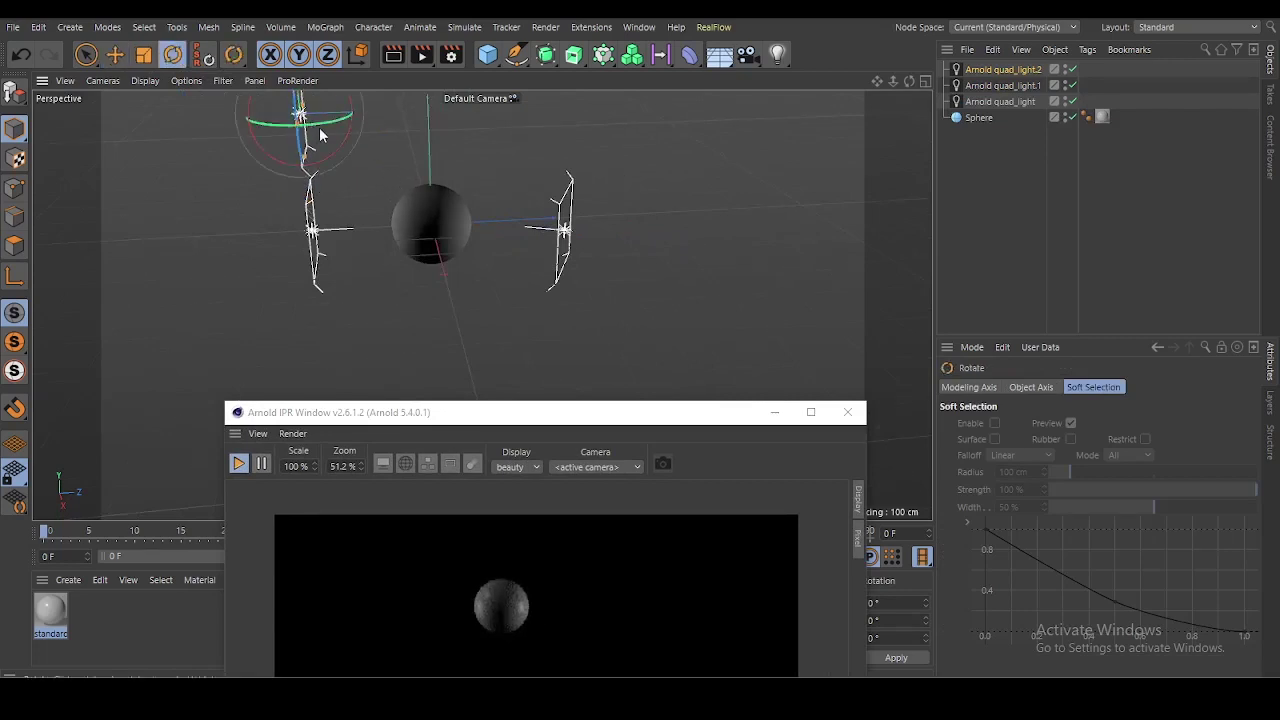
left_click_drag(349, 108, 319, 160)
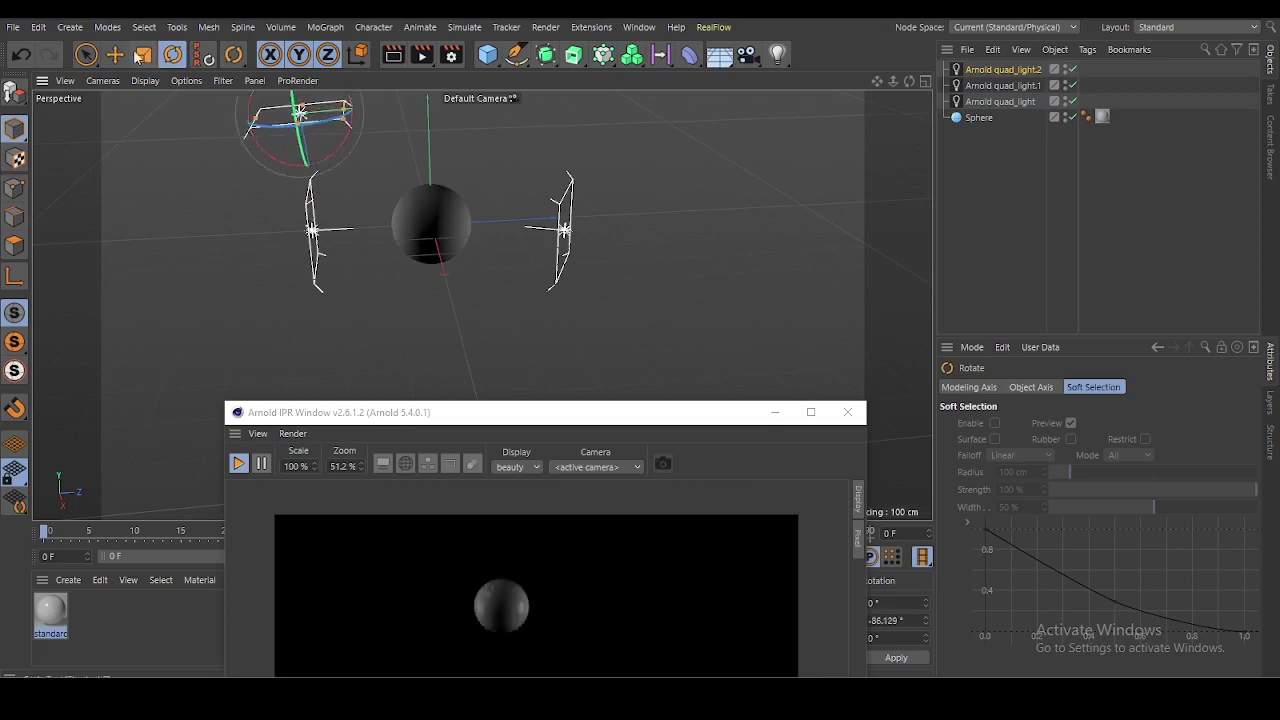
key("e")
left_click_drag(400, 108, 524, 104)
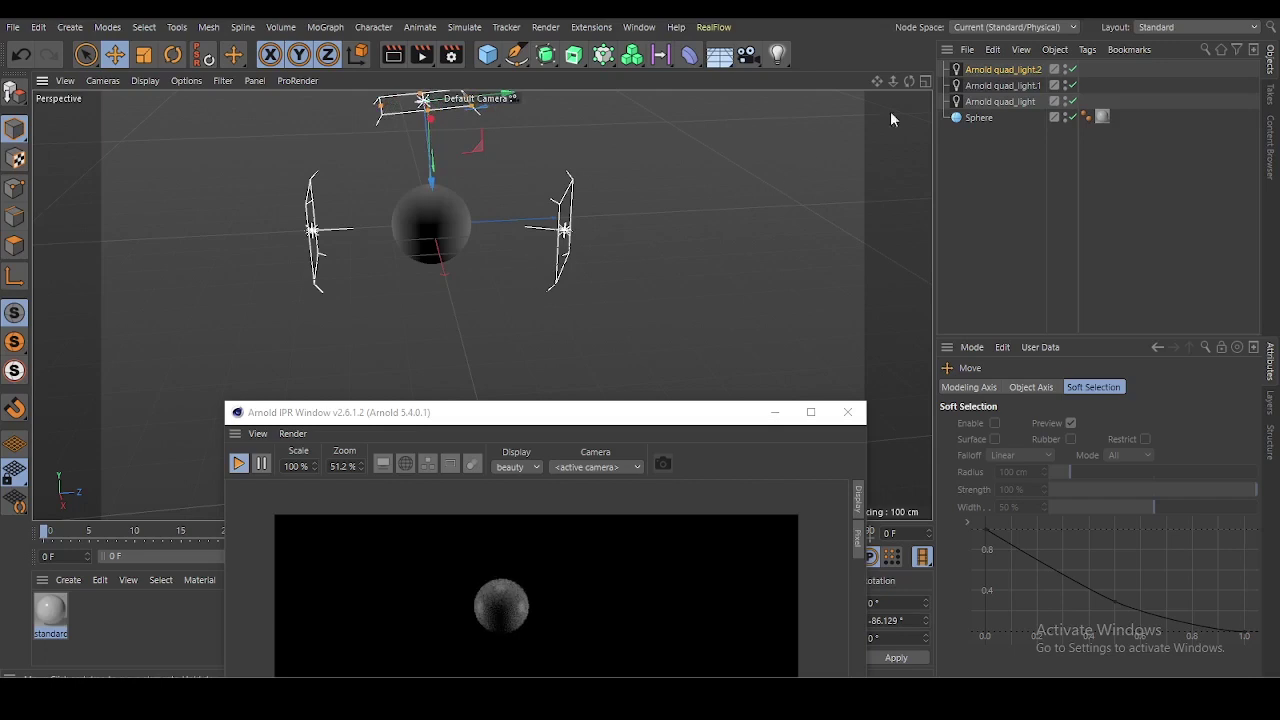
left_click_drag(909, 81, 640, 151)
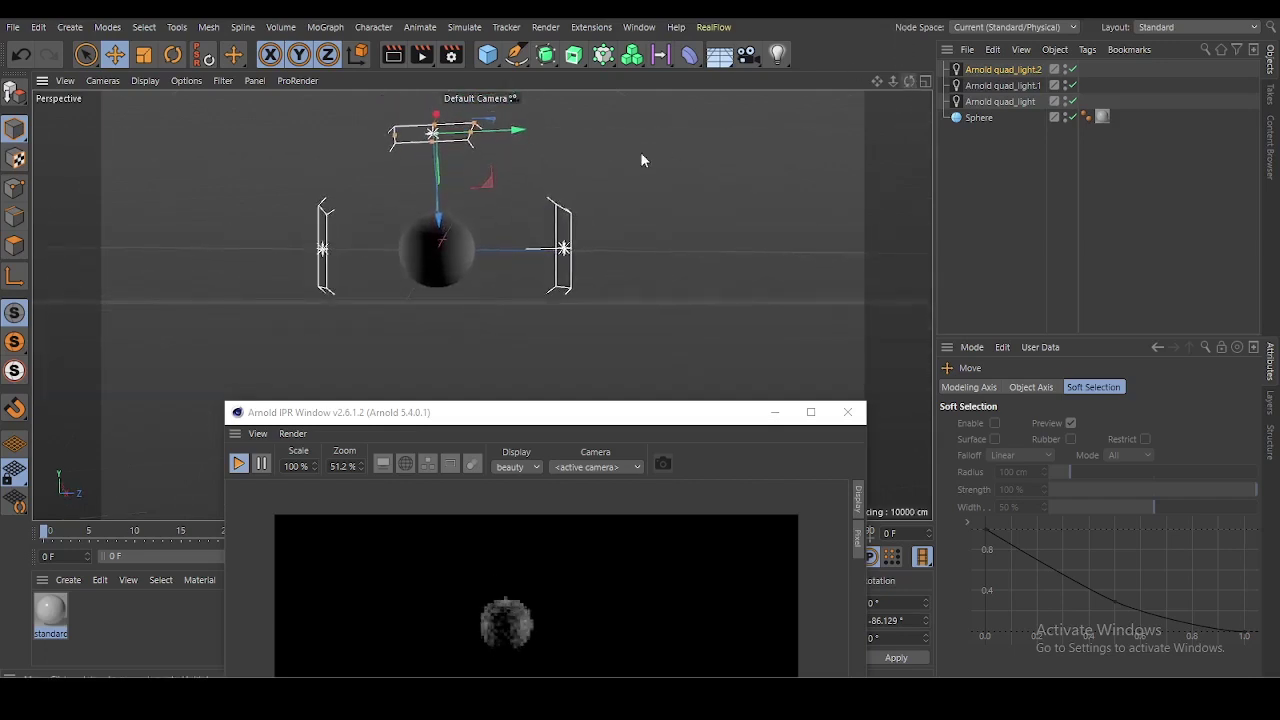
scroll(430, 248, "up", 2)
scroll(431, 250, "up", 2)
scroll(432, 255, "up", 2)
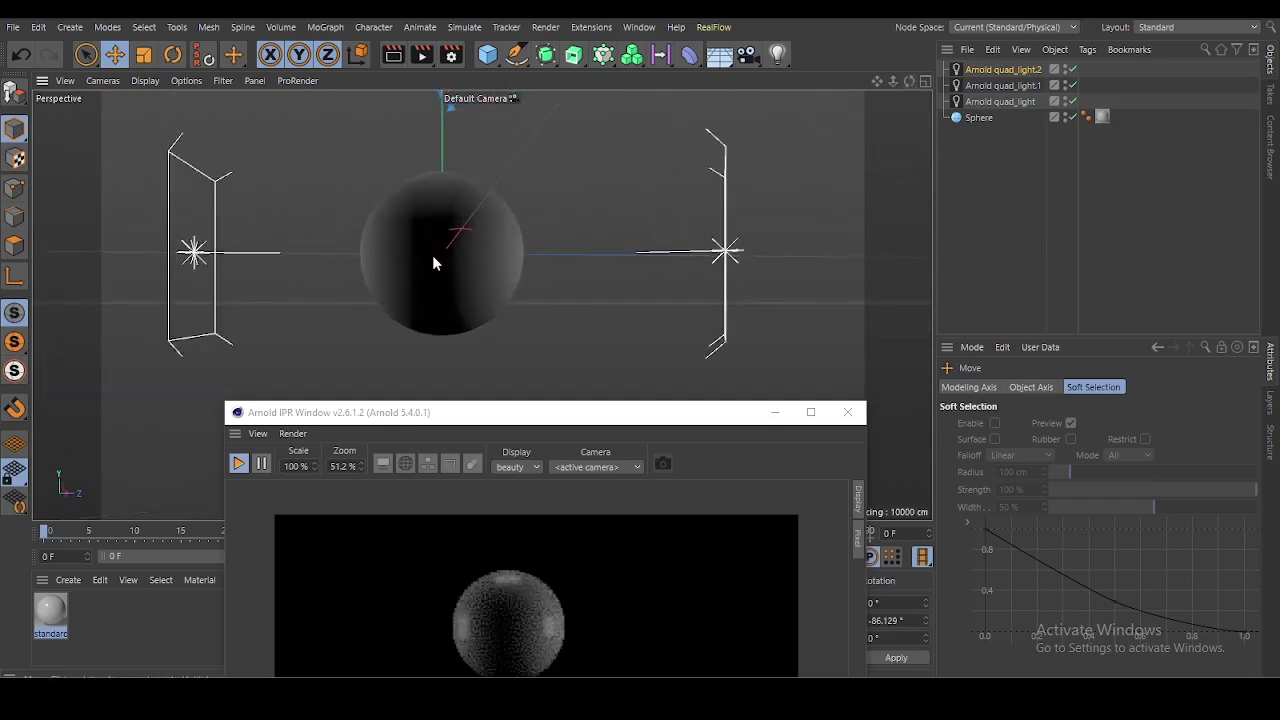
scroll(433, 262, "up", 2)
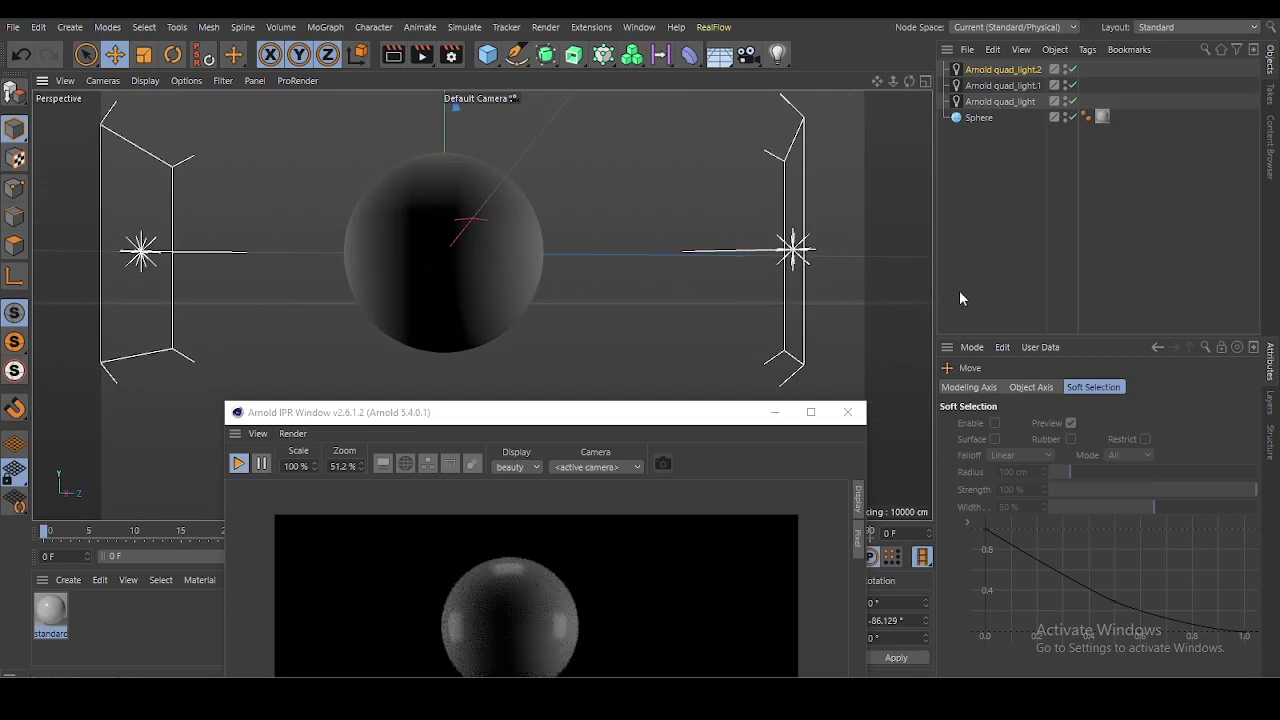
- Lower quad_light.2's intensity to 2.16, then select the Sphere's material tag
left_click(1013, 70)
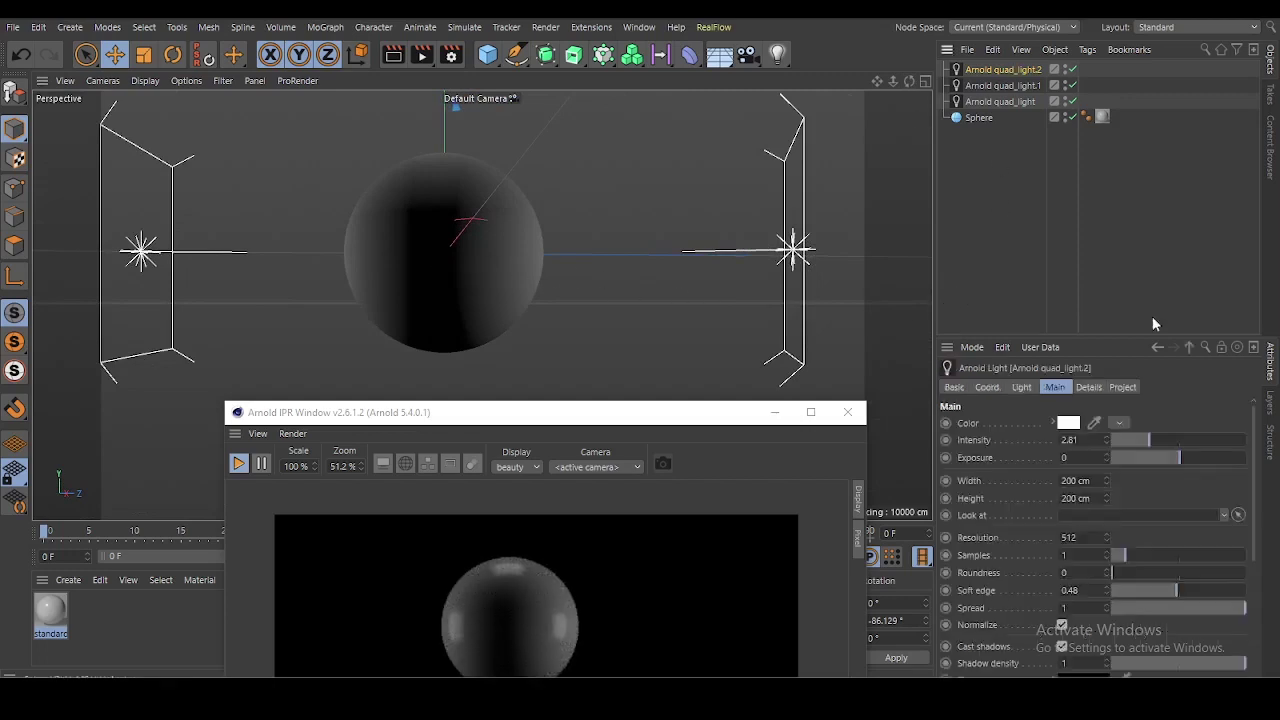
left_click(1142, 438)
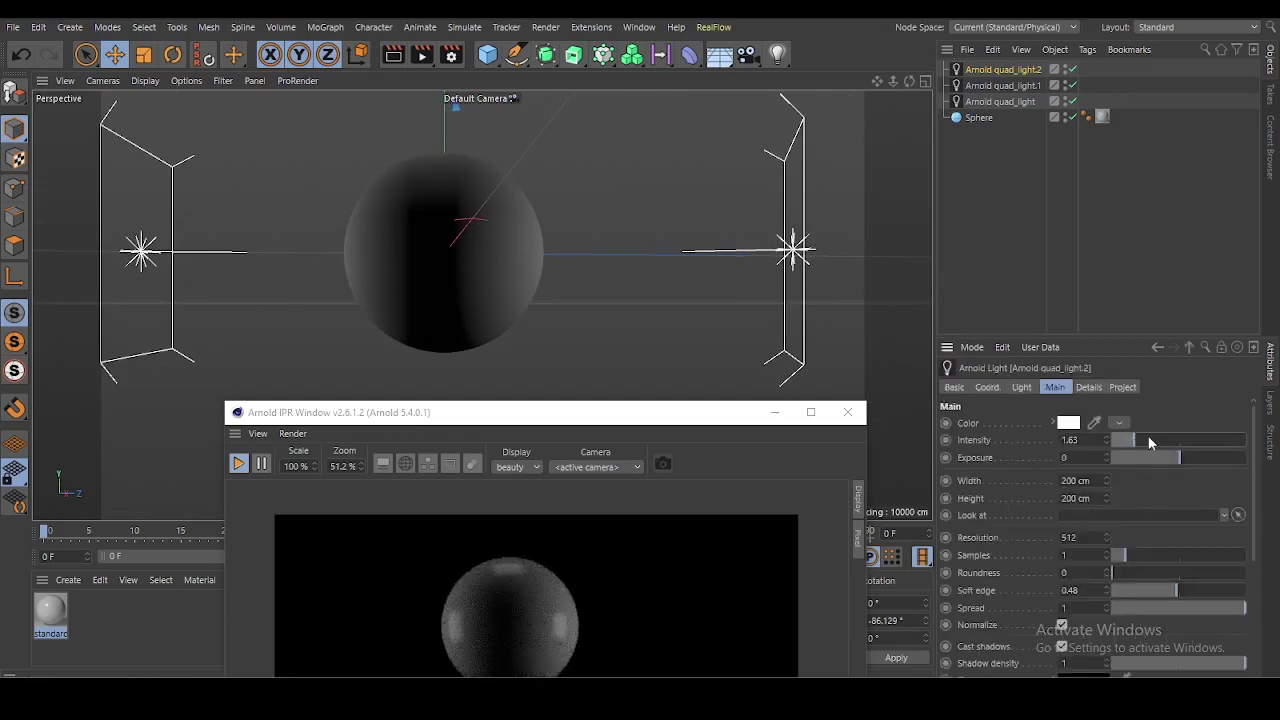
left_click(1141, 439)
left_click(980, 123)
mouse_move(656, 424)
left_mouse_down()
mouse_move(571, 191)
mouse_move(506, 122)
left_mouse_up()
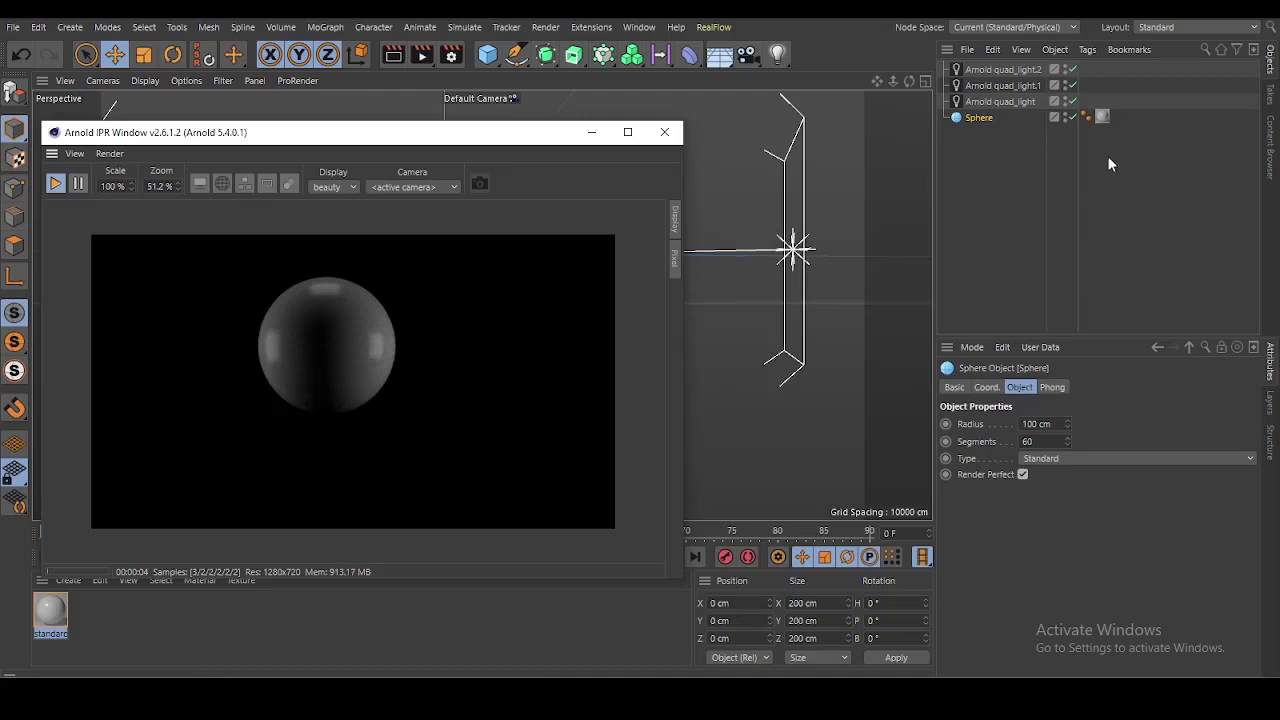
left_click(1102, 117)
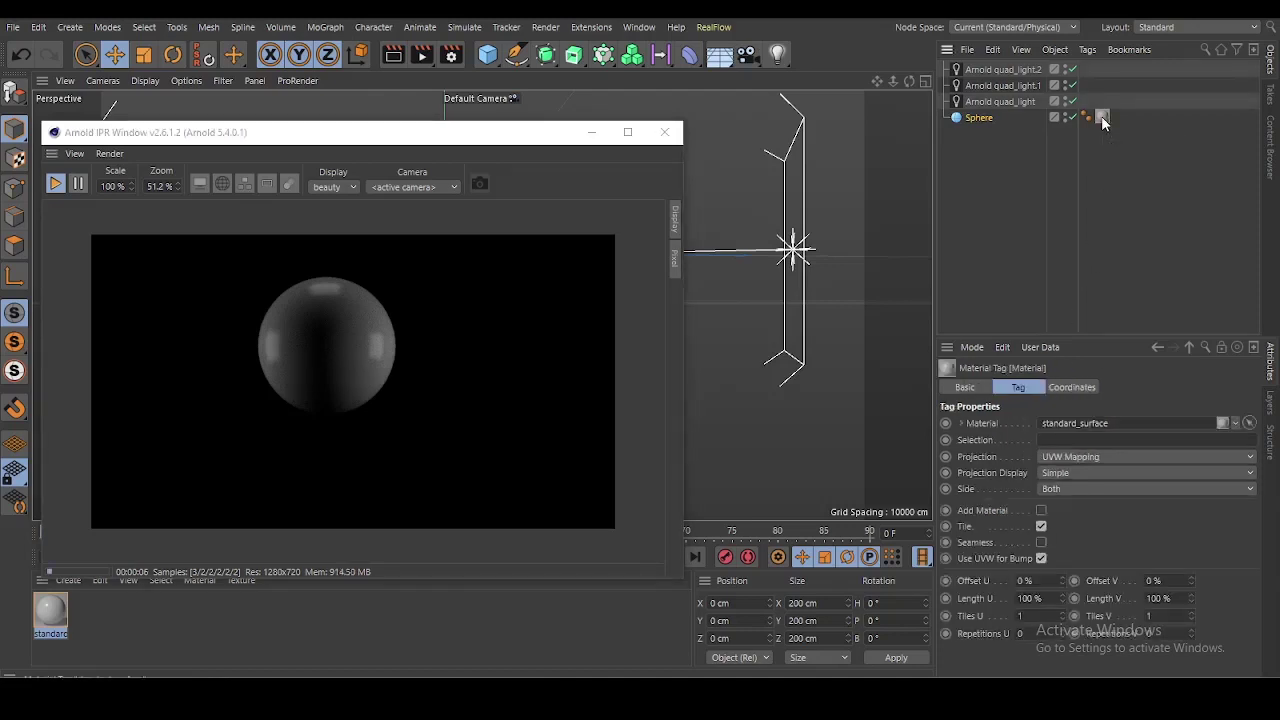
- Open the standard_surface shader network editor and arrange it beside the enlarged IPR window
double_click(1103, 118)
left_click(998, 520)
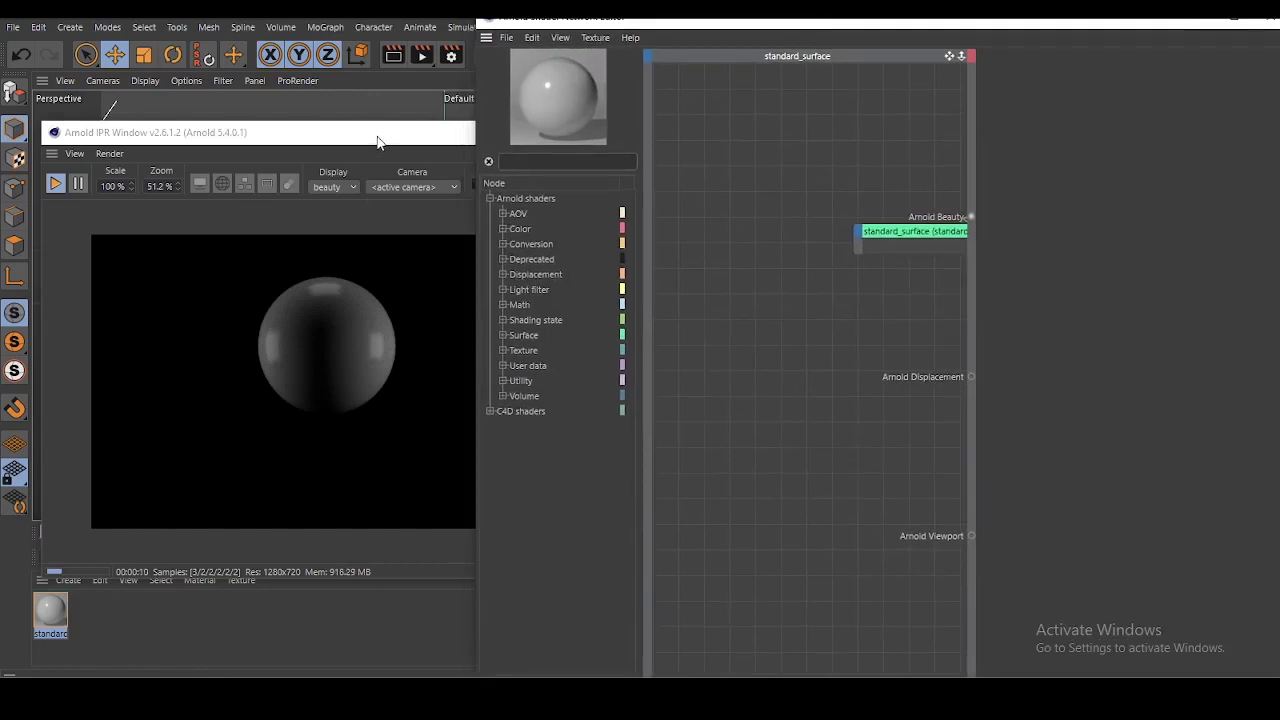
left_click_drag(378, 142, 344, 125)
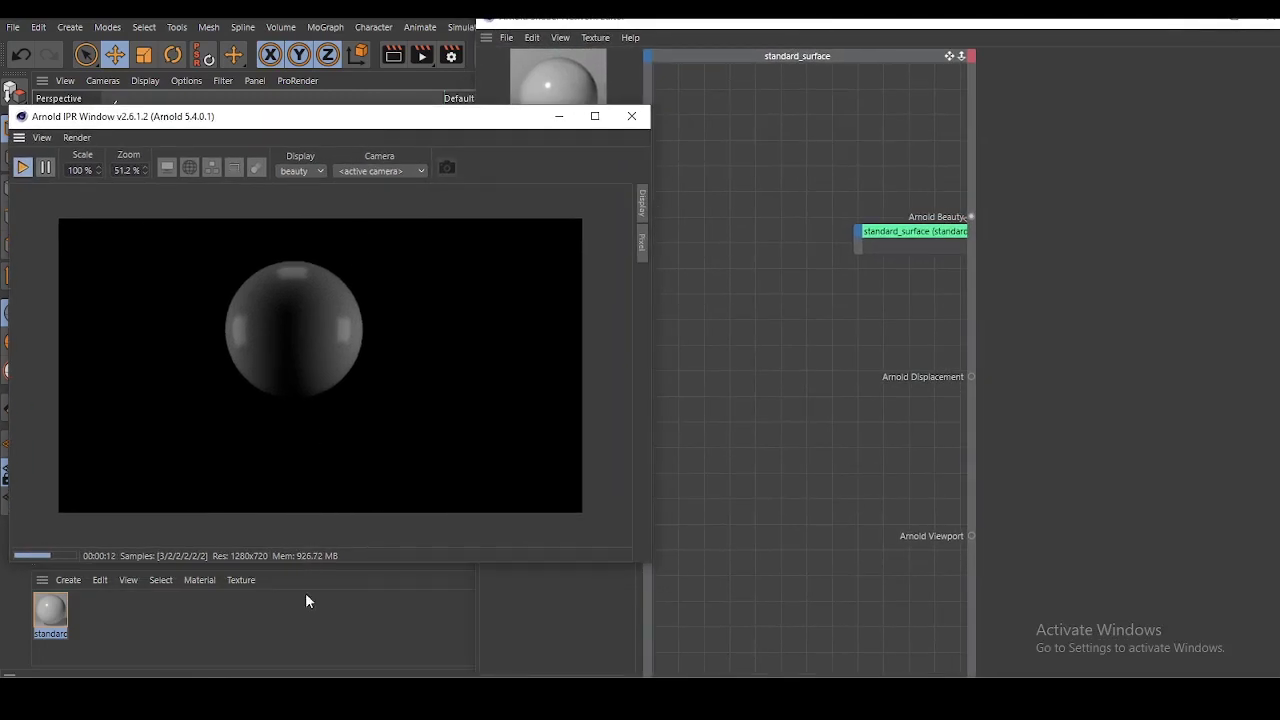
left_click_drag(313, 563, 313, 675)
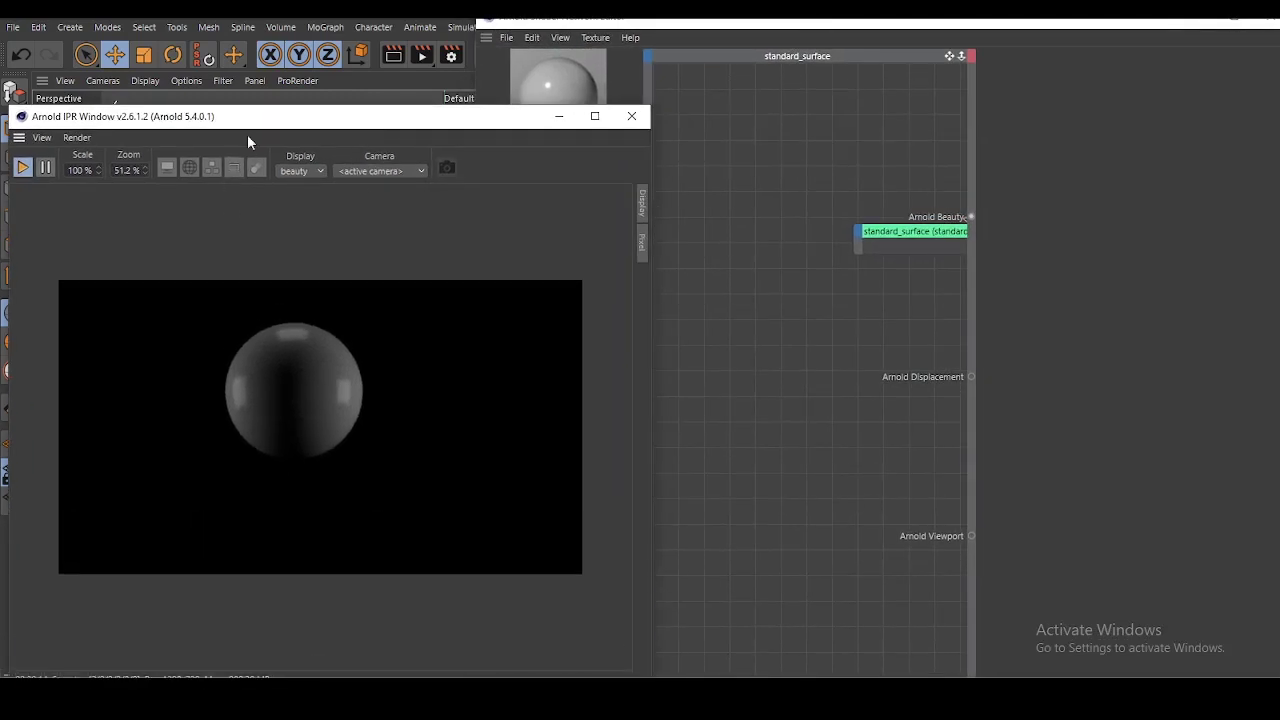
left_click_drag(258, 110, 260, 5)
scroll(289, 326, "up", 1)
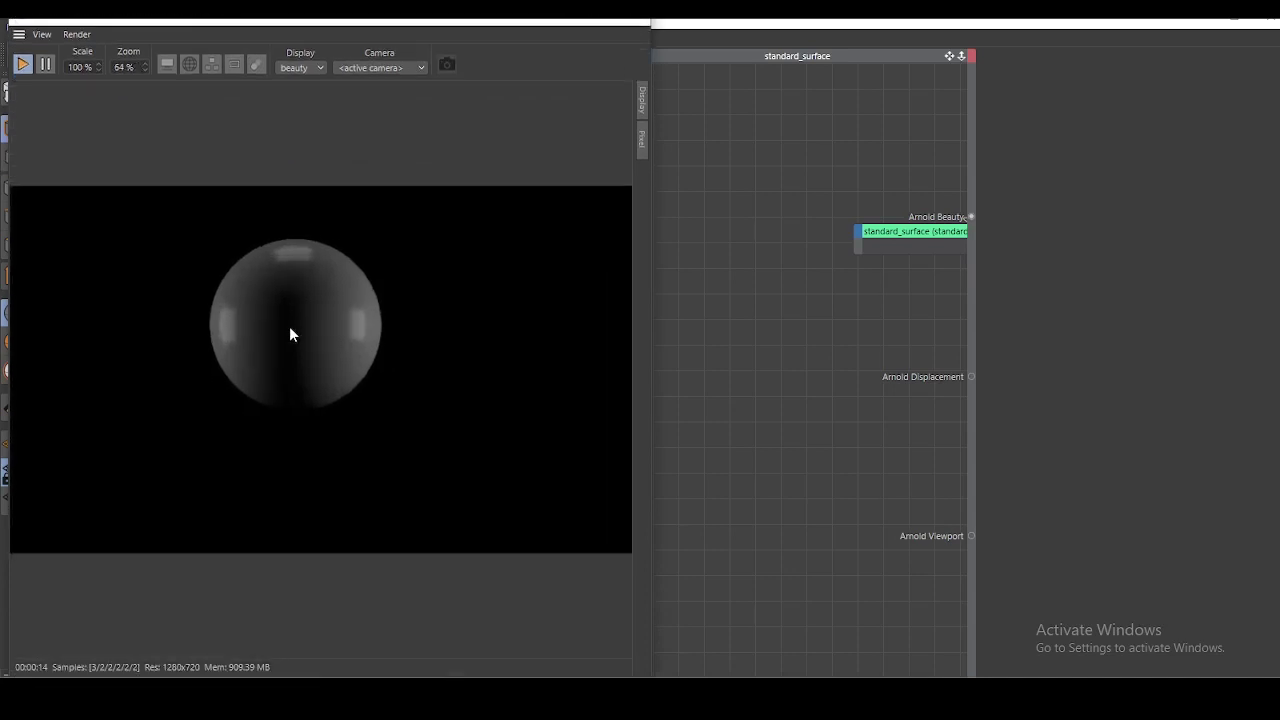
scroll(289, 326, "up", 1)
double_click(706, 28)
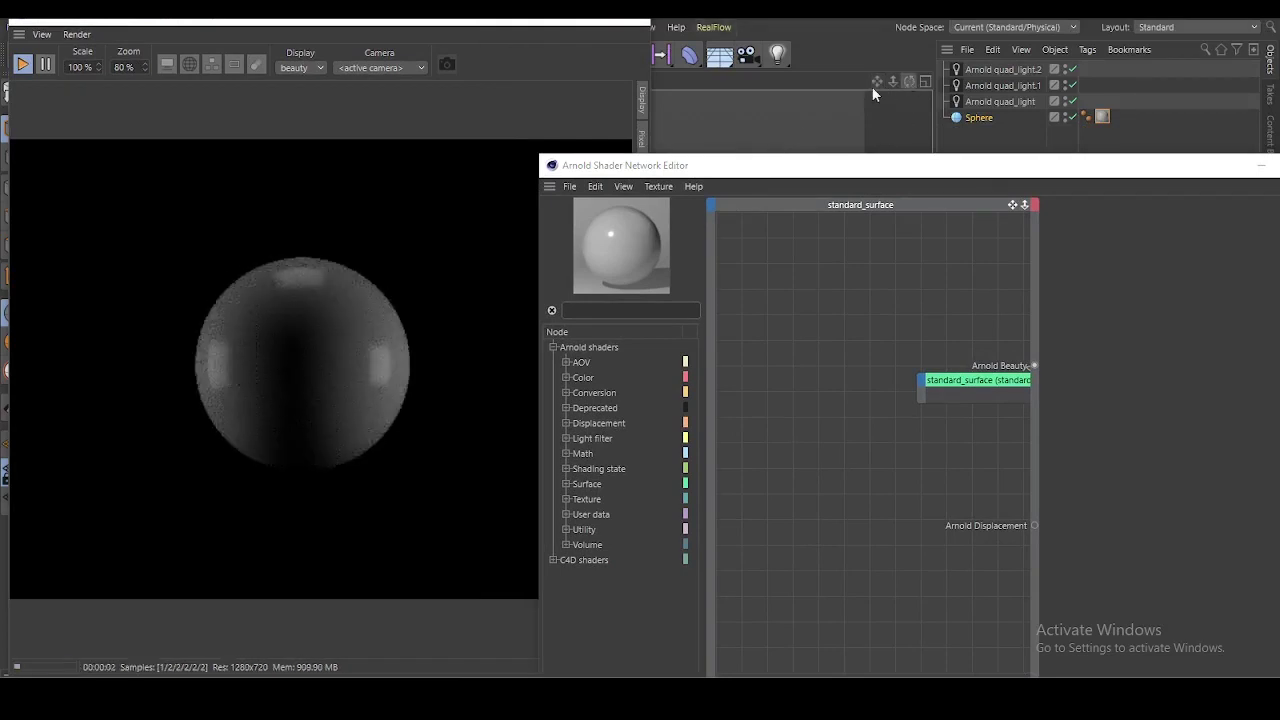
left_click(309, 334)
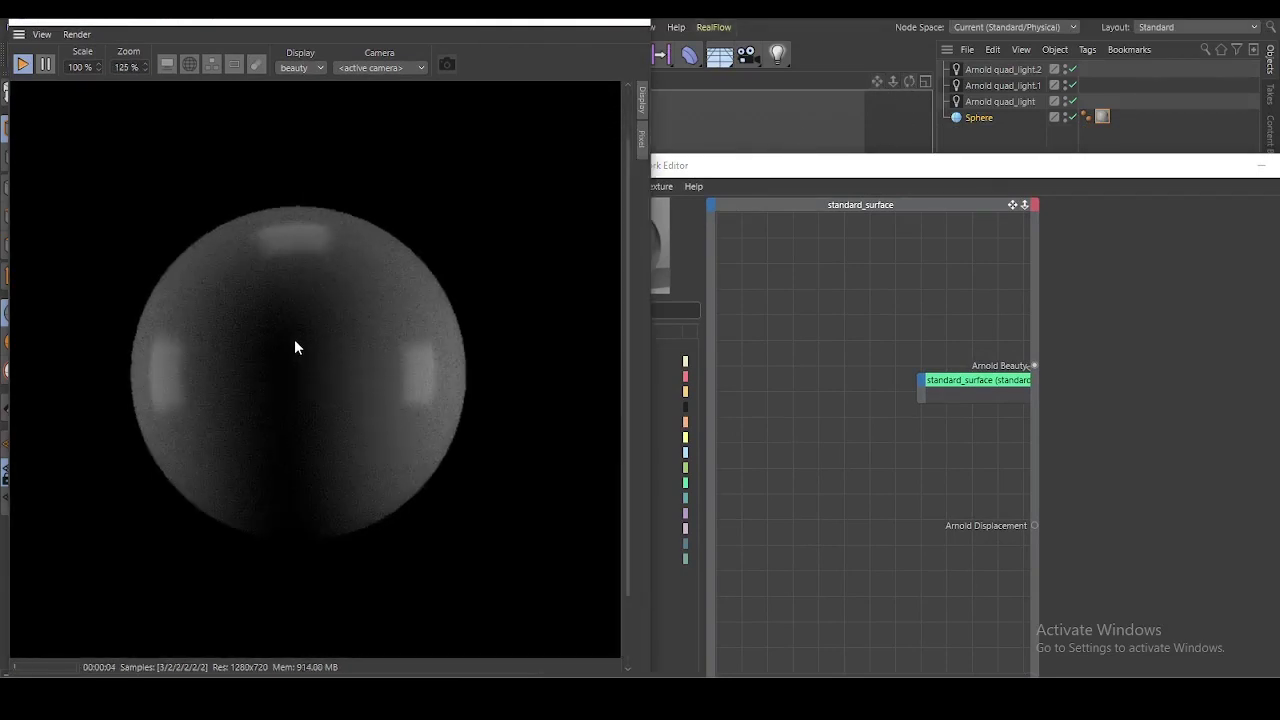
scroll(295, 341, "down", 1)
left_click_drag(776, 170, 749, 25)
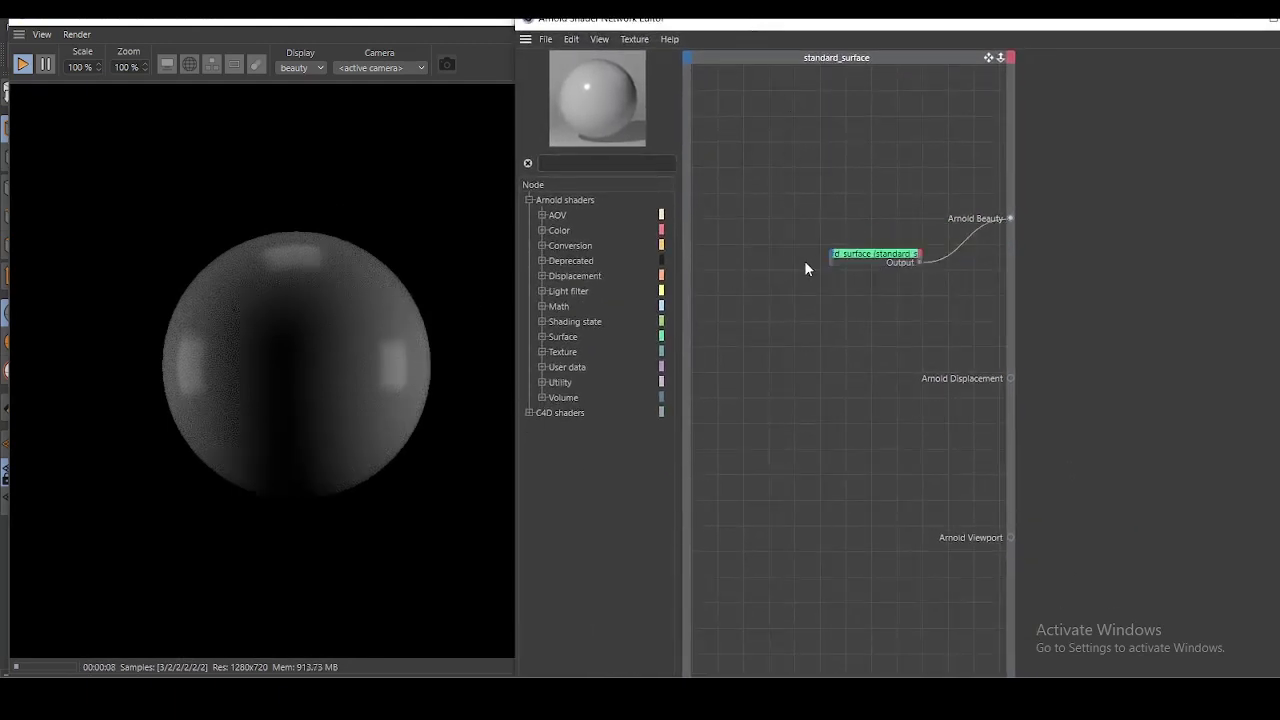
- Drag a C4D Noise node from the C4D shaders list into the graph
left_click(874, 263)
left_click_drag(874, 265, 863, 260)
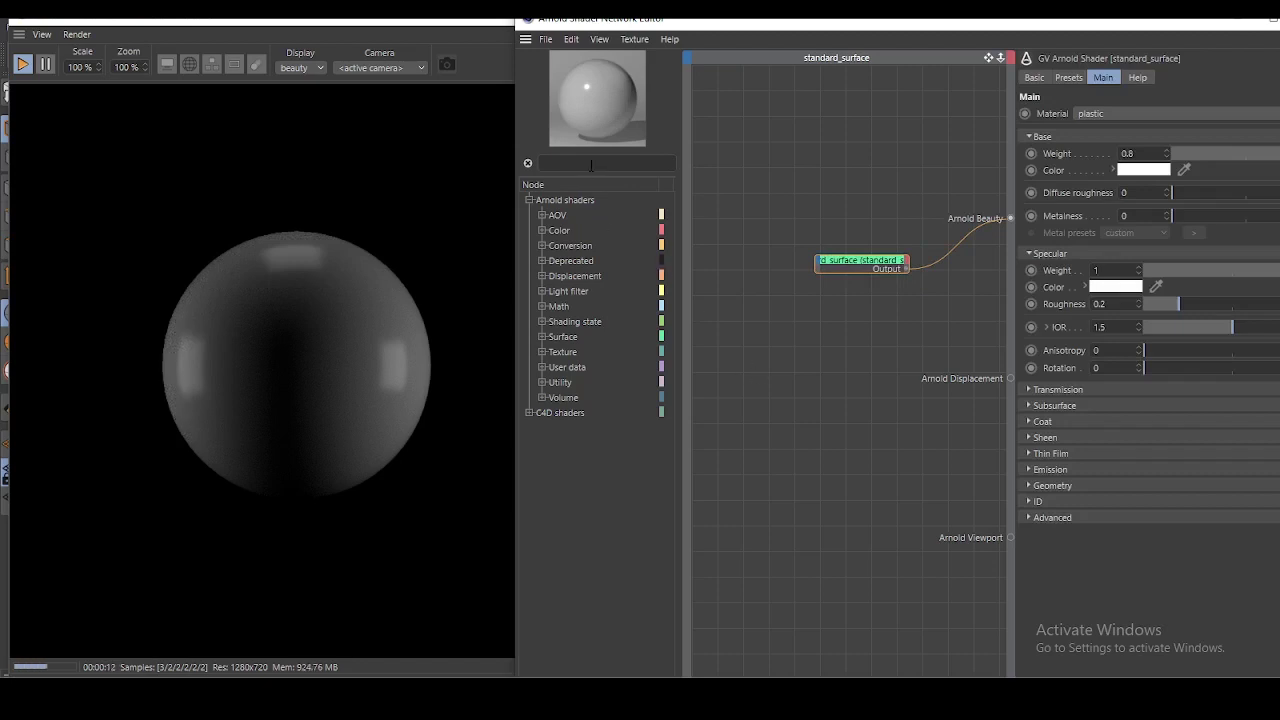
left_click(529, 413)
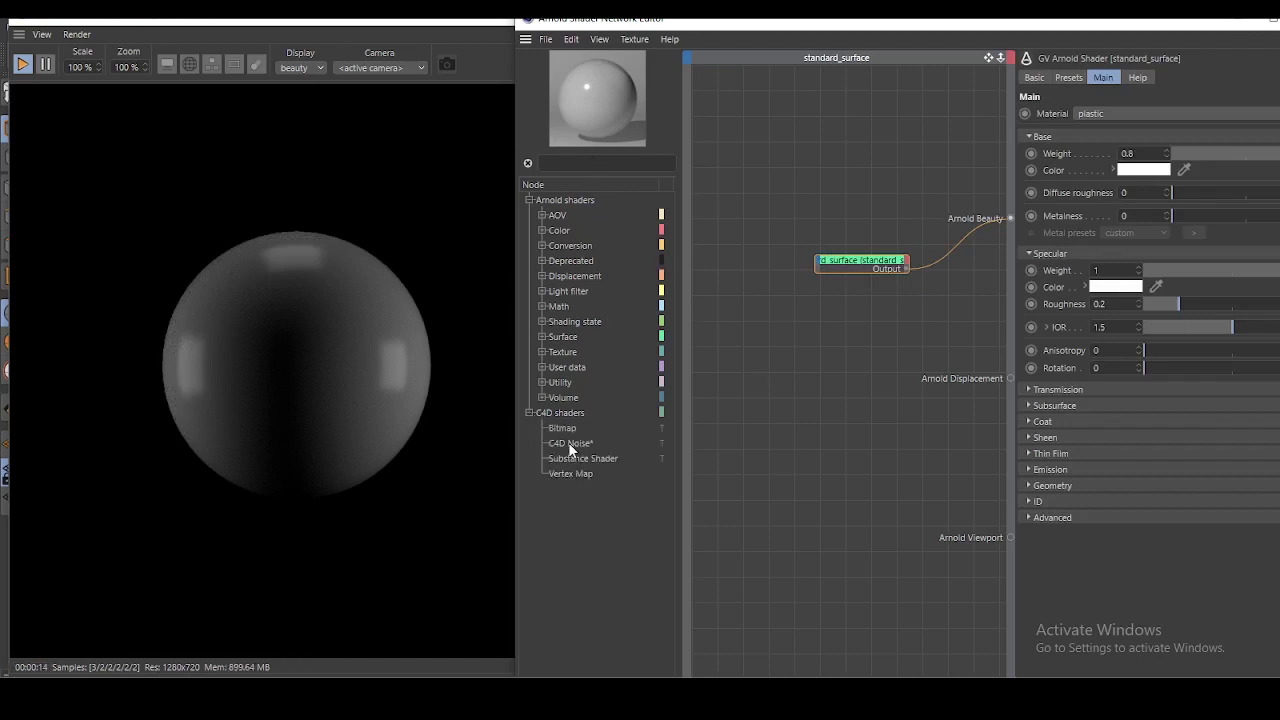
left_click_drag(569, 443, 801, 443)
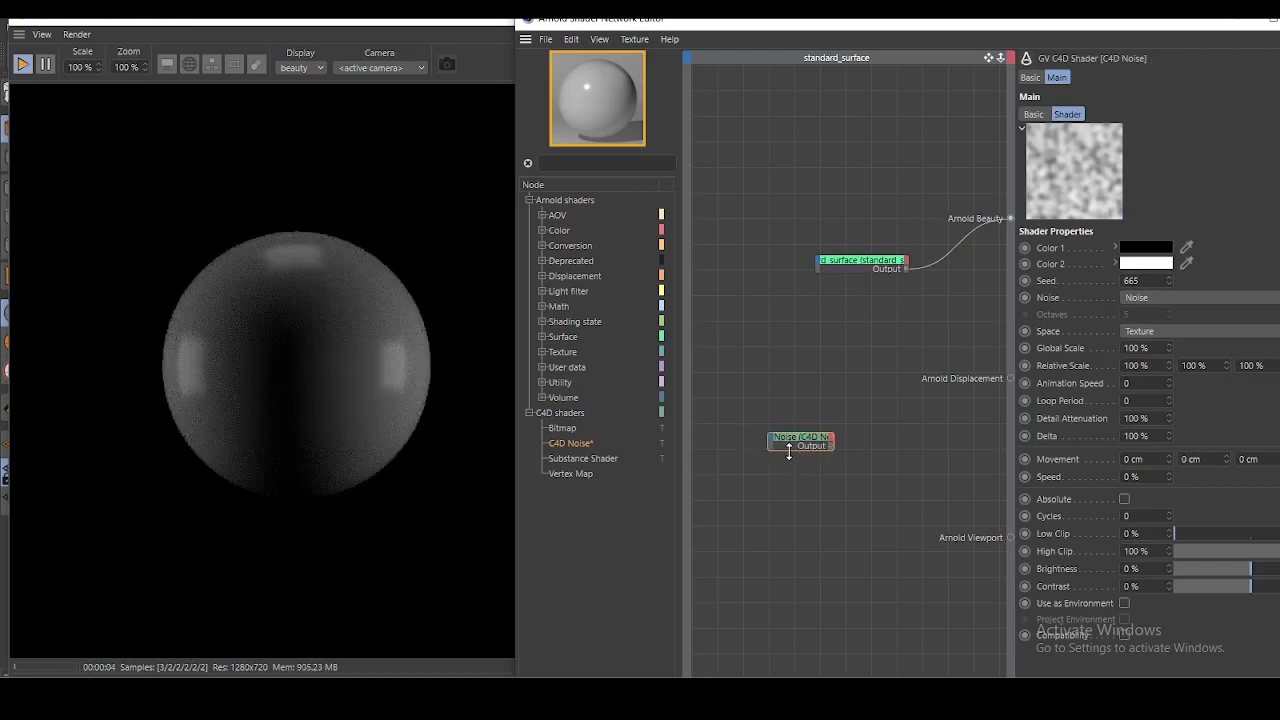
- Add a color_correct node and connect the Noise output into it
left_click_drag(788, 451, 797, 462)
left_click(844, 379)
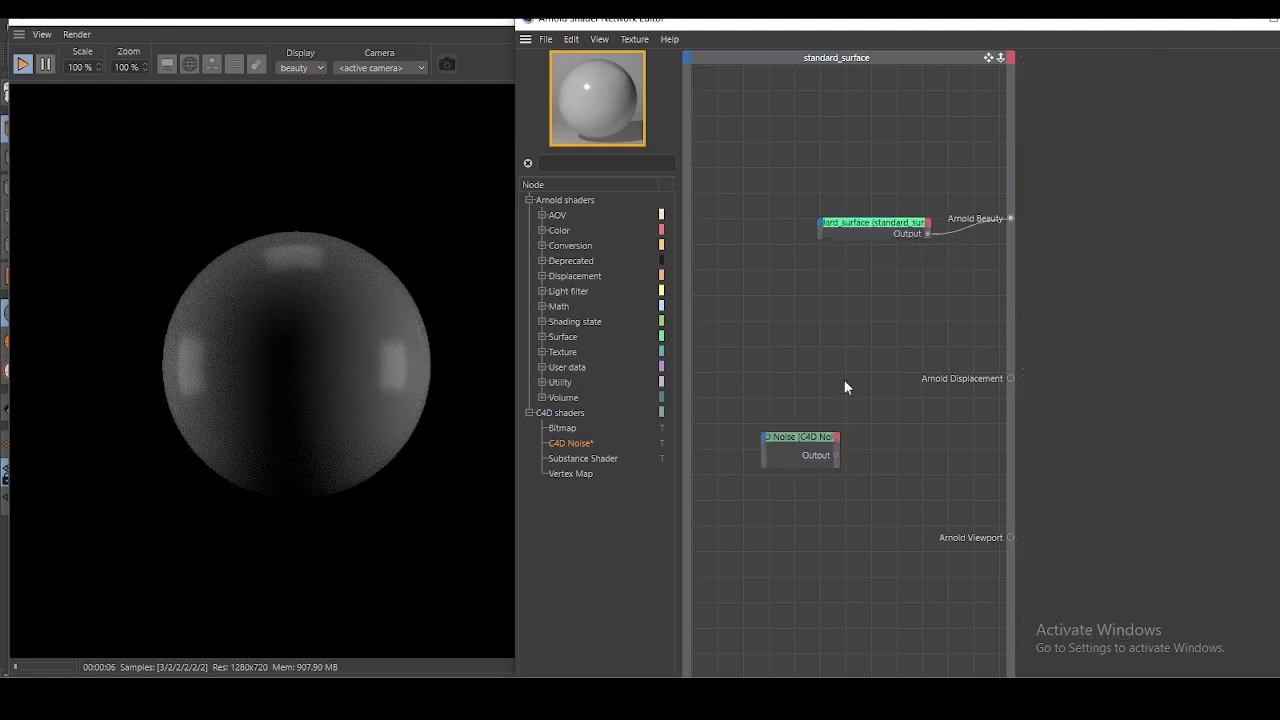
left_click_drag(863, 229, 876, 247)
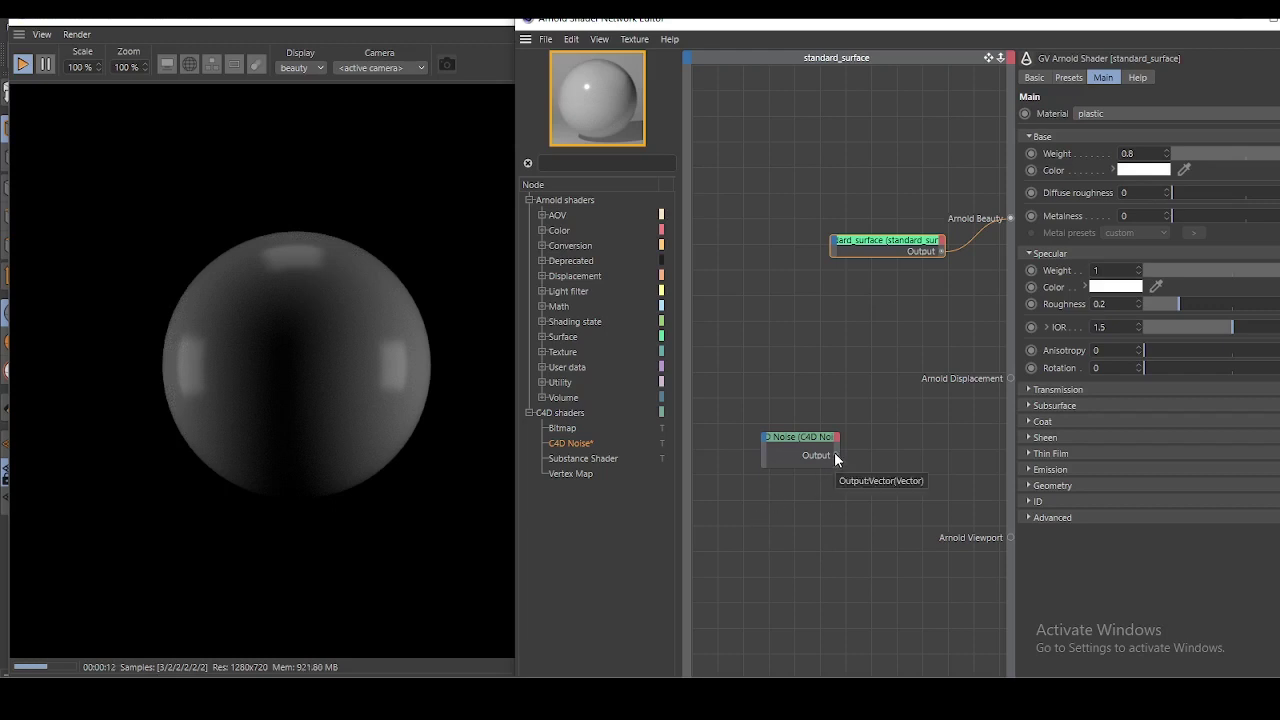
left_click(541, 230)
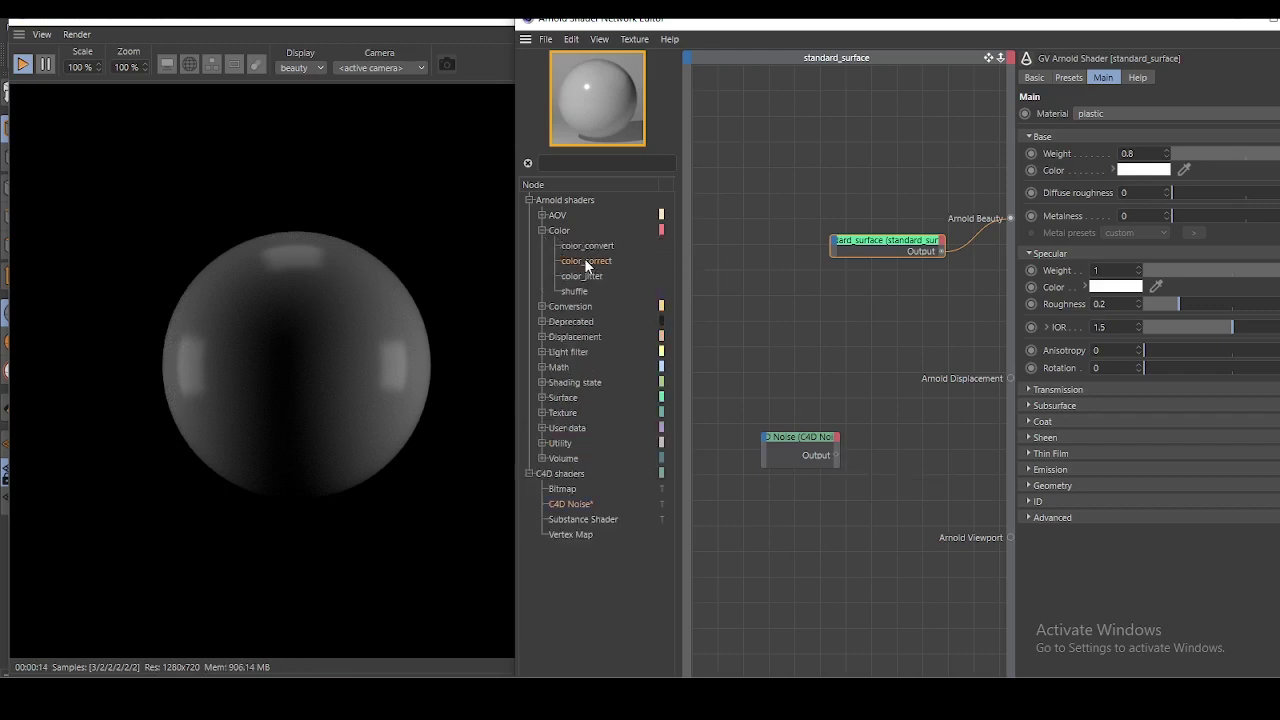
left_click_drag(585, 260, 835, 352)
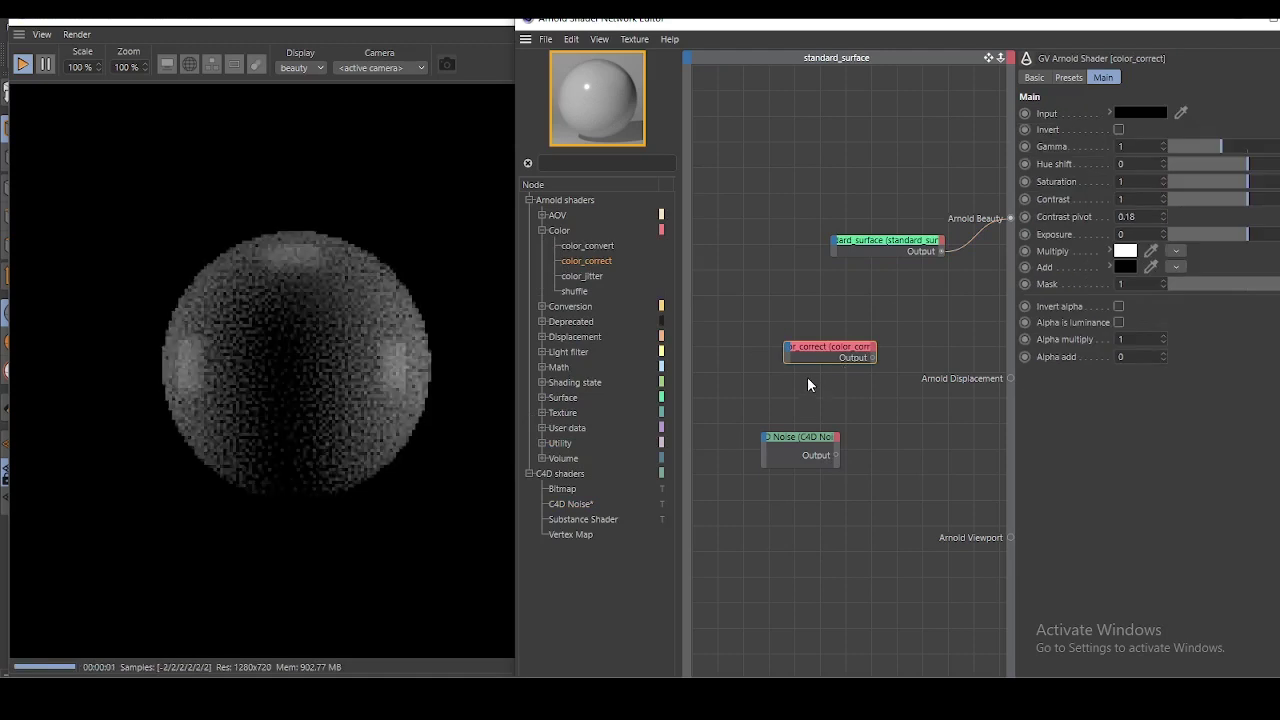
mouse_move(836, 455)
left_mouse_down()
mouse_move(786, 351)
mouse_move(872, 356)
mouse_move(858, 242)
mouse_move(970, 252)
mouse_move(957, 301)
left_mouse_up()
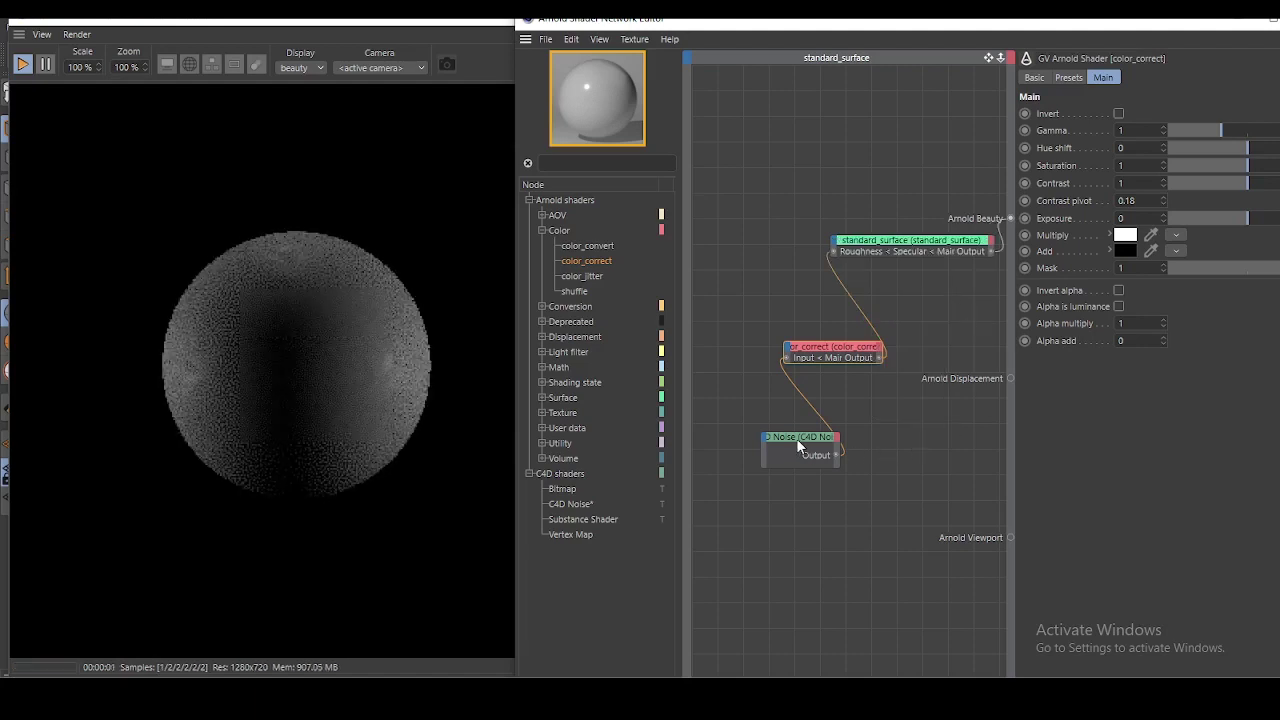
- Line up the Noise and color_correct nodes compactly beside standard_surface
left_click_drag(797, 441, 740, 396)
left_click_drag(821, 348, 785, 263)
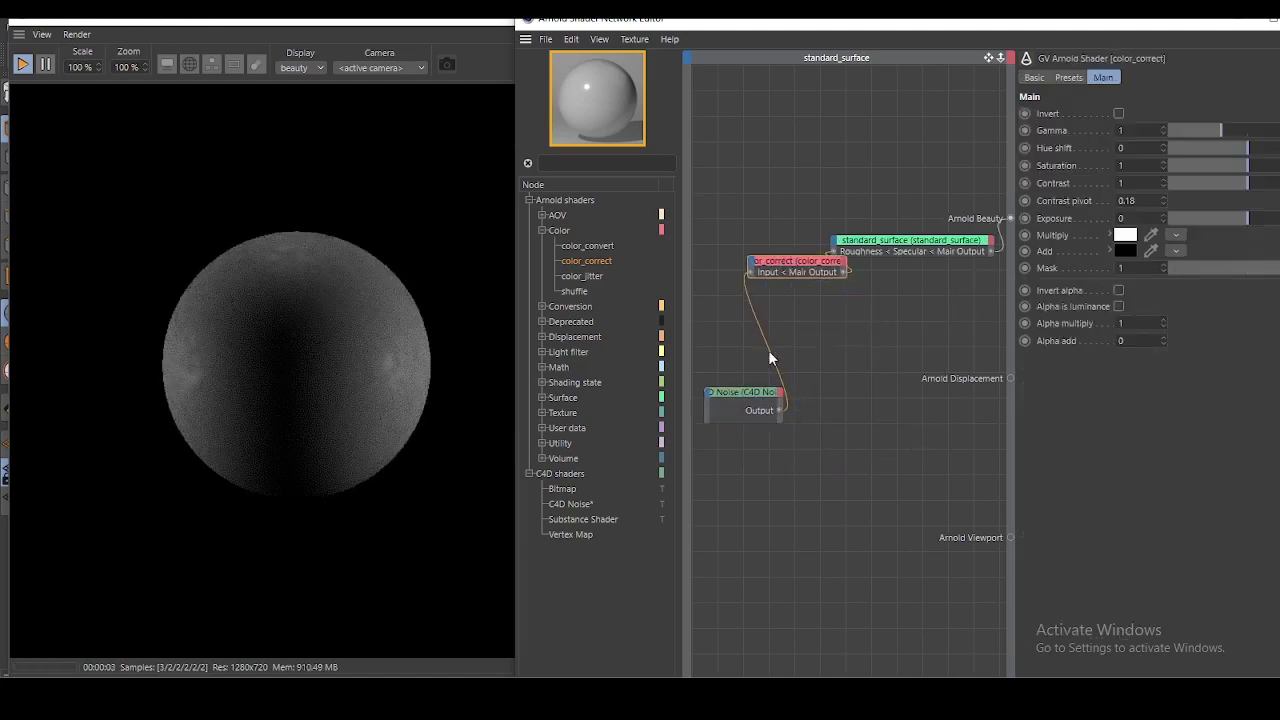
left_click_drag(731, 391, 706, 297)
left_click_drag(791, 259, 791, 270)
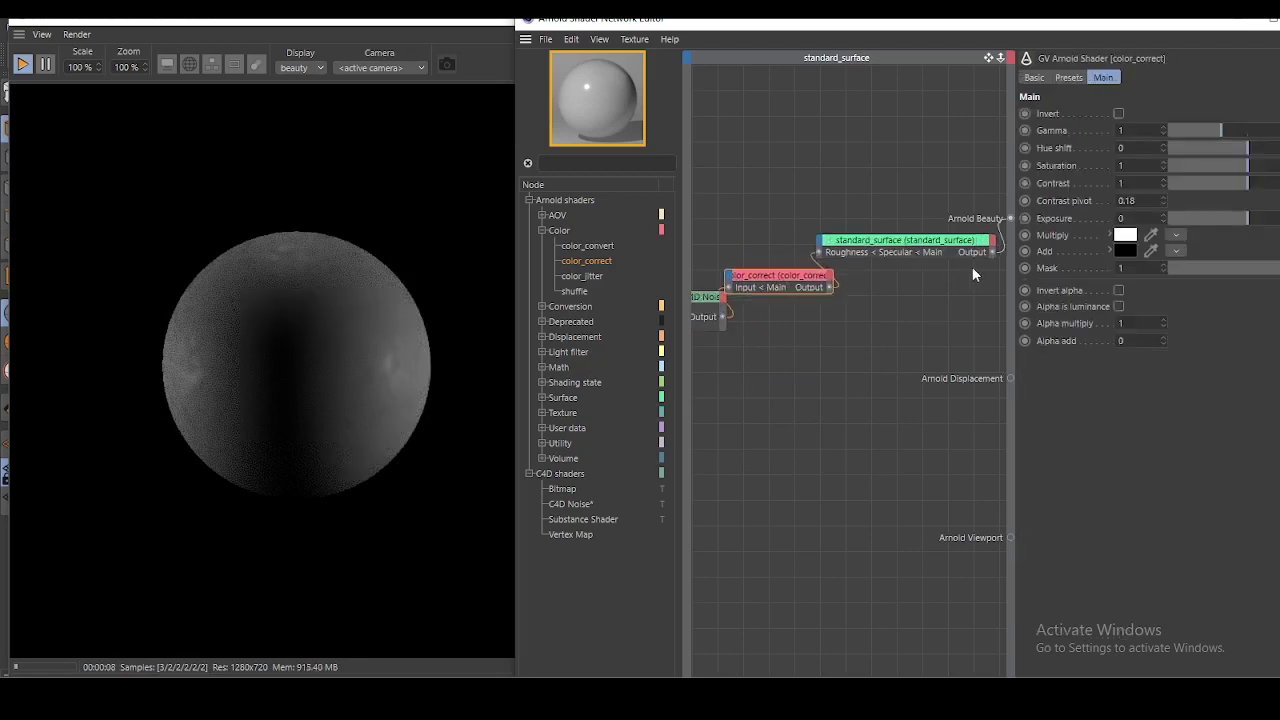
left_click(915, 242)
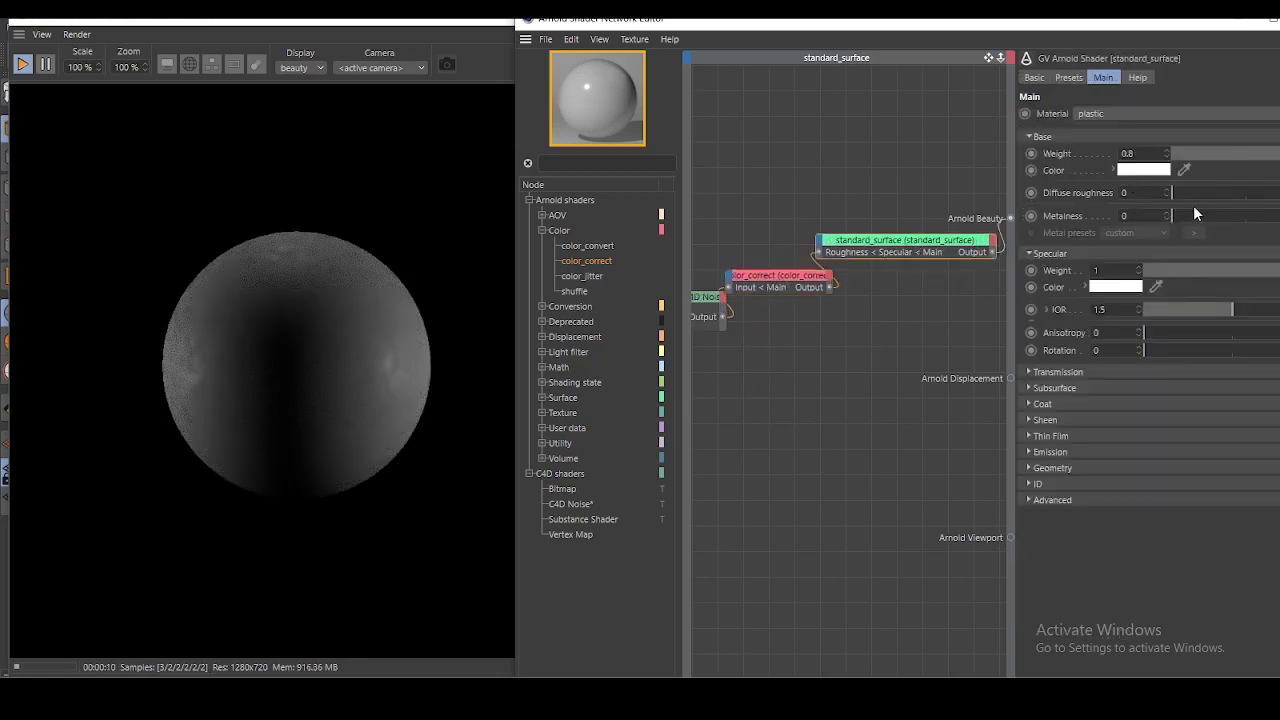
- Set standard_surface Metalness to 1 and apply the aluminum metal preset
left_click_drag(1181, 215, 1277, 216)
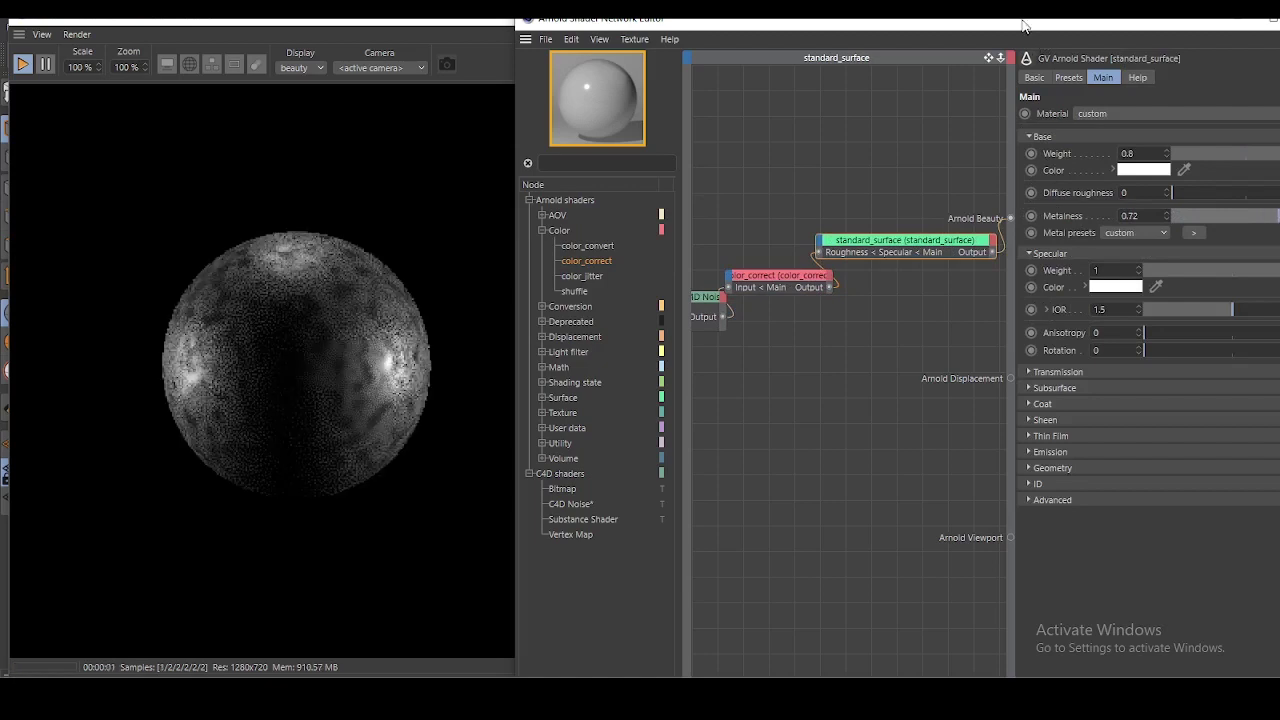
left_click_drag(1026, 22, 941, 29)
mouse_move(1245, 218)
left_mouse_down()
mouse_move(1160, 212)
mouse_move(1175, 222)
left_mouse_up()
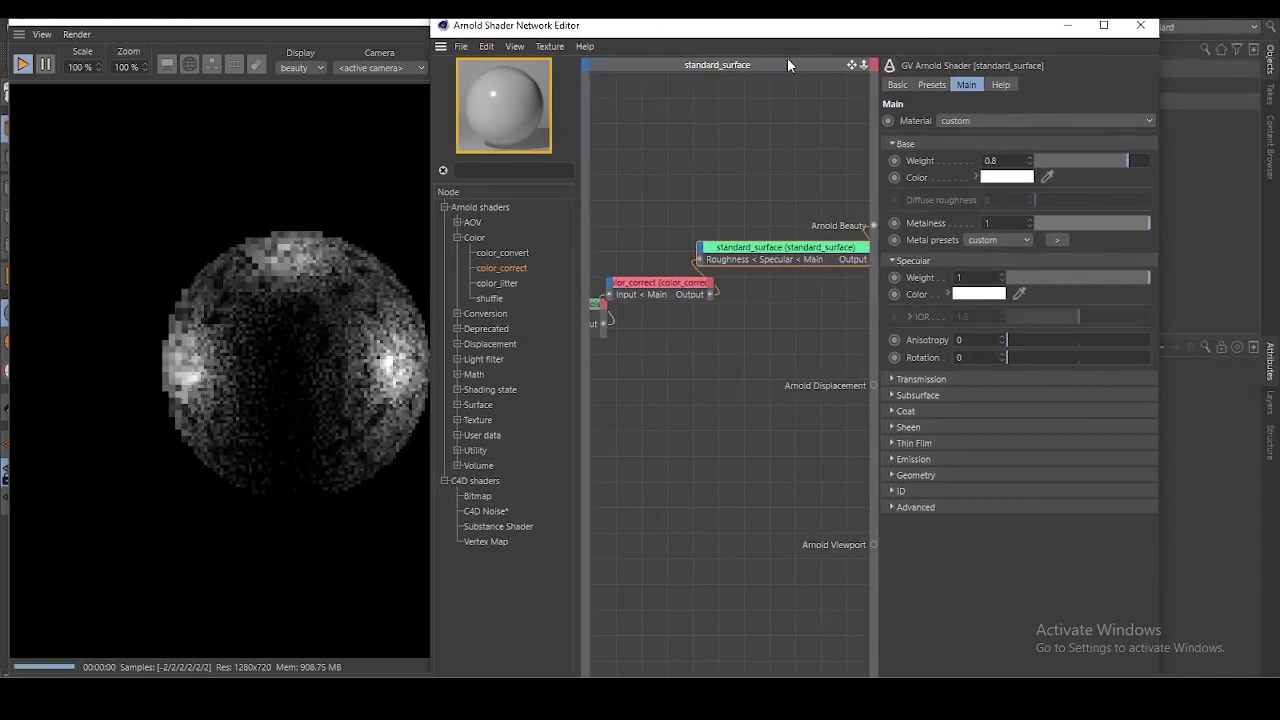
left_click_drag(762, 28, 852, 20)
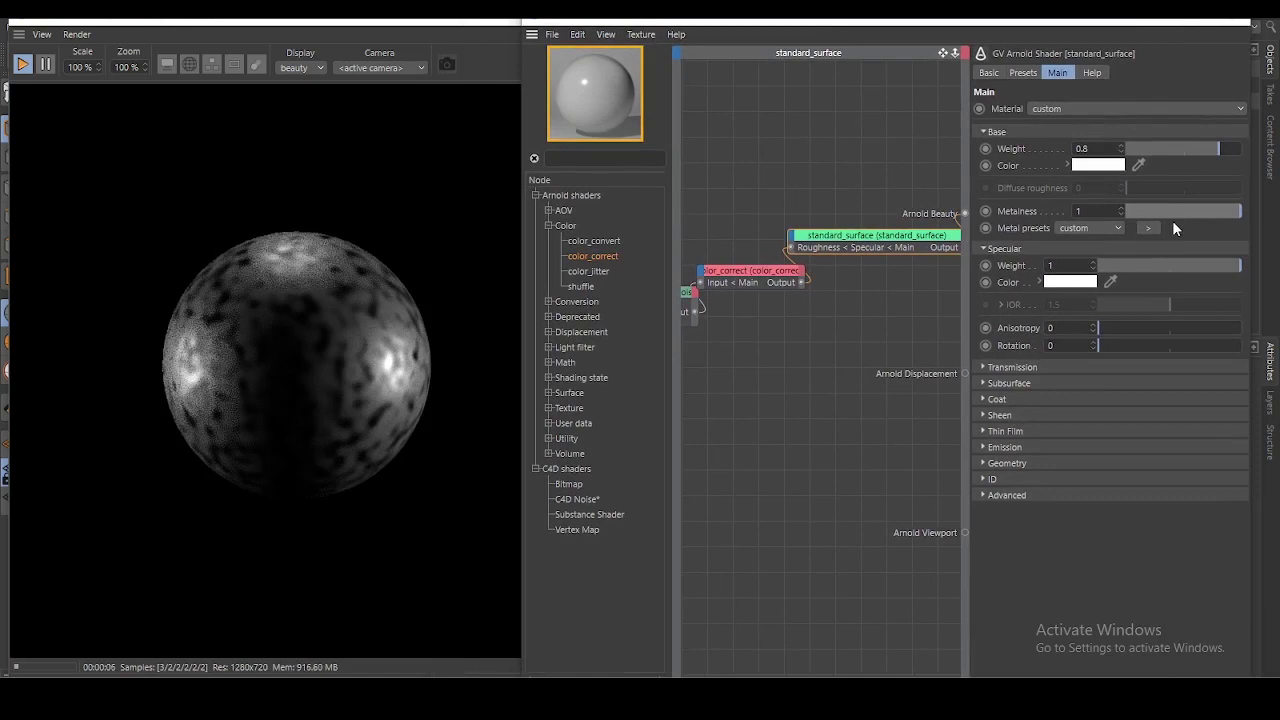
left_click(1106, 228)
left_click(1105, 270)
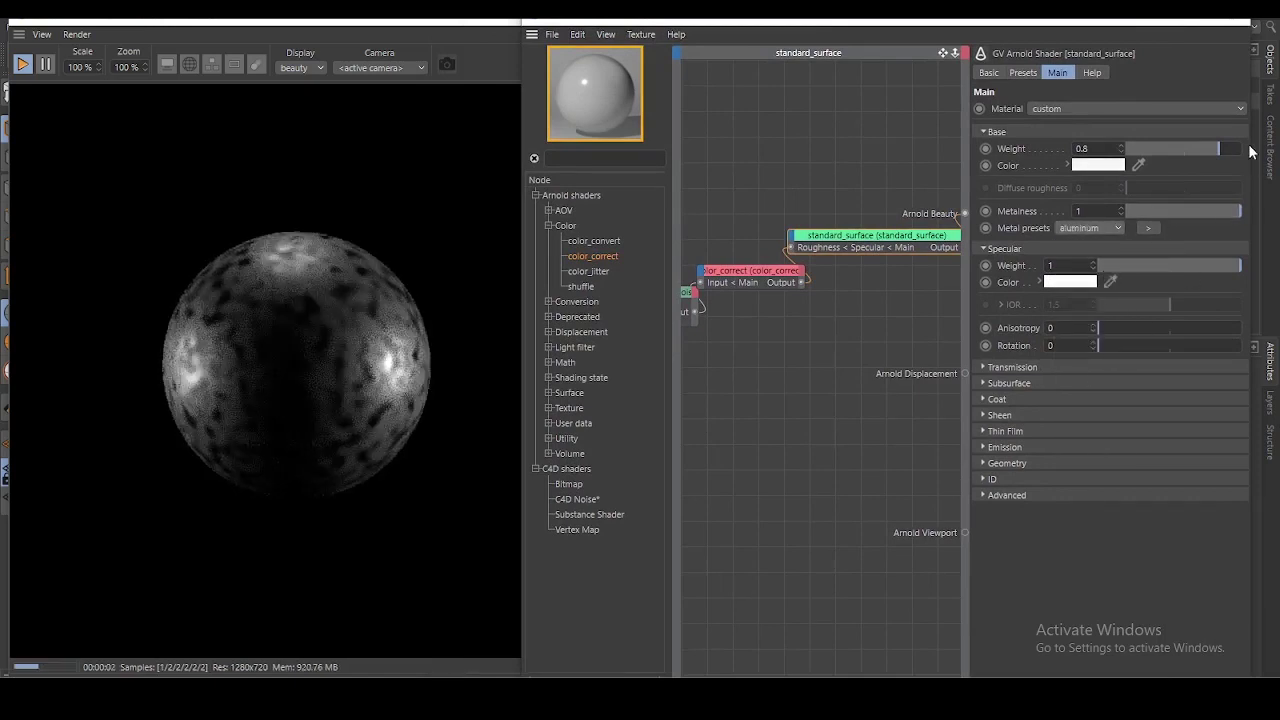
left_click(758, 349)
- Change the C4D Noise node's noise type to Turbulence
left_click(754, 276)
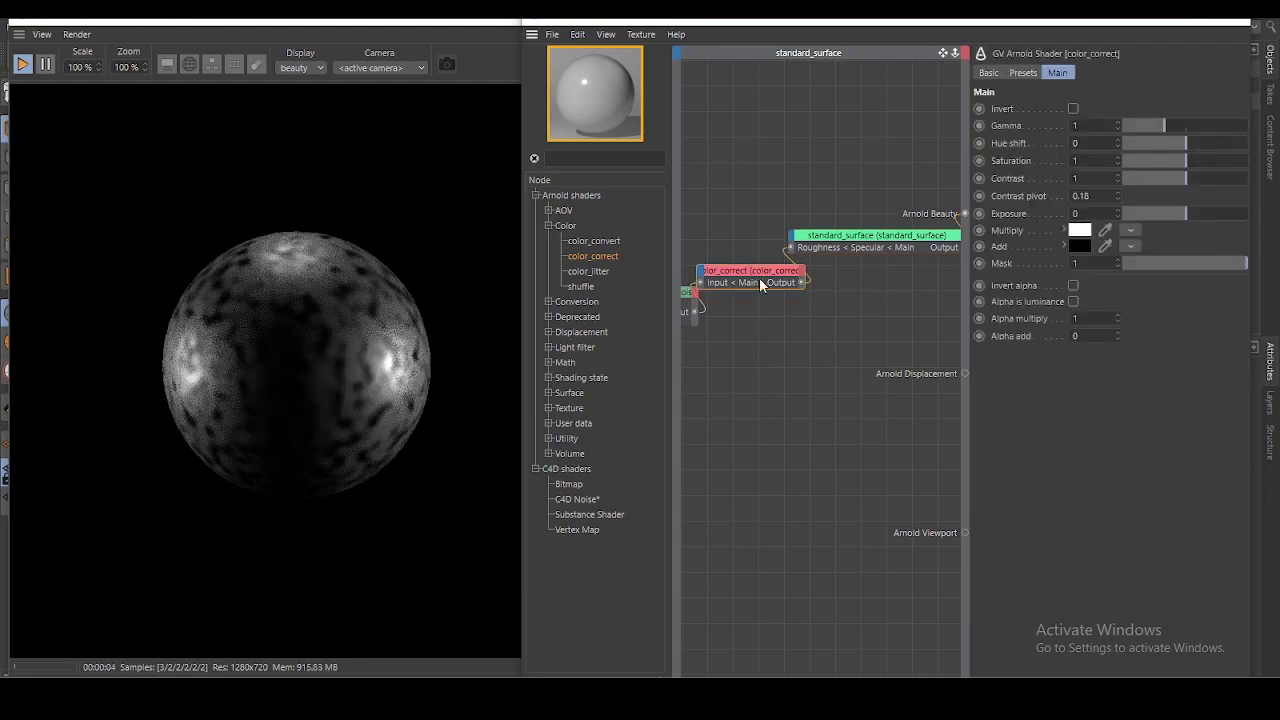
left_click(685, 293)
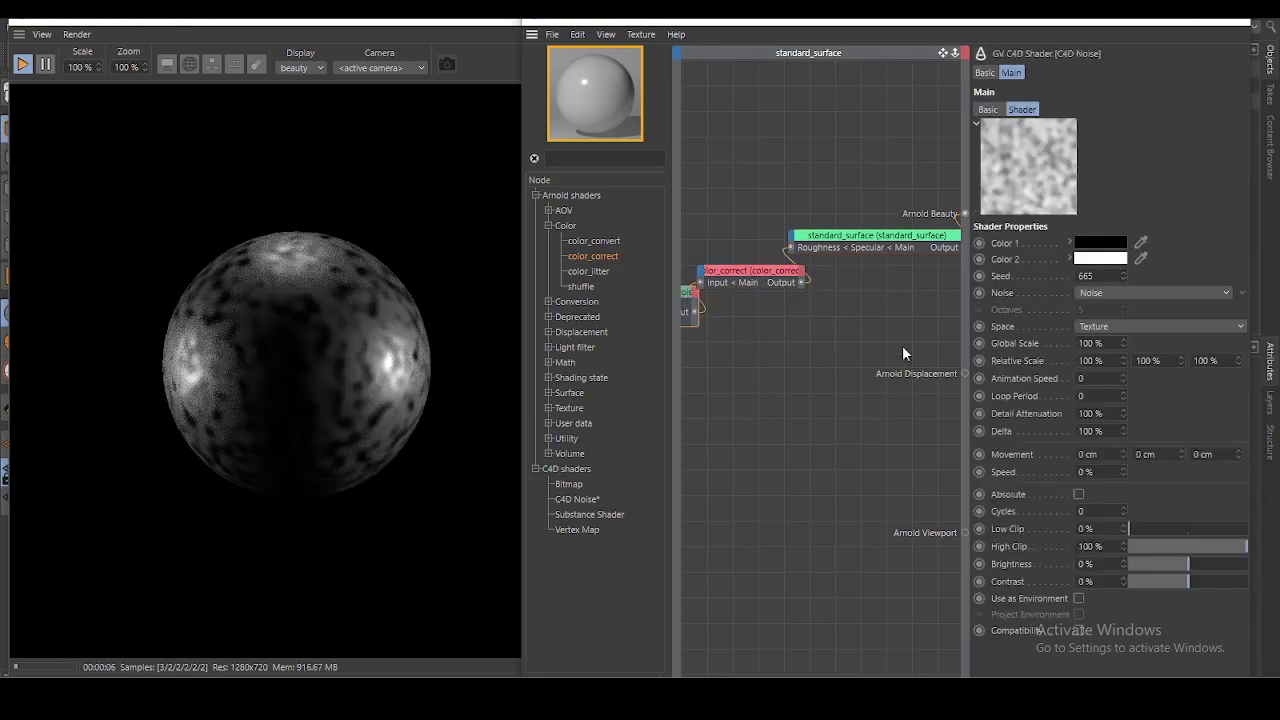
left_click(1138, 292)
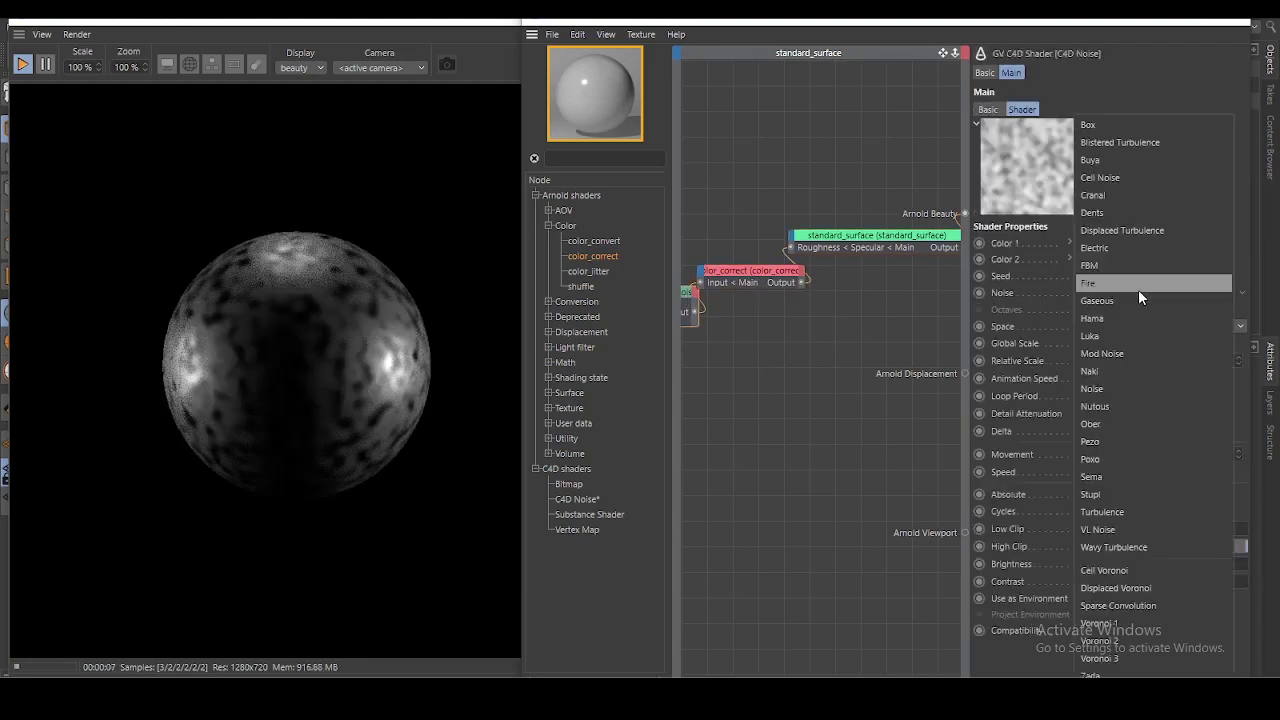
left_click(1139, 512)
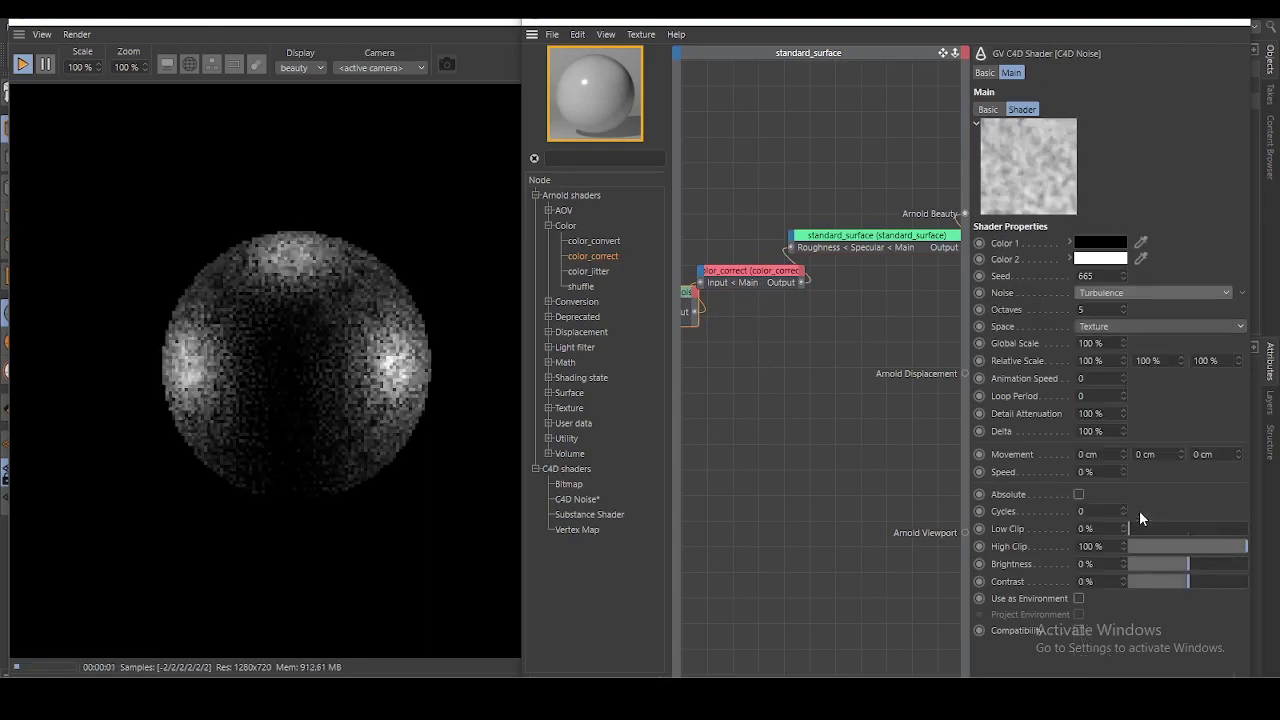
scroll(745, 292, "down", 1)
scroll(781, 308, "up", 2)
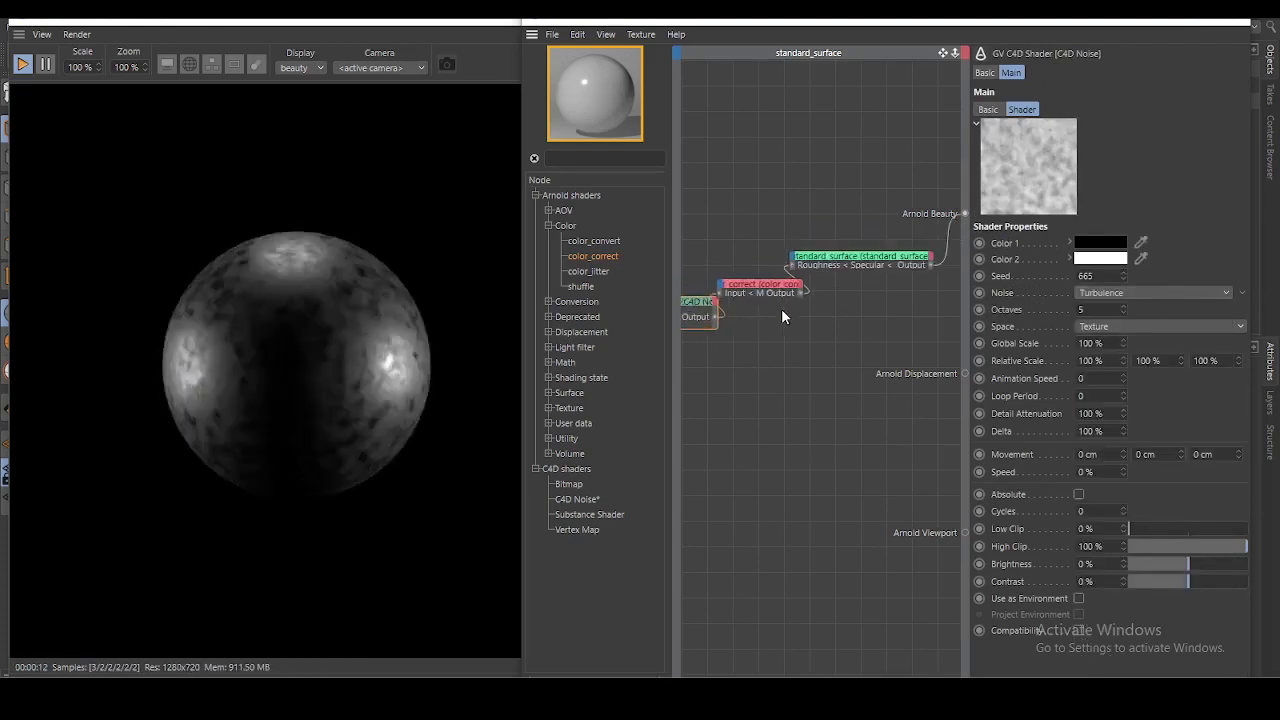
left_click(765, 284)
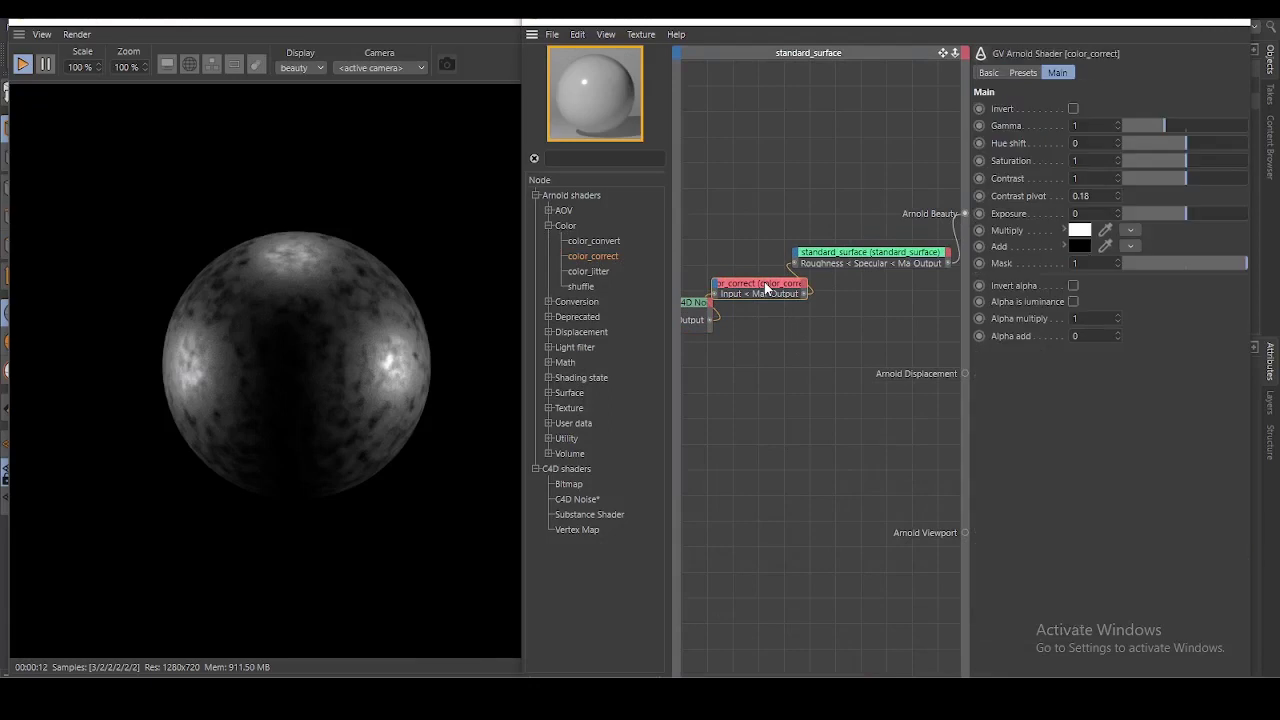
left_click(695, 305)
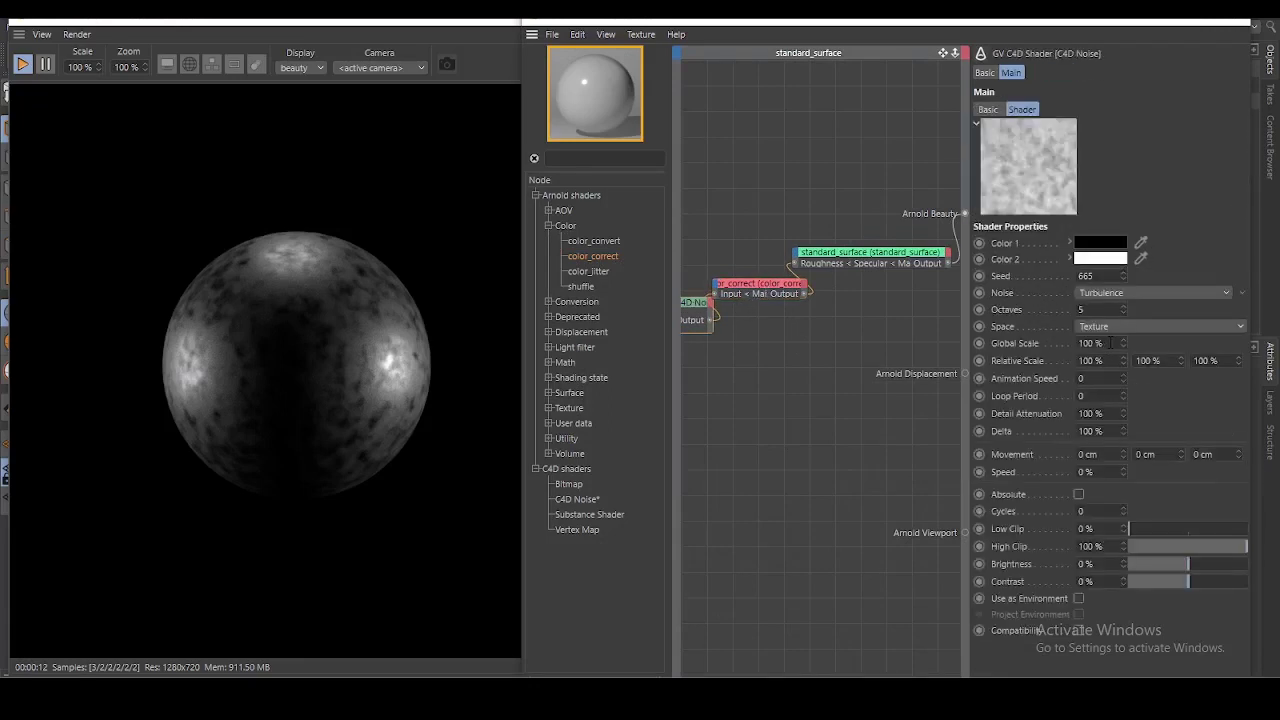
- Raise the noise Global Scale step by step up to 559%
left_click_drag(1122, 344, 1123, 325)
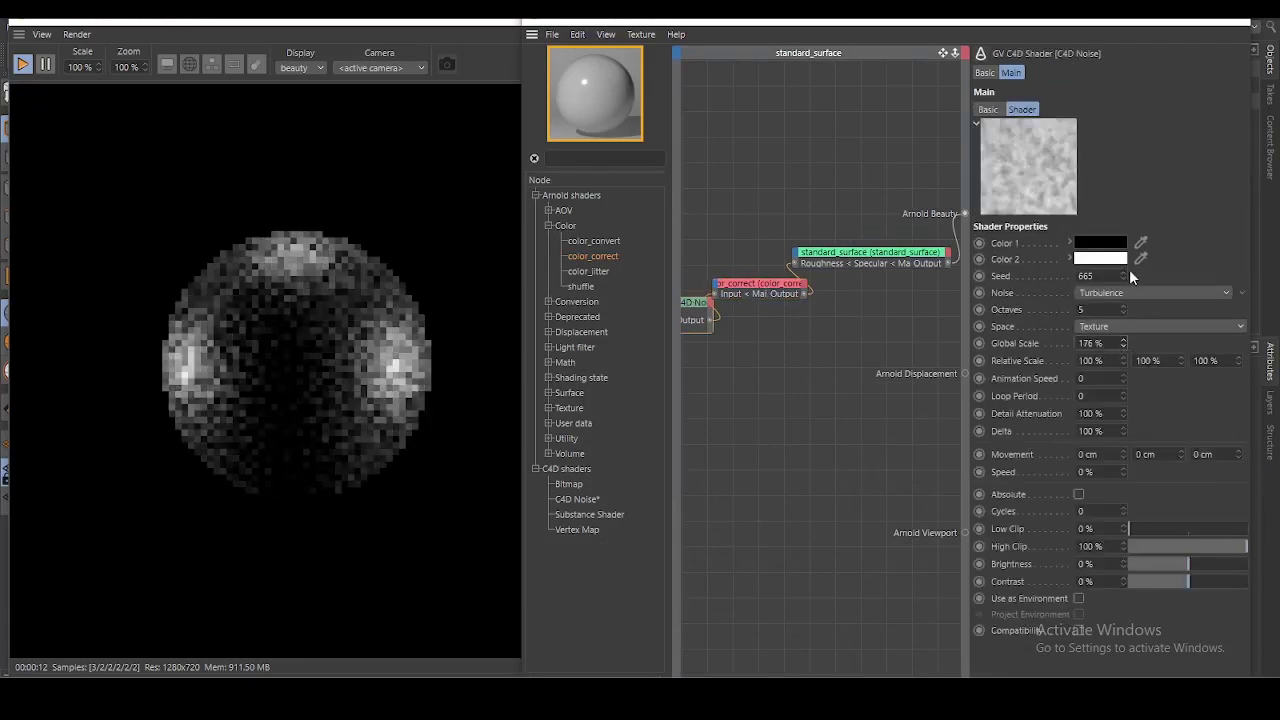
left_click_drag(1123, 343, 1050, 318)
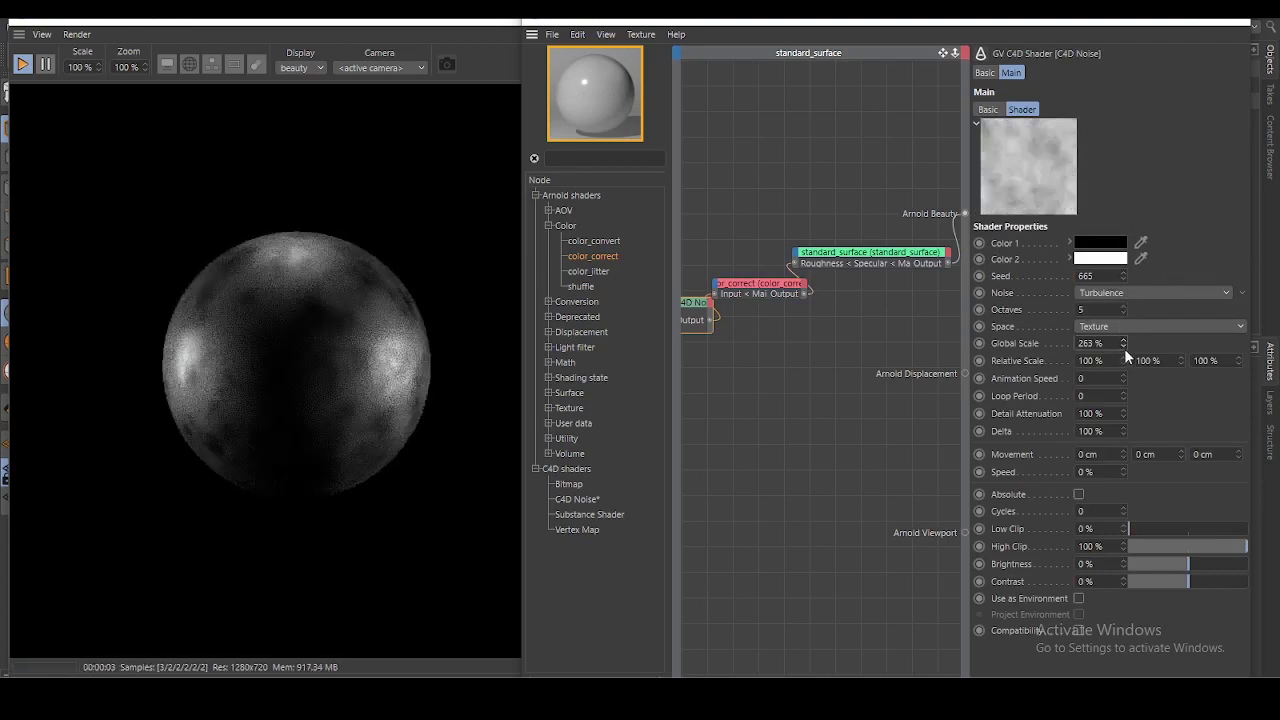
left_click_drag(1124, 348, 1126, 286)
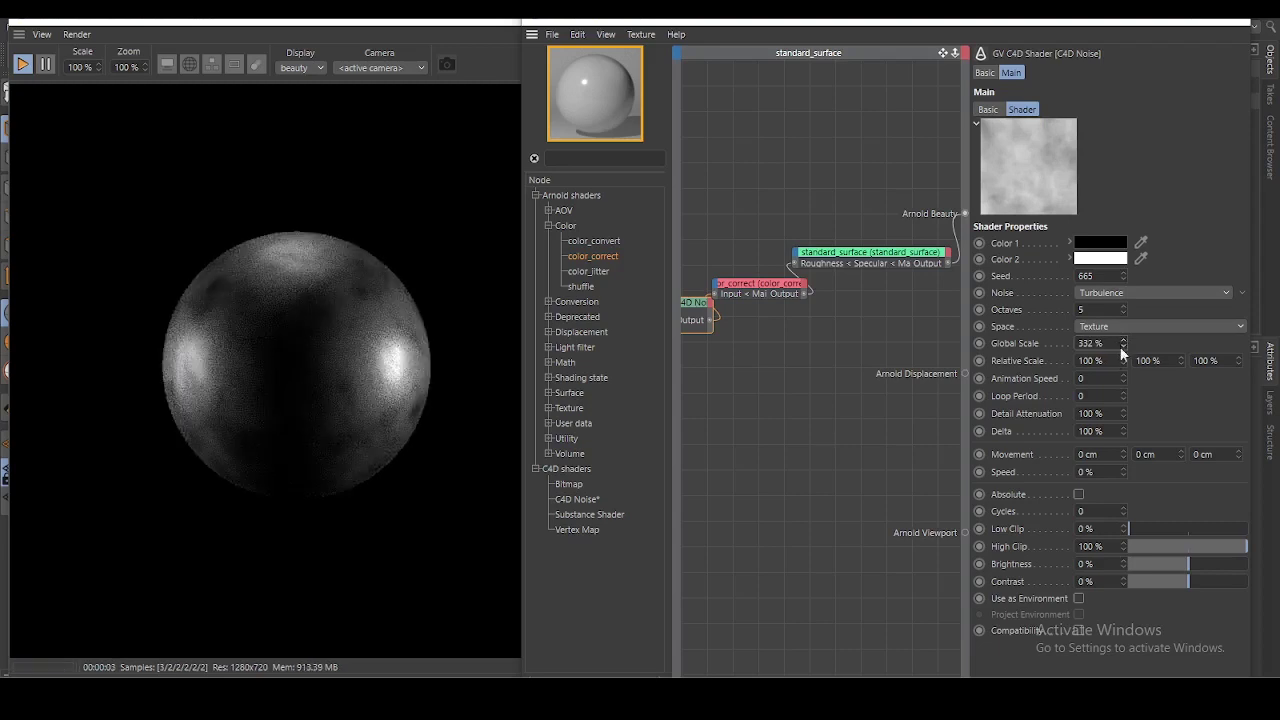
left_click_drag(1126, 320, 1128, 290)
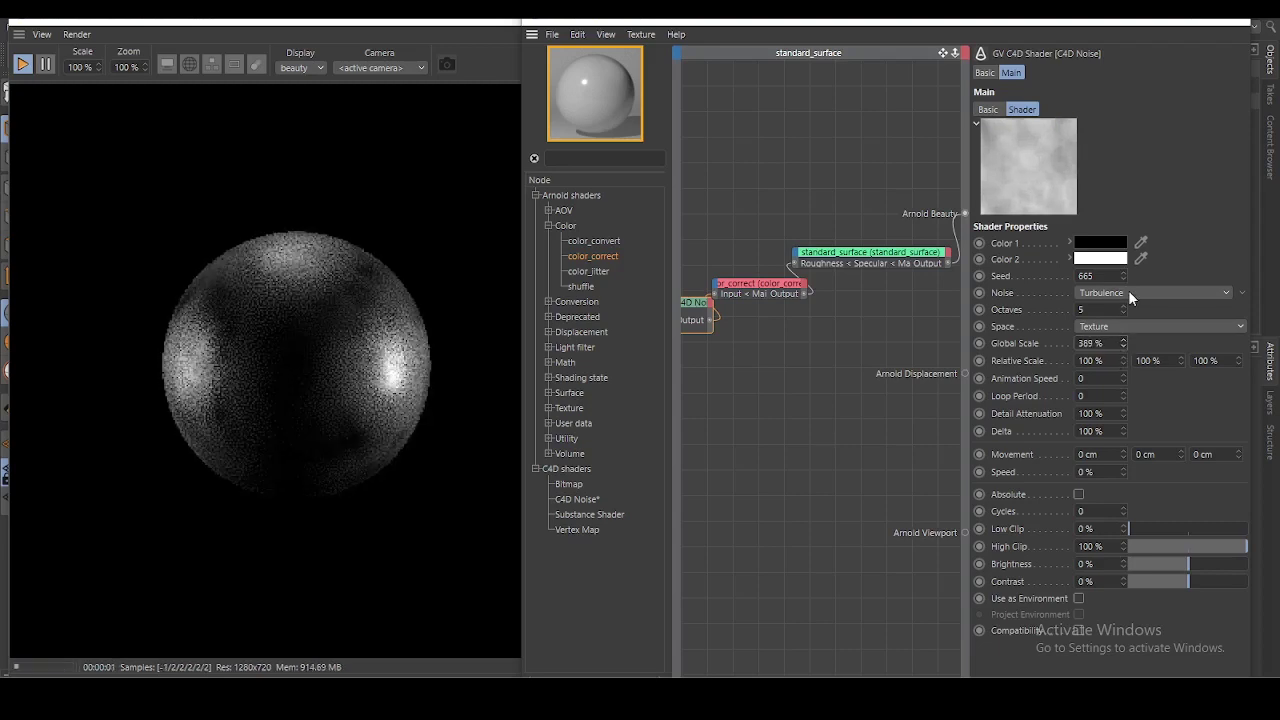
left_click_drag(1124, 343, 1125, 268)
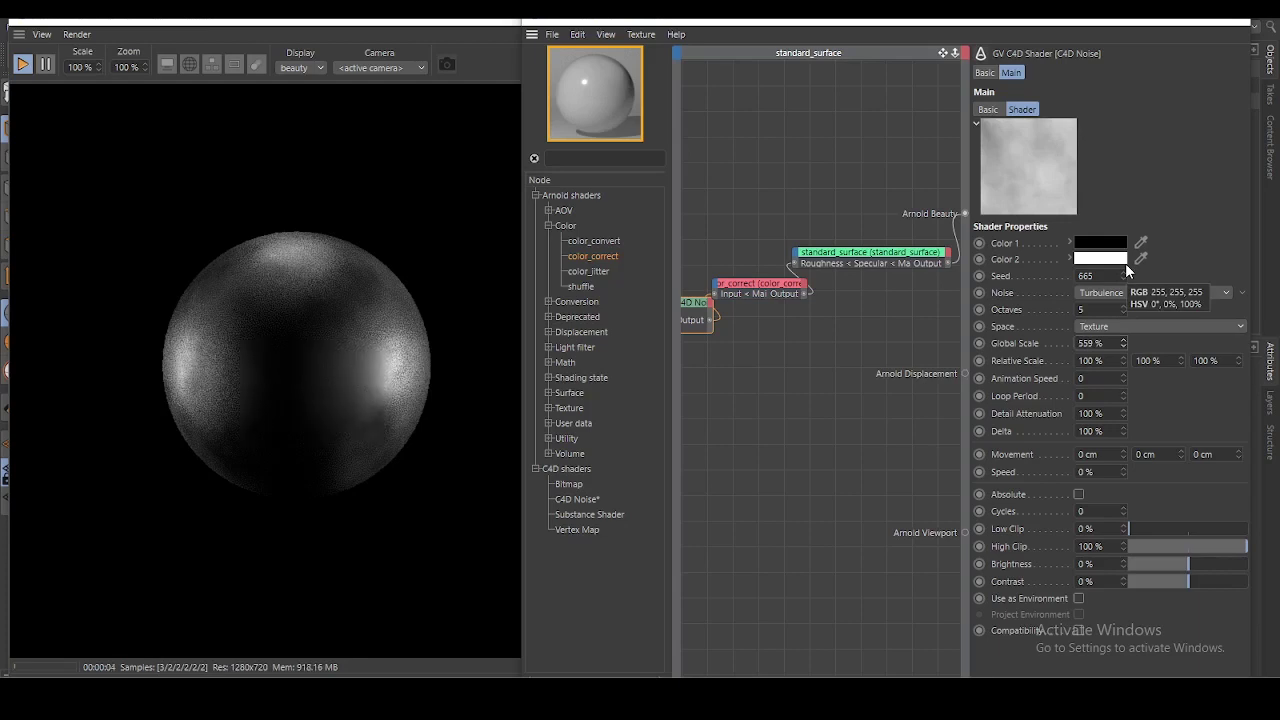
- Add a new C4D Noise node to the shader graph from the C4D shaders category
scroll(758, 333, "down", 1)
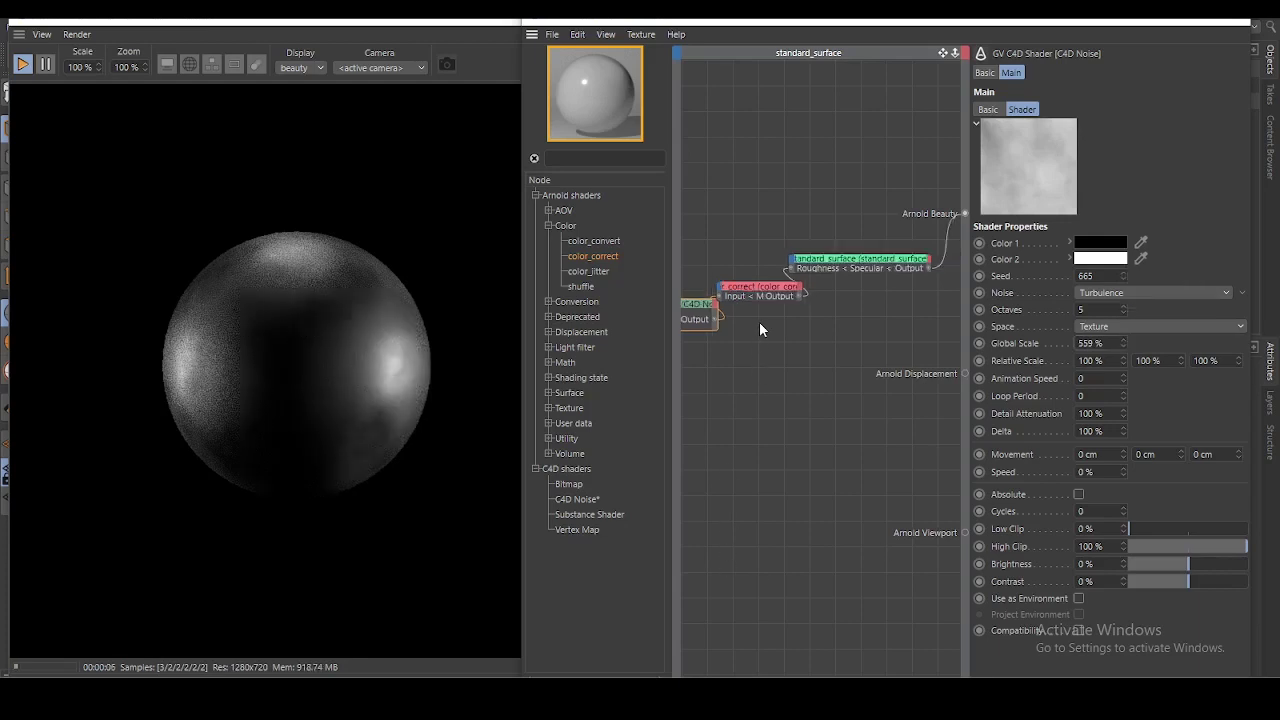
scroll(760, 329, "down", 1)
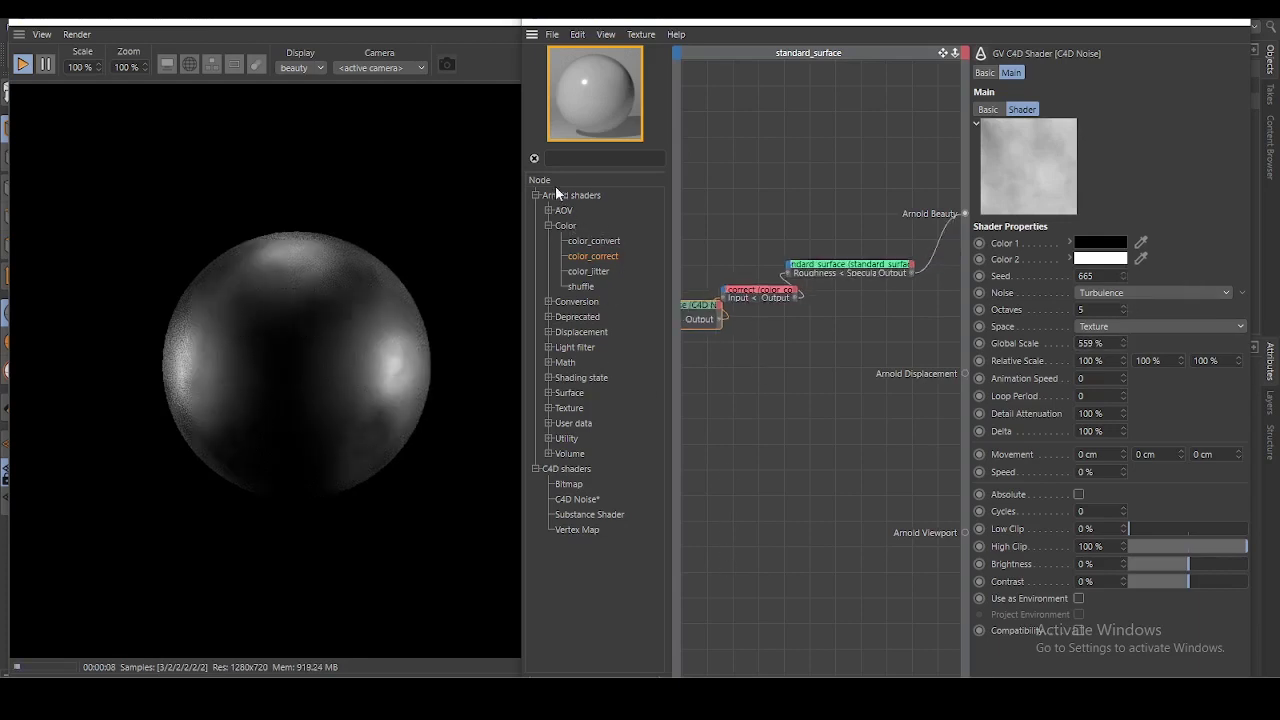
left_click(535, 158)
left_click(535, 409)
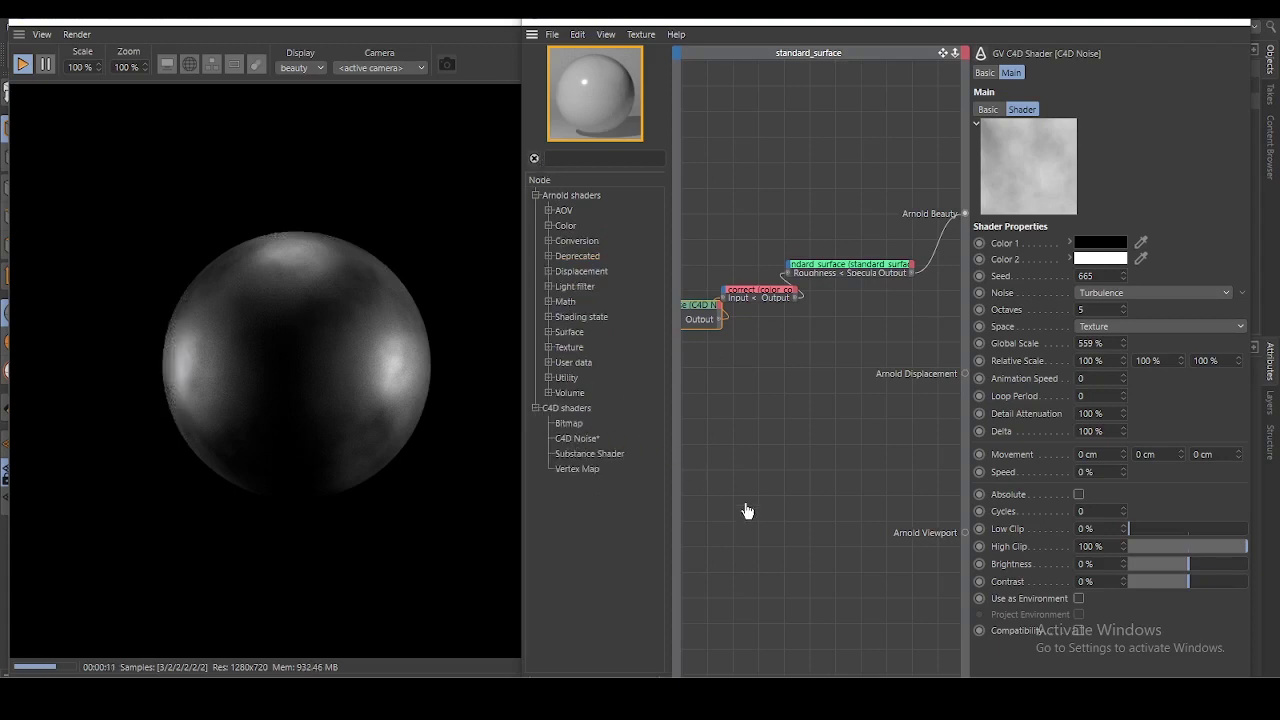
left_click_drag(747, 511, 745, 508)
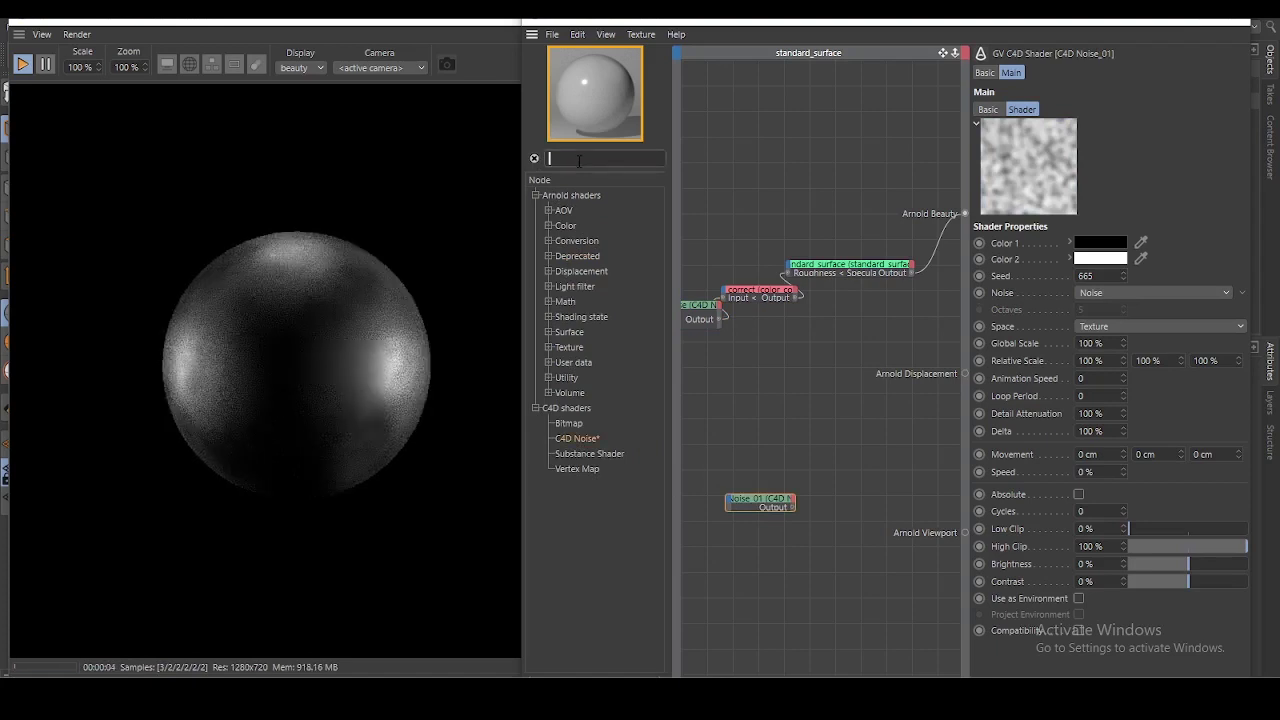
- Add a bump2d node and position the new noise node below it
type("b")
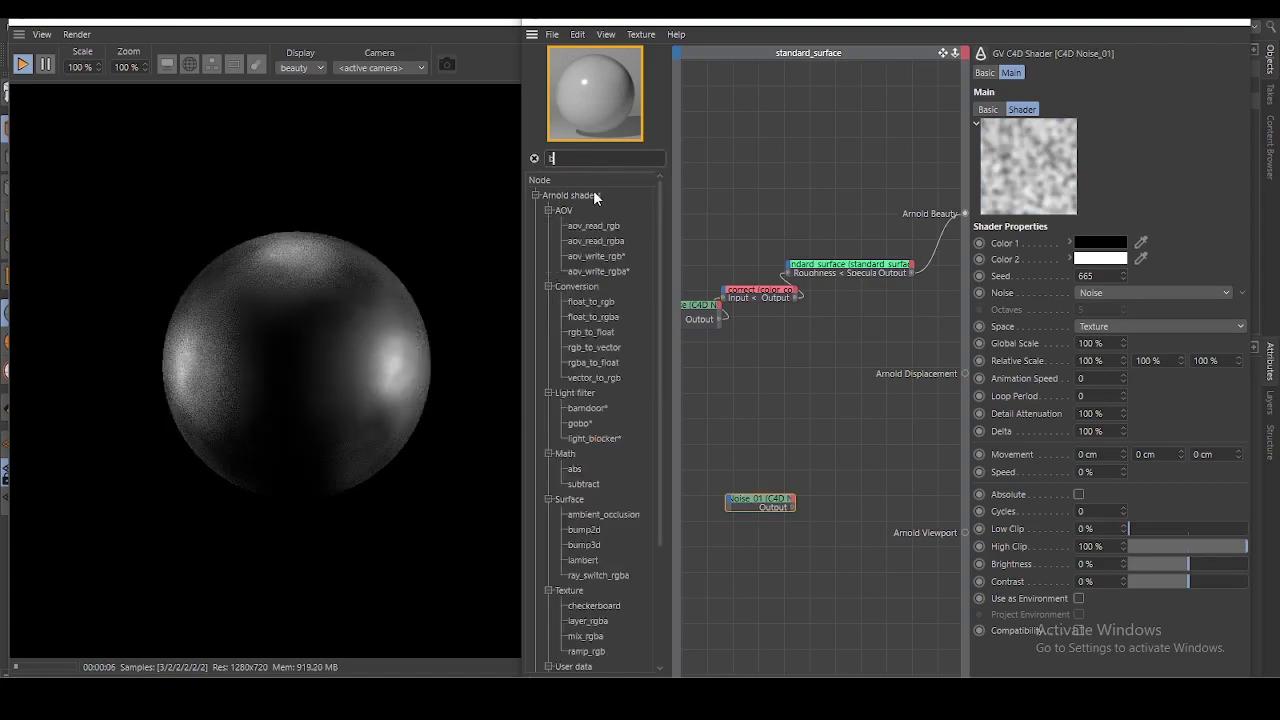
type("u")
left_click_drag(604, 232, 628, 237)
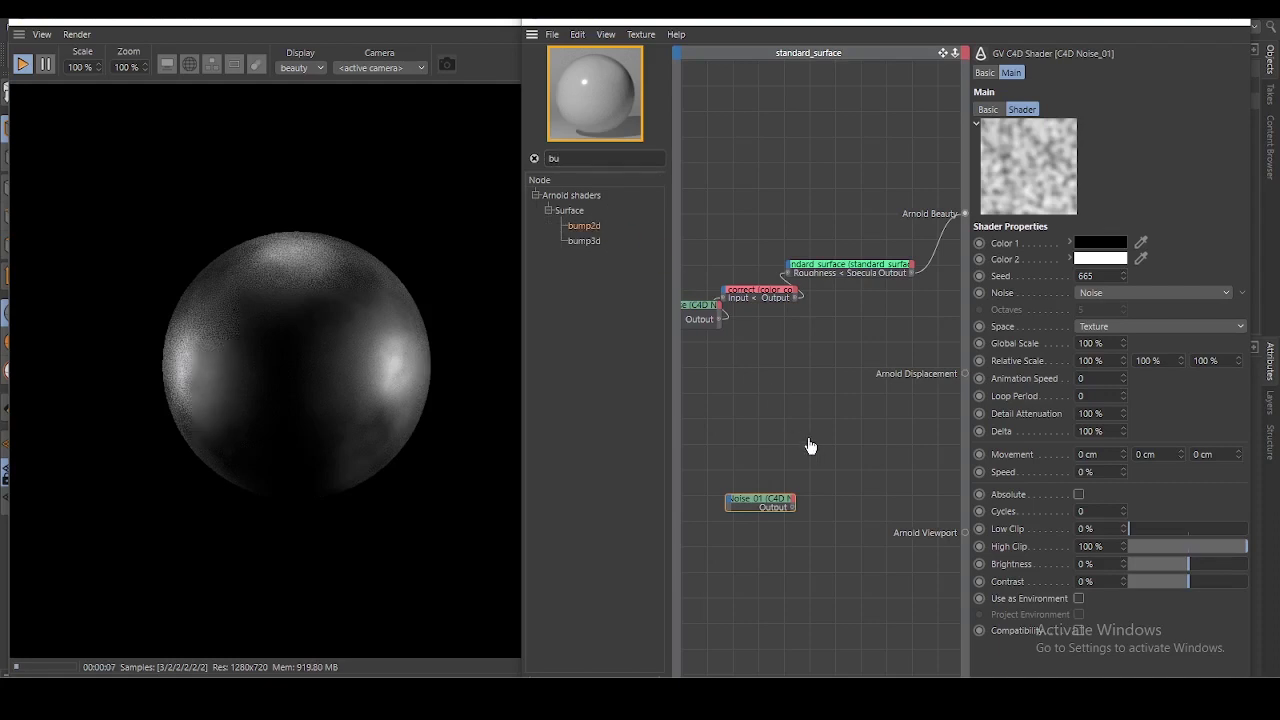
left_click_drag(810, 446, 810, 447)
scroll(776, 516, "up", 2)
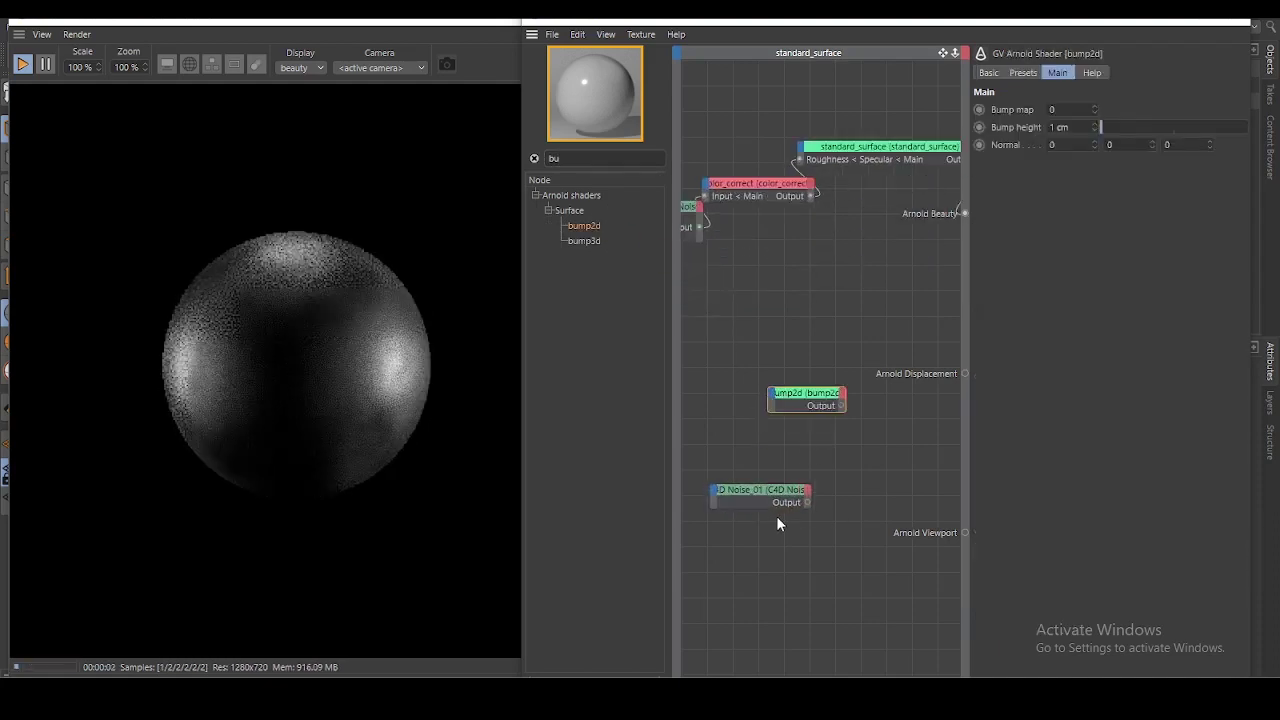
mouse_move(806, 414)
left_mouse_down()
mouse_move(785, 424)
mouse_move(737, 405)
mouse_move(812, 397)
left_mouse_up()
left_click_drag(775, 497, 747, 473)
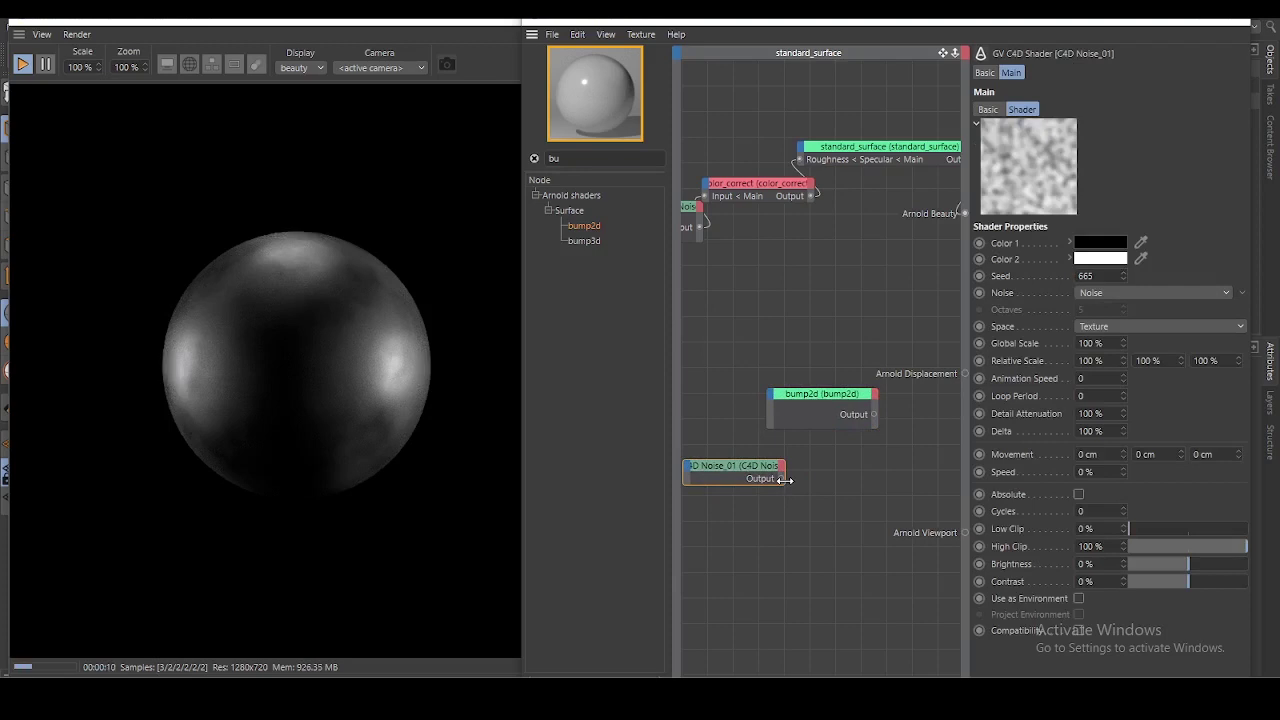
- Wire the noise into bump2d's Bump map and bump2d into standard_surface Normal
left_click(771, 397)
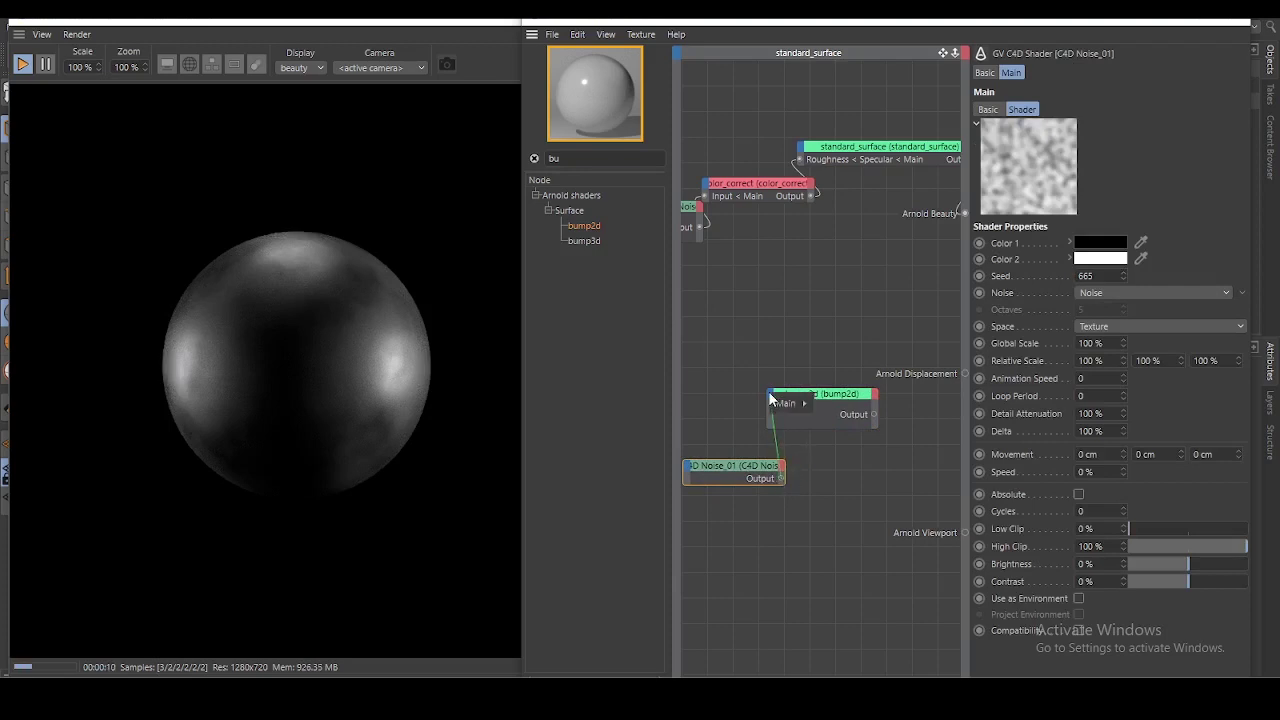
left_click(834, 403)
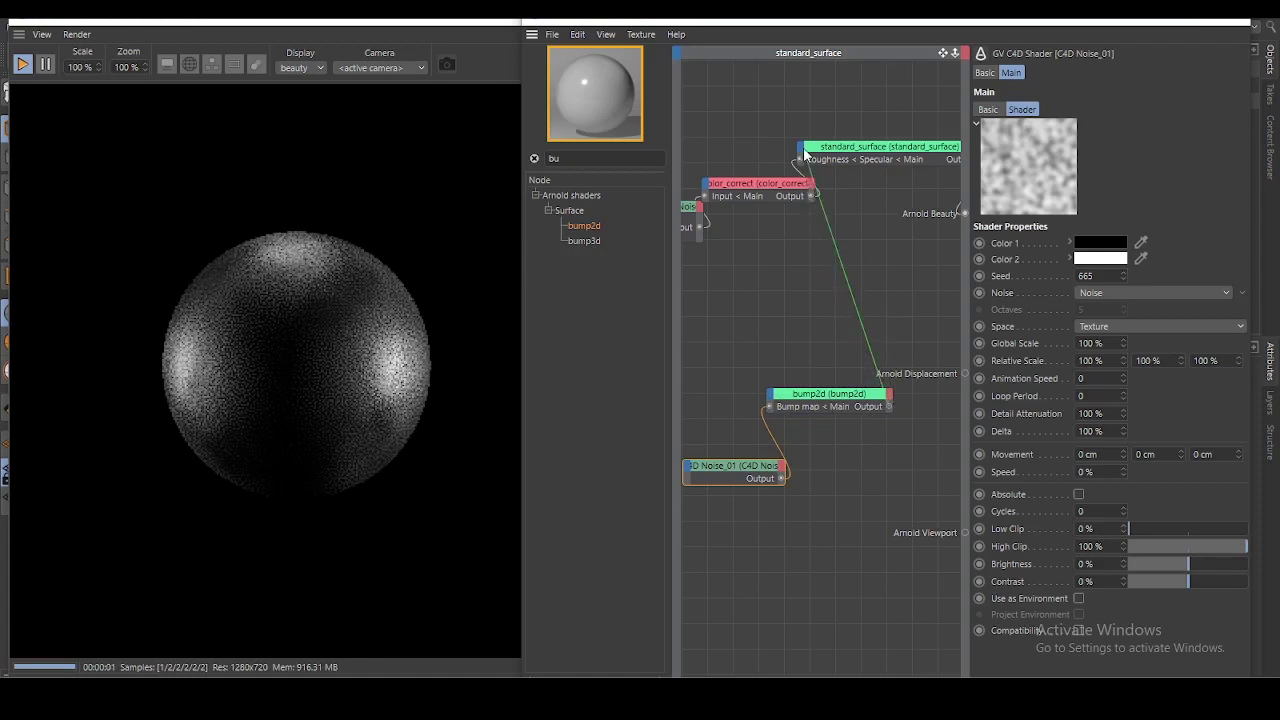
left_click_drag(902, 373, 806, 153)
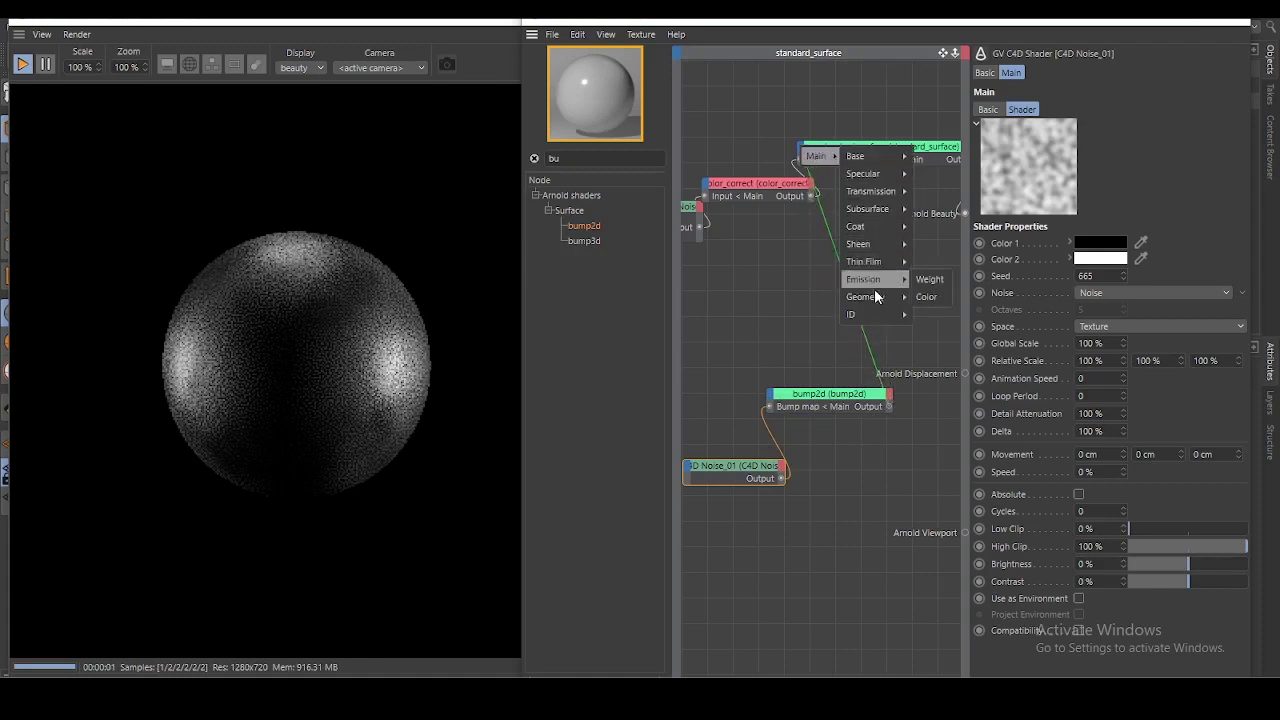
mouse_move(866, 297)
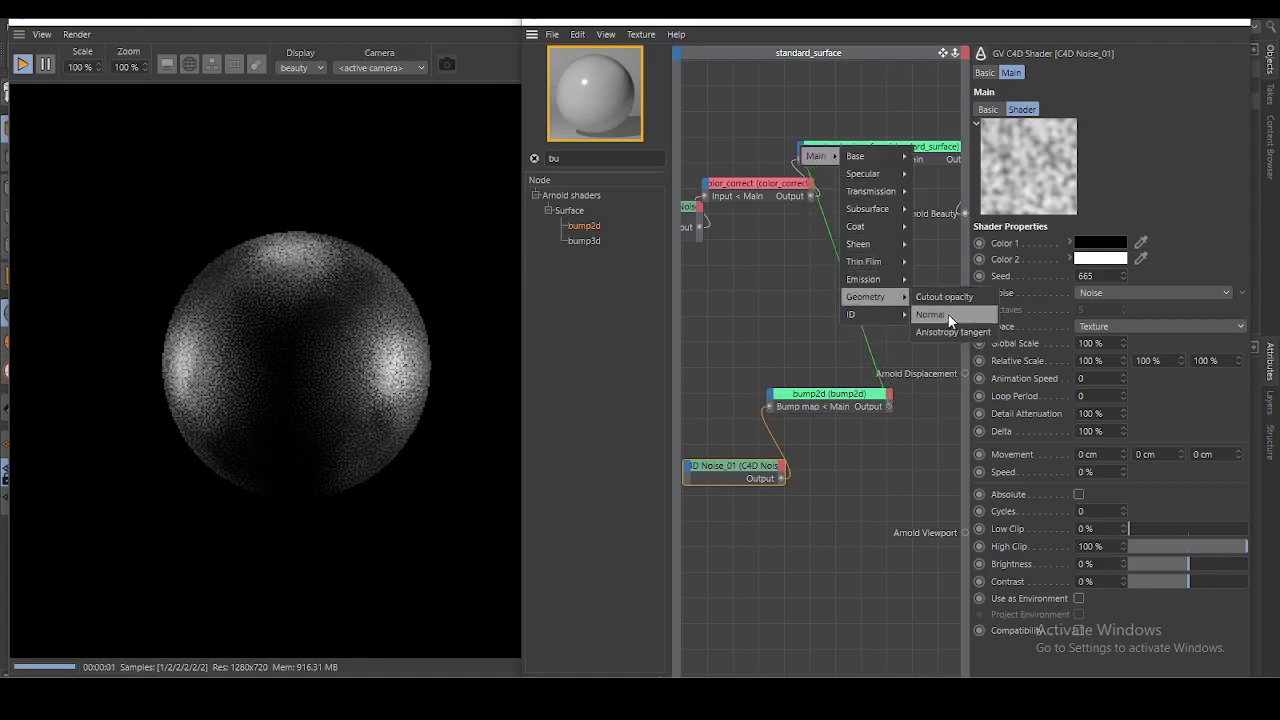
left_click(940, 314)
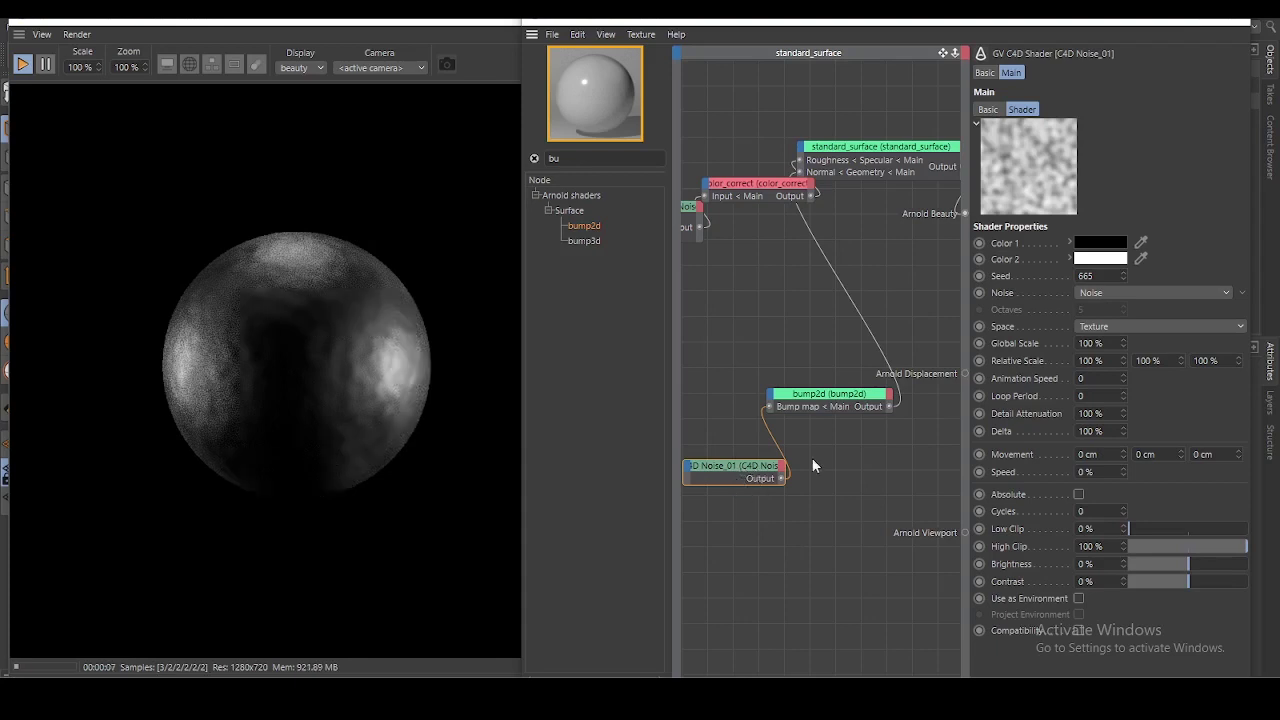
- Try the Ober, Pezo and Poxo noise patterns, keeping noise space on Texture
left_click(1124, 295)
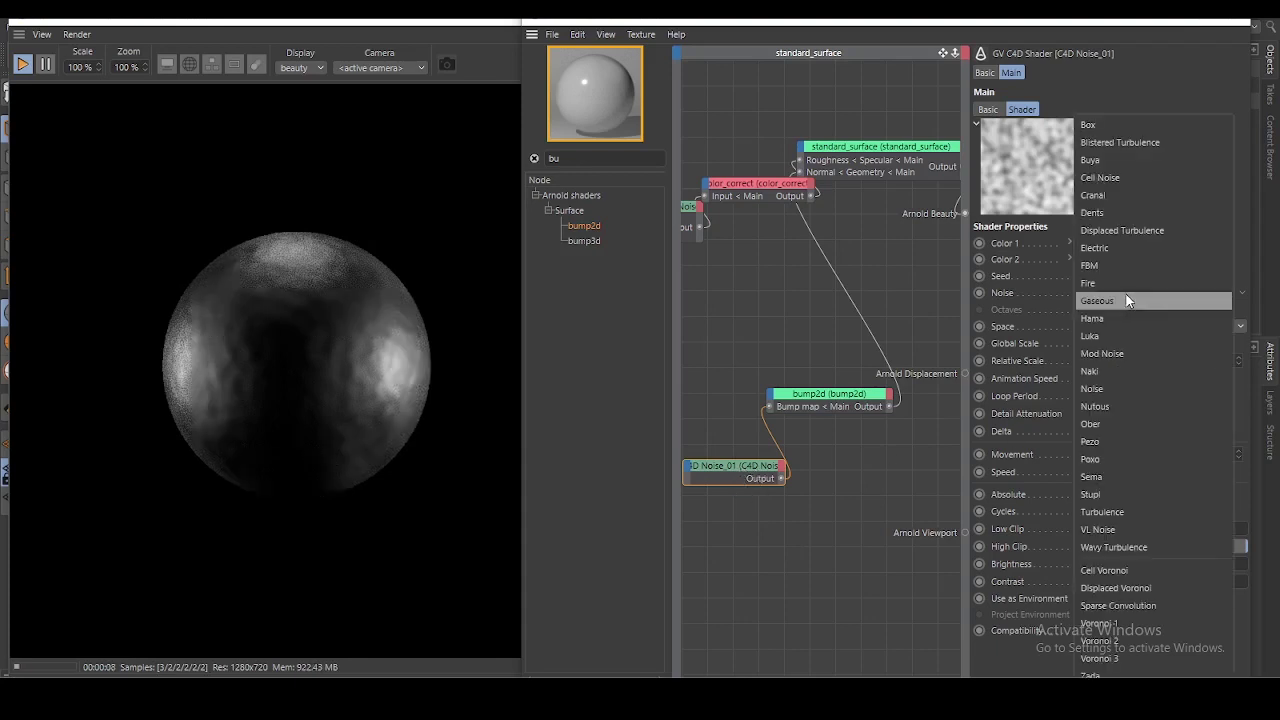
left_click(1110, 428)
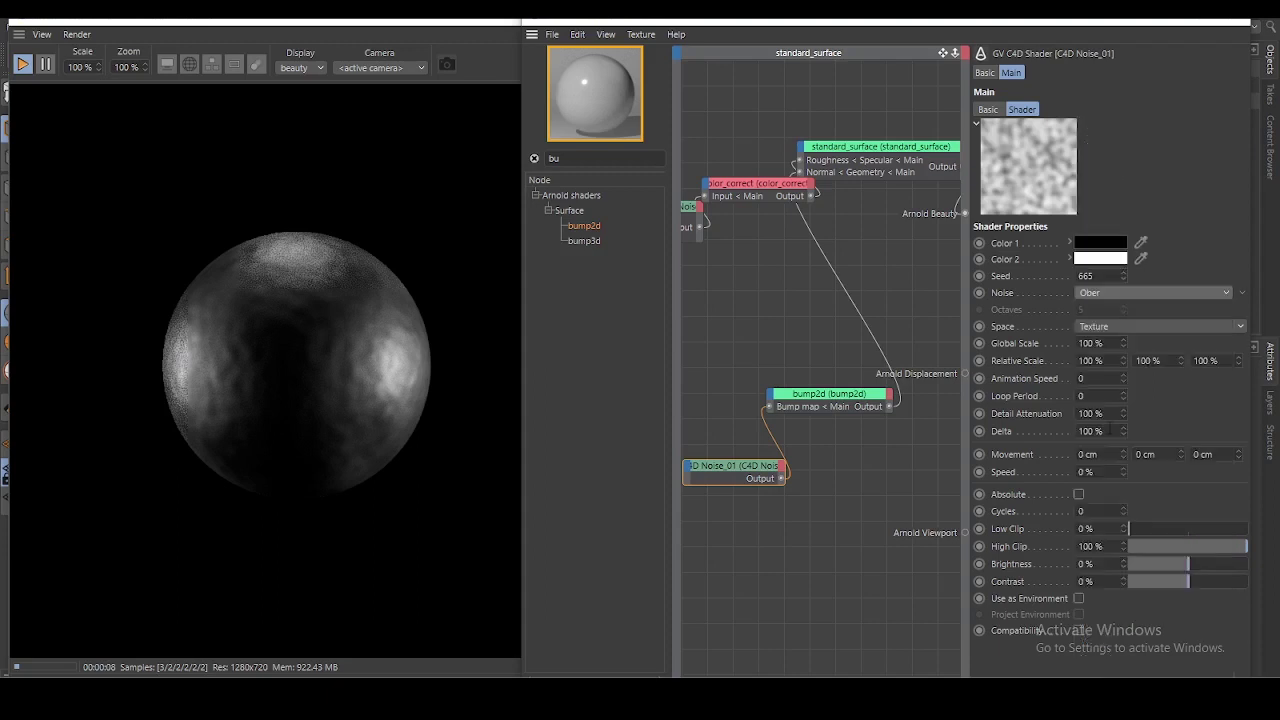
left_click(1118, 325)
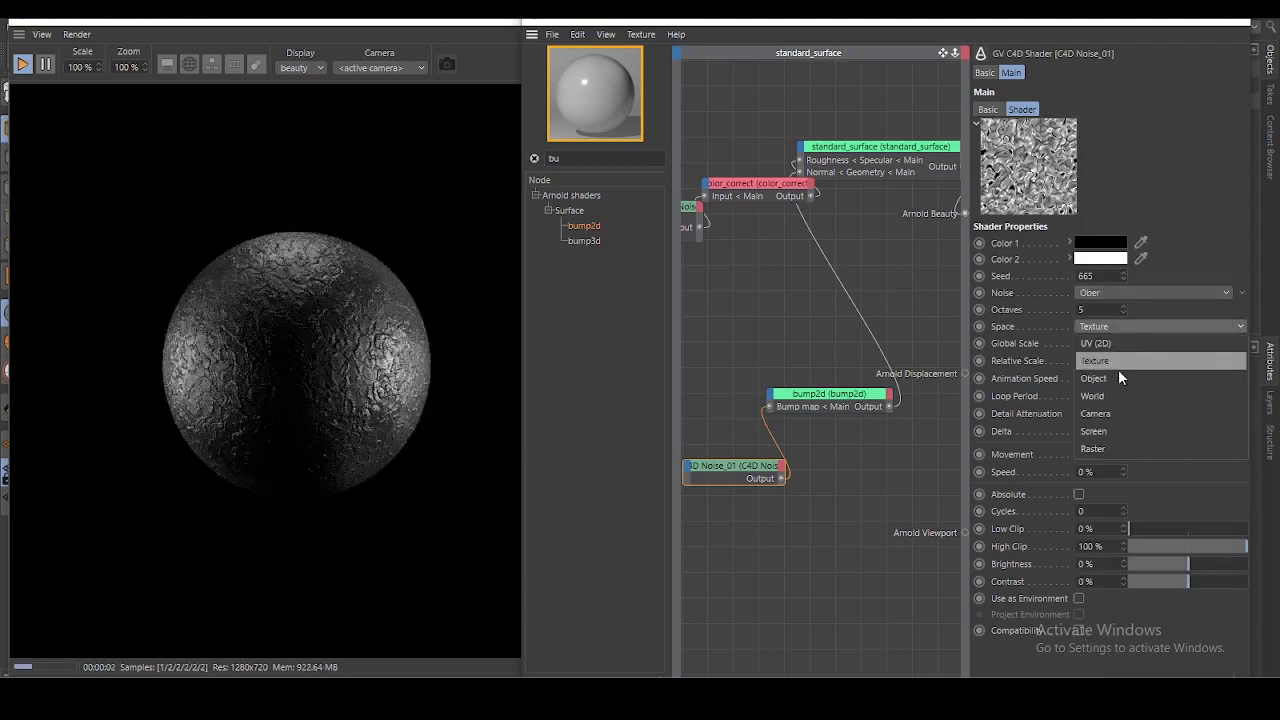
left_click(1118, 326)
left_click(1117, 292)
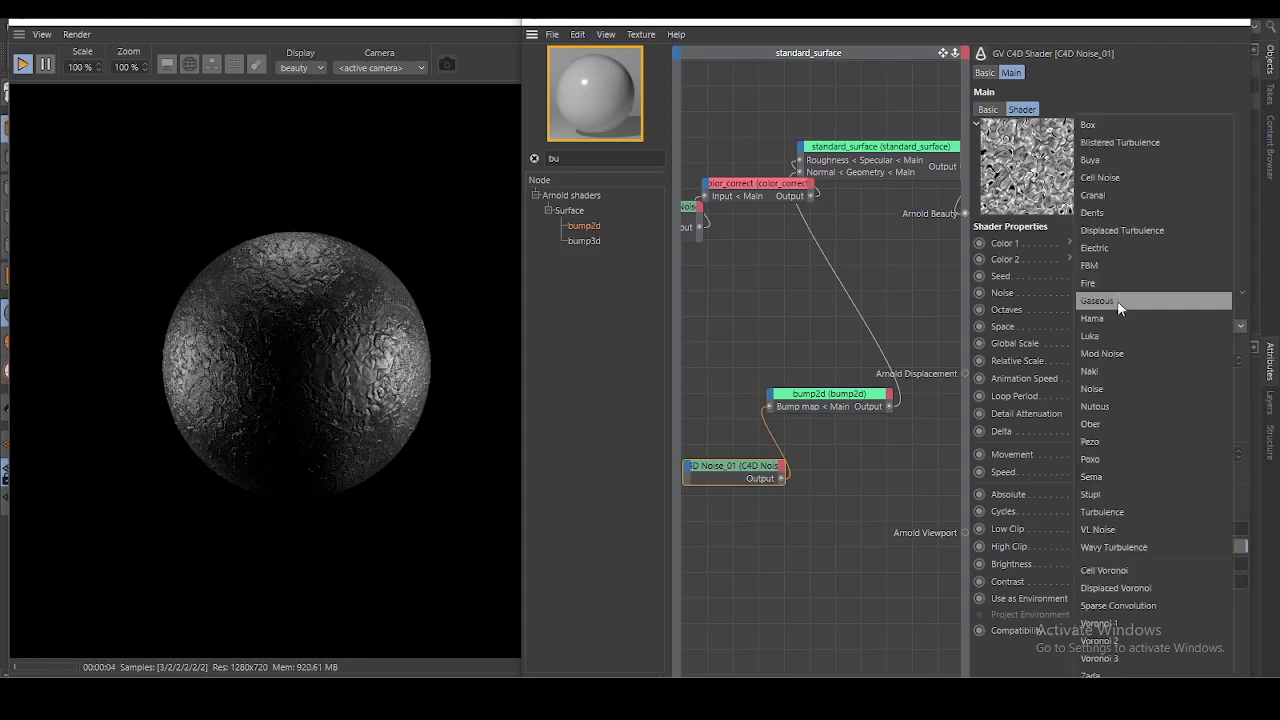
left_click(1104, 442)
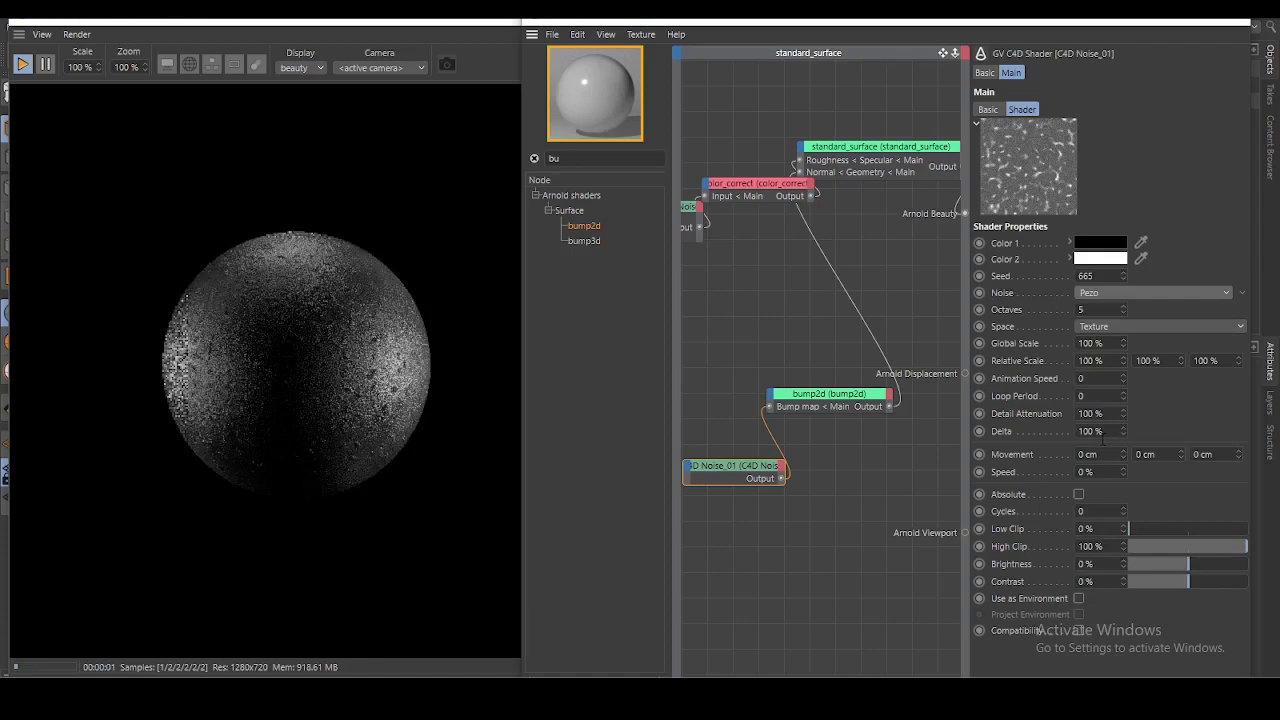
left_click(1095, 327)
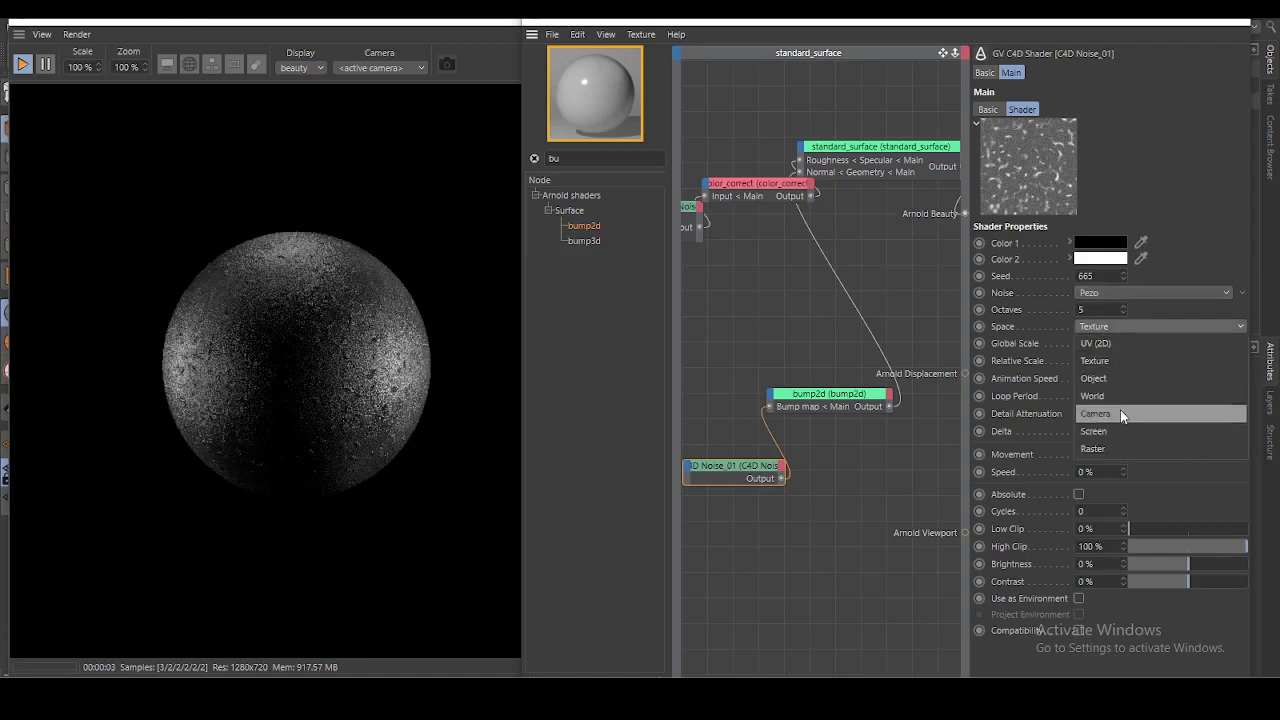
left_click(1120, 358)
left_click(1121, 292)
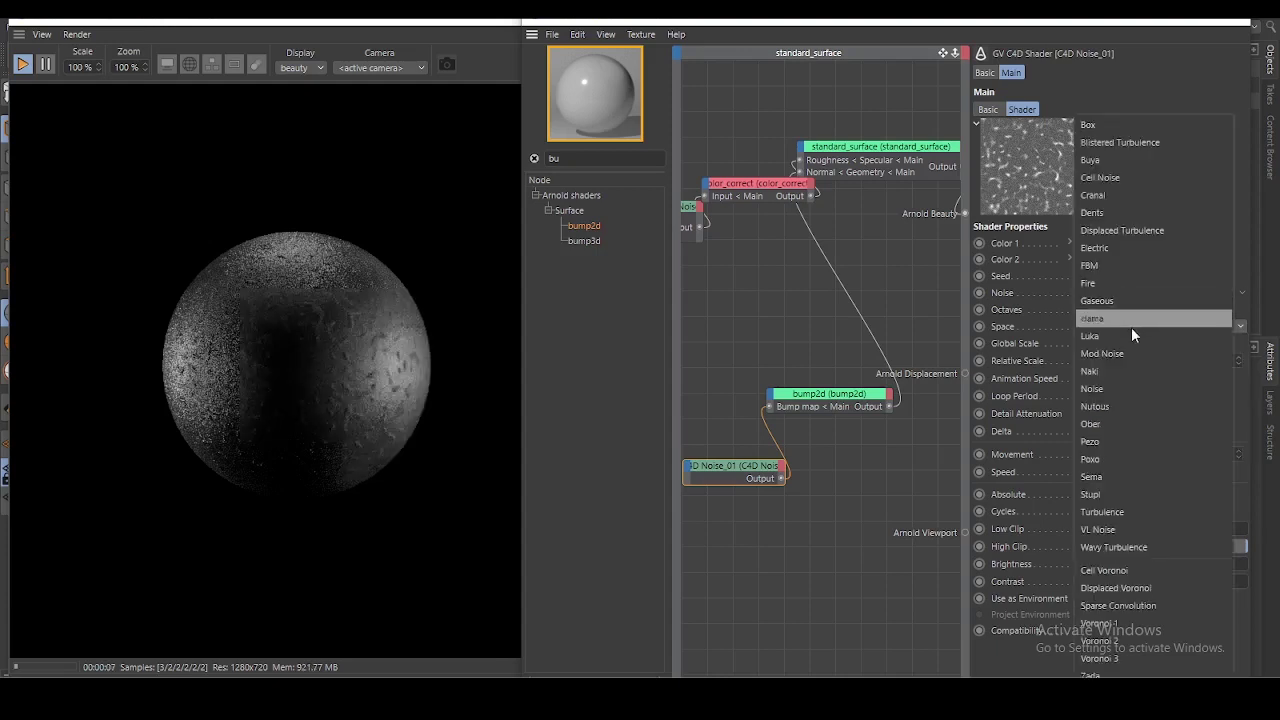
left_click(1125, 459)
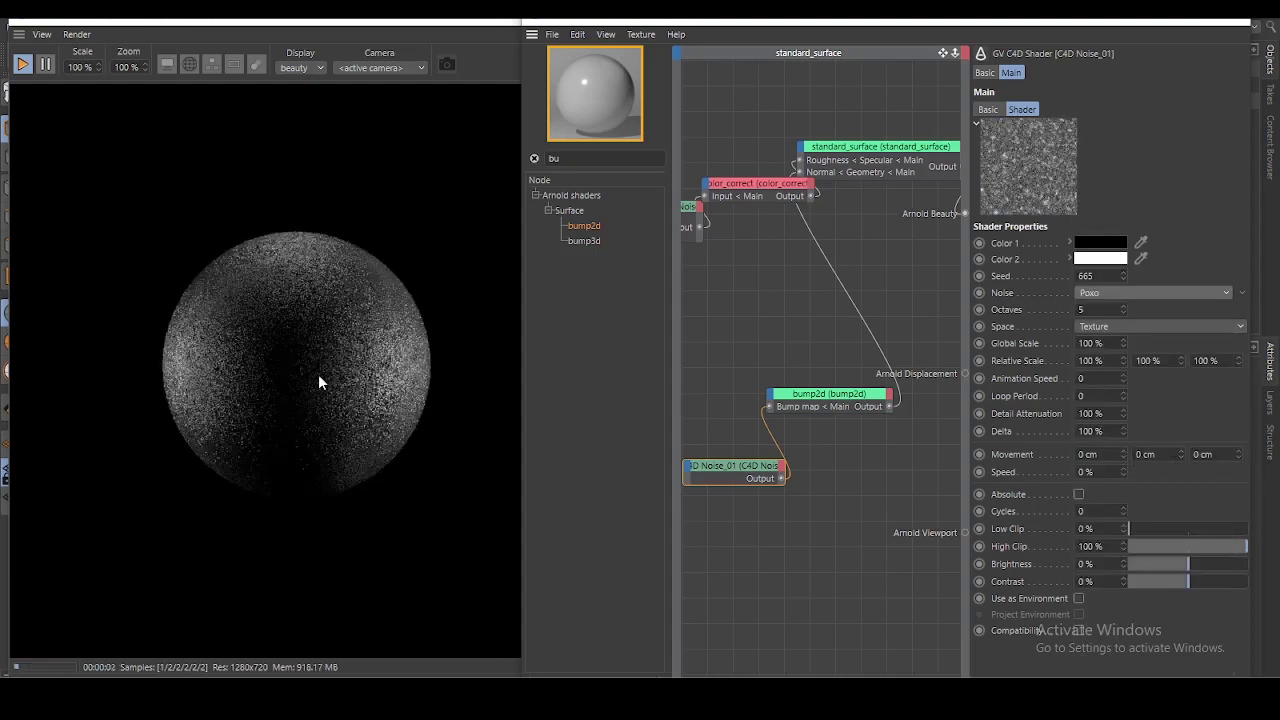
scroll(317, 373, "up", 1)
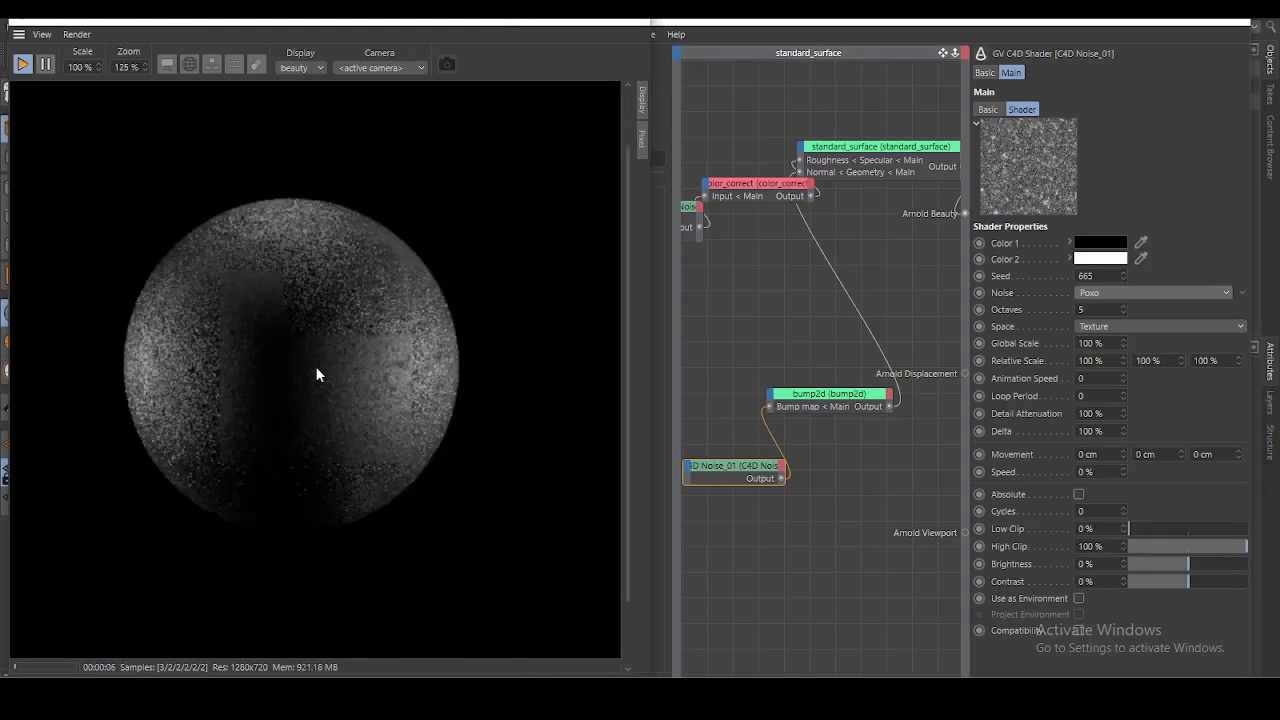
scroll(315, 366, "down", 1)
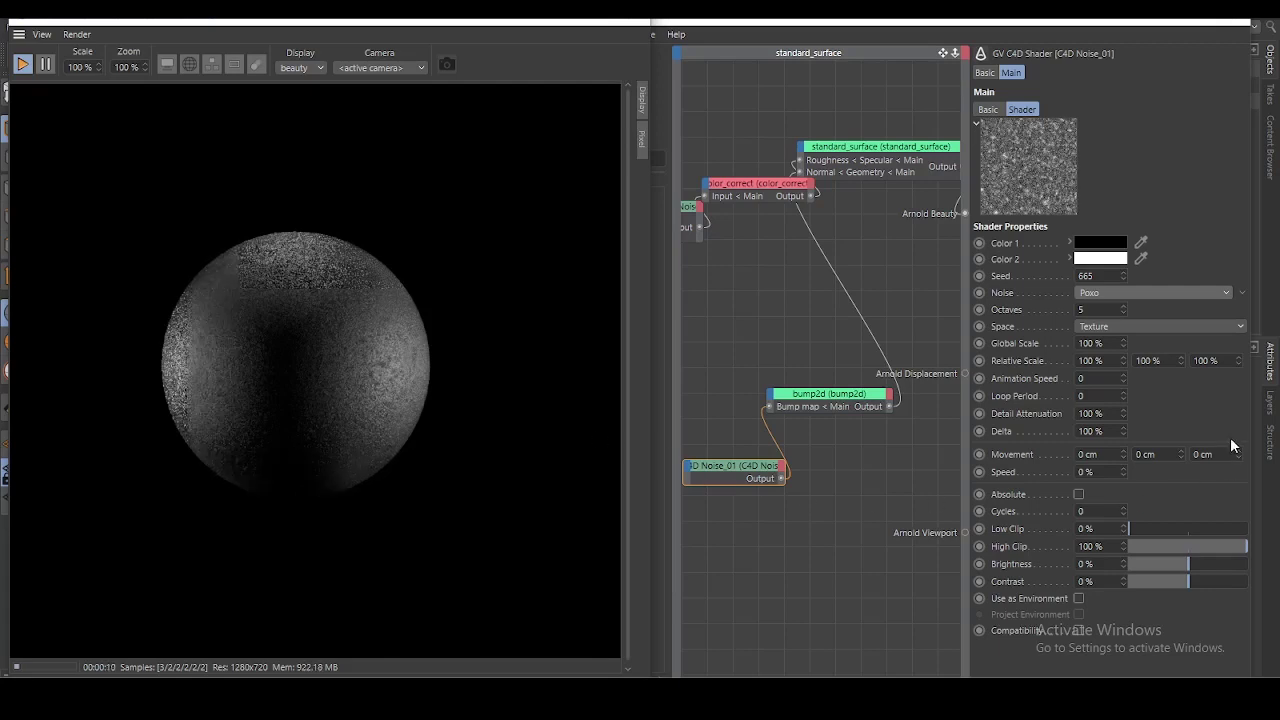
- Revisit Pezo, try Sema, and settle on the Stupl noise pattern
left_click(1140, 292)
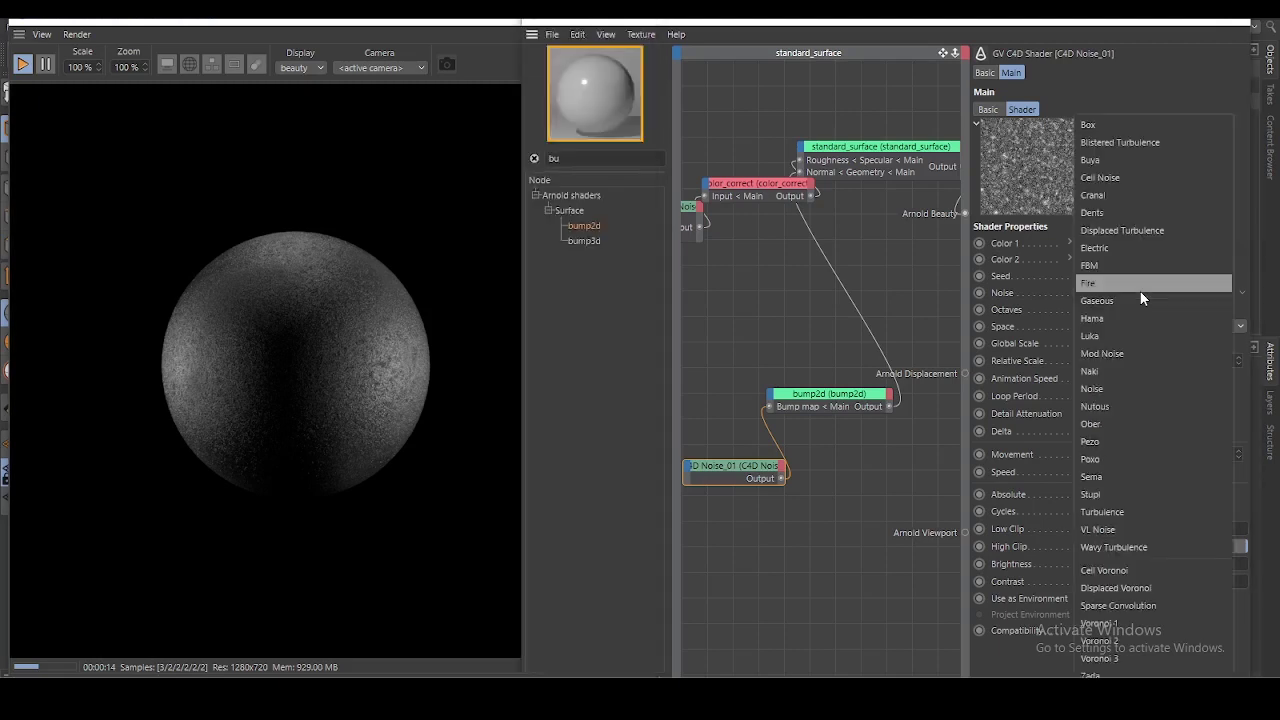
left_click(1127, 449)
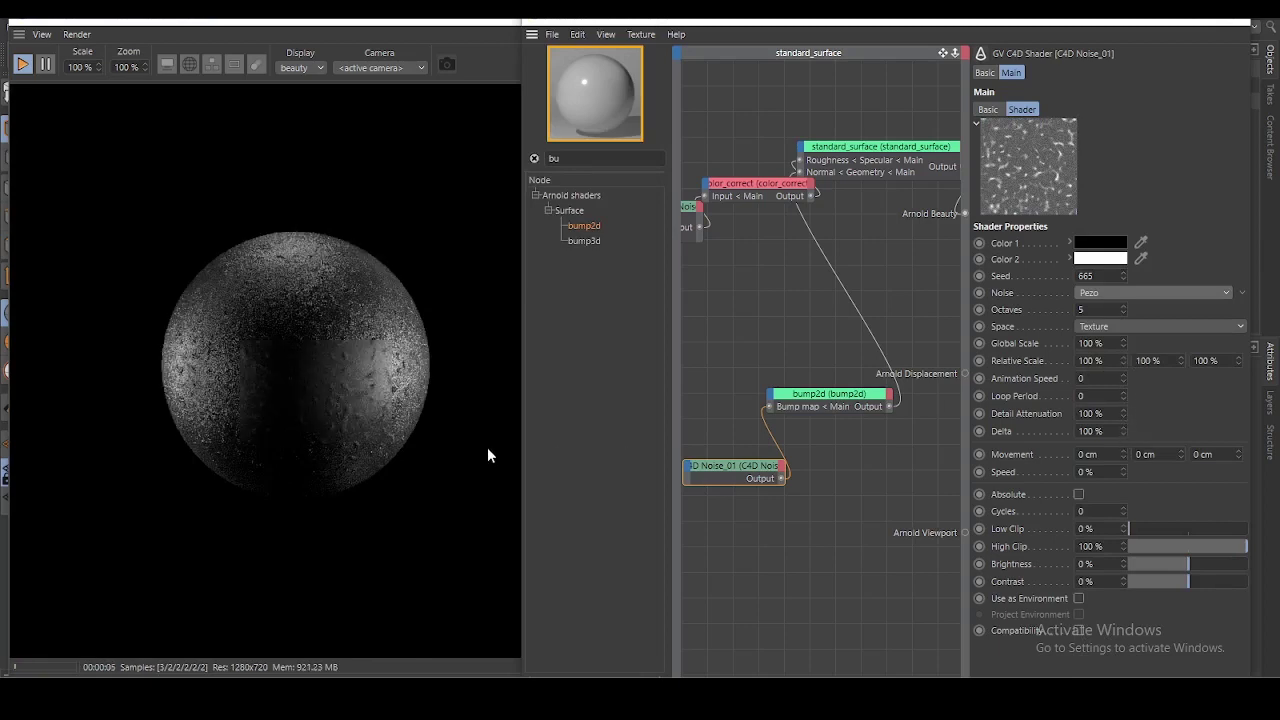
left_click(1165, 293)
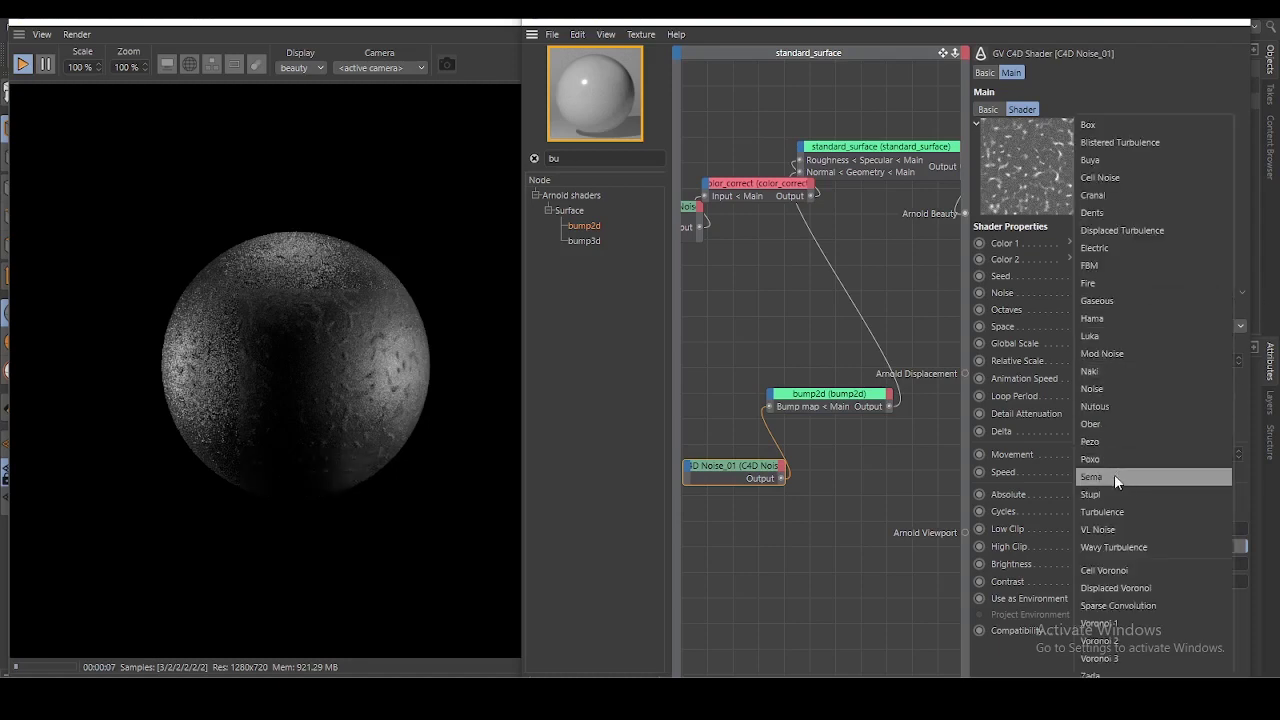
left_click(1114, 474)
left_click(1148, 295)
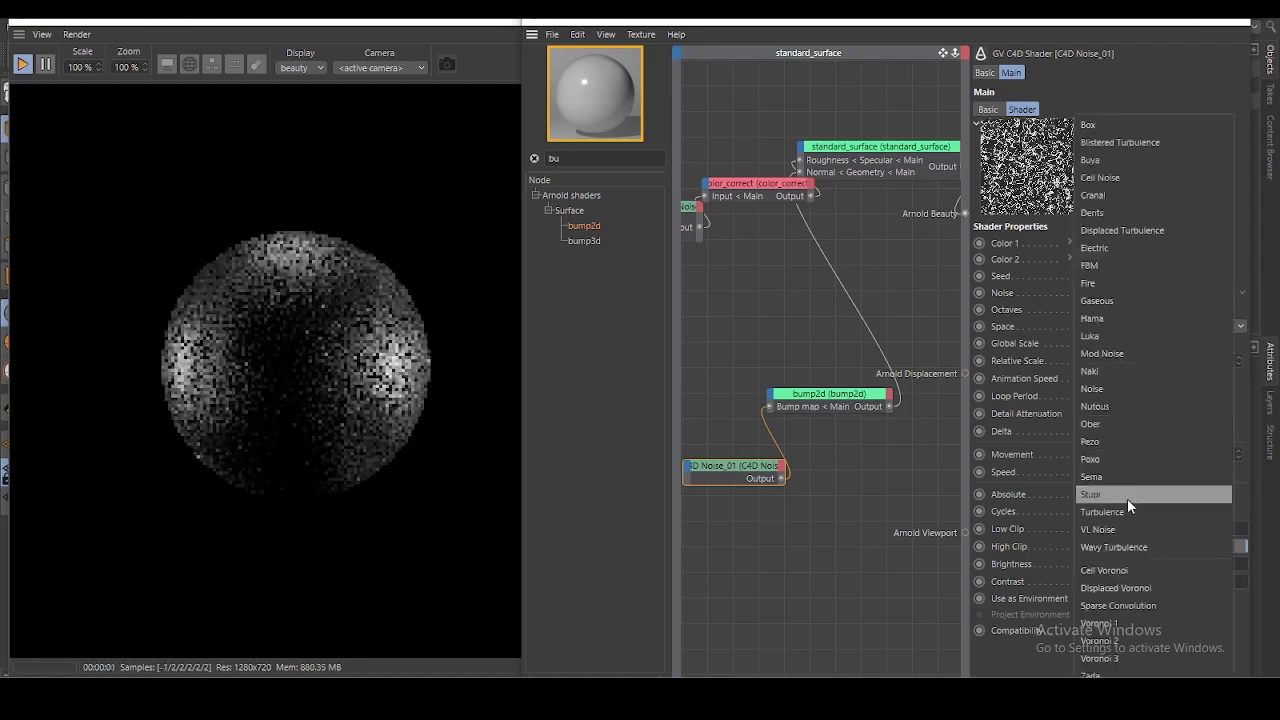
left_click(1116, 492)
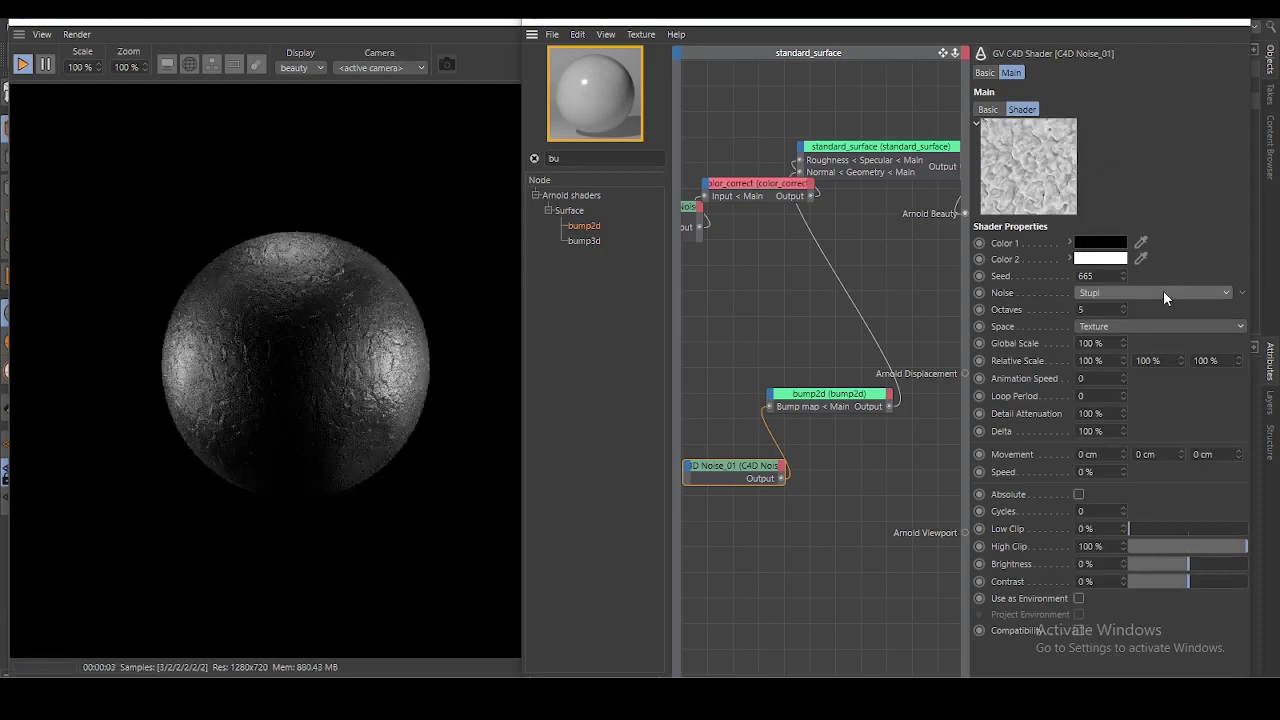
- Set the noise's Global Scale to 209% and bump2d's Bump height to -1 cm
left_click_drag(1126, 342, 1132, 276)
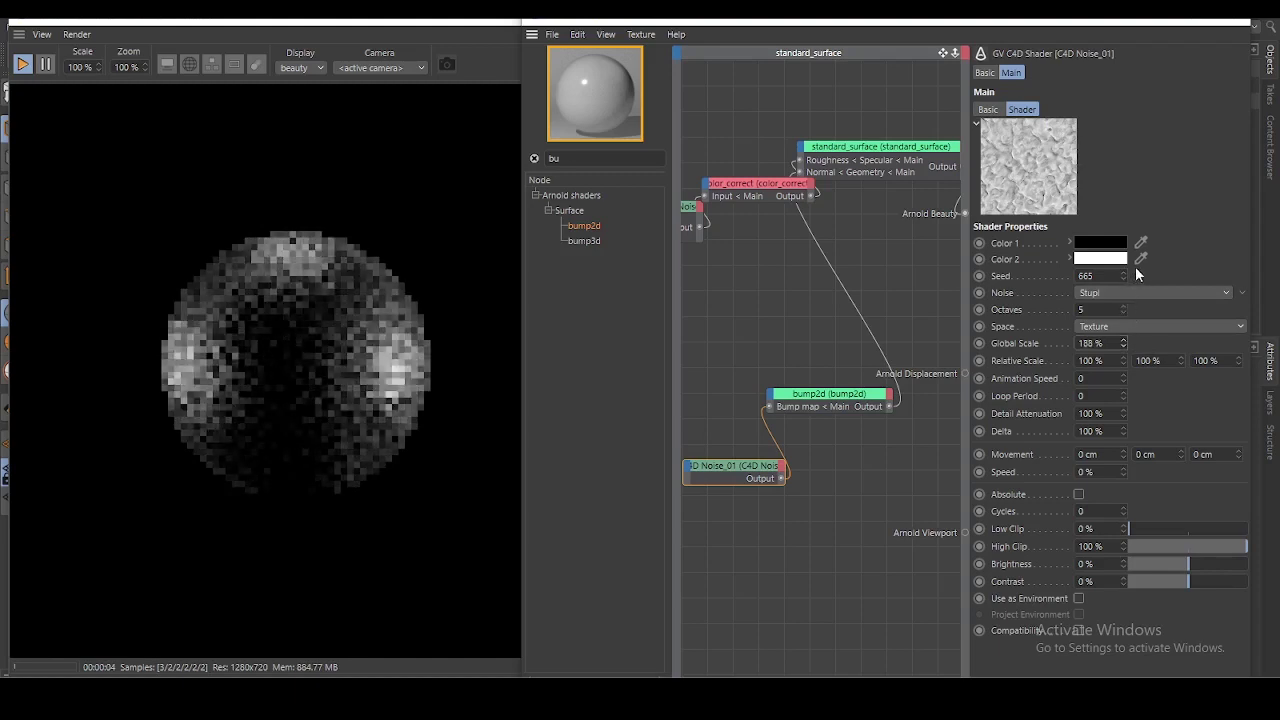
left_click_drag(1132, 276, 1135, 331)
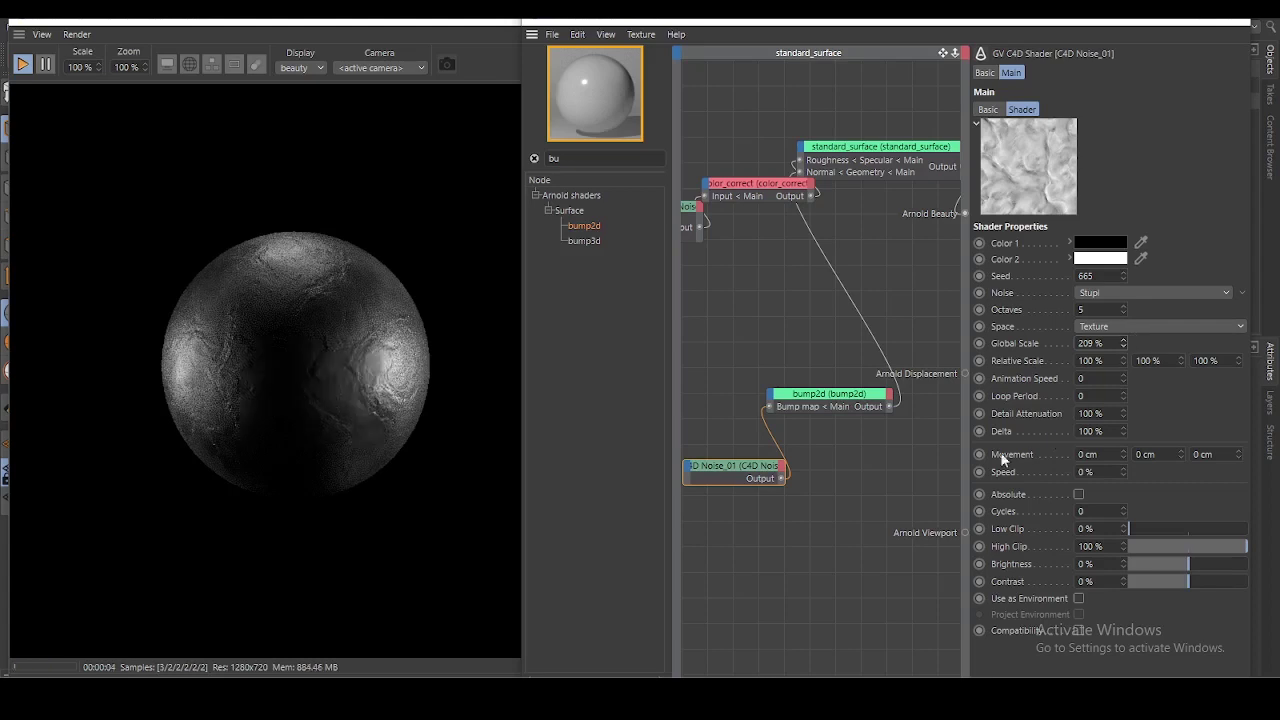
left_click(829, 396)
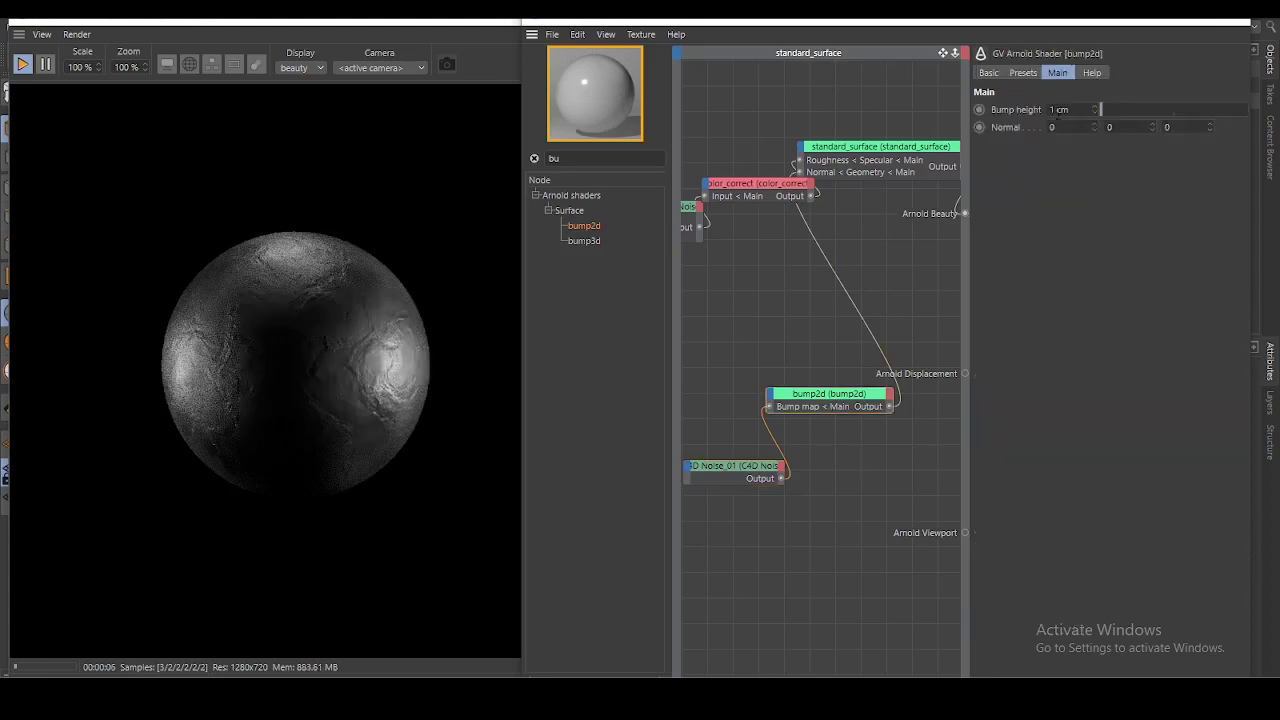
type("-1")
key("Return")
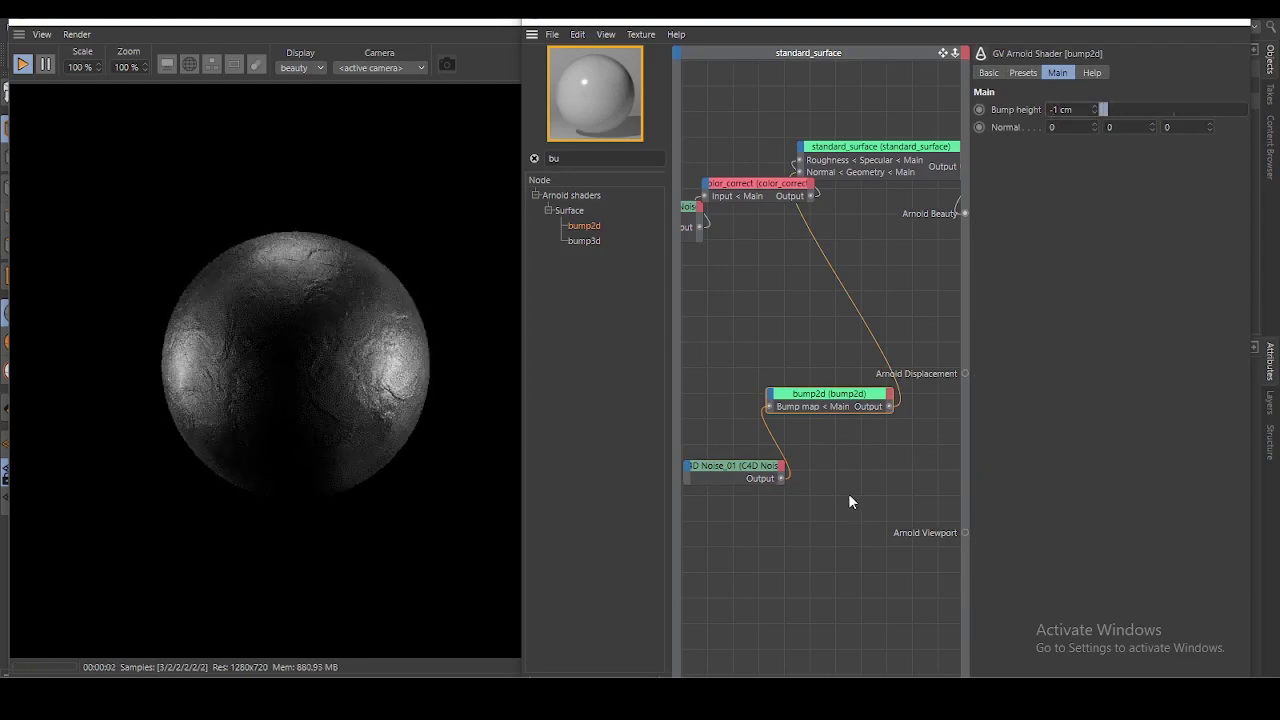
left_click(757, 470)
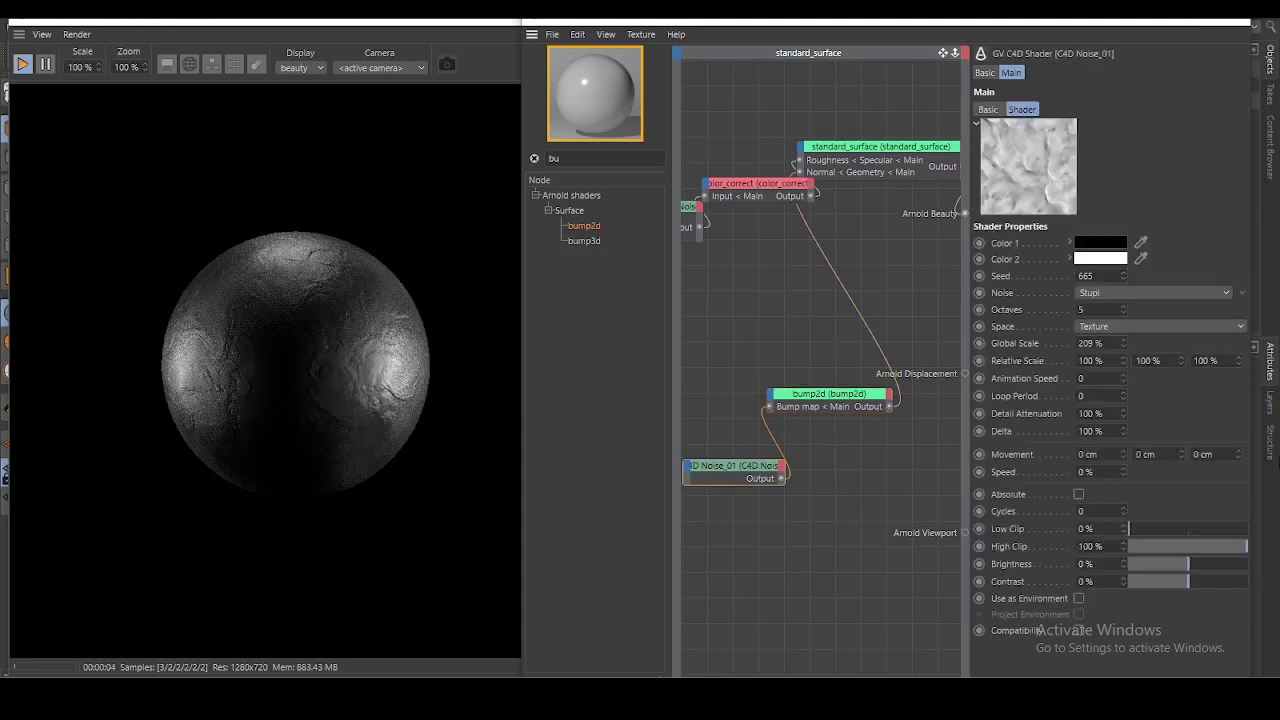
- Raise the bump noise's Low Clip to 35%
left_click_drag(1146, 534, 1158, 533)
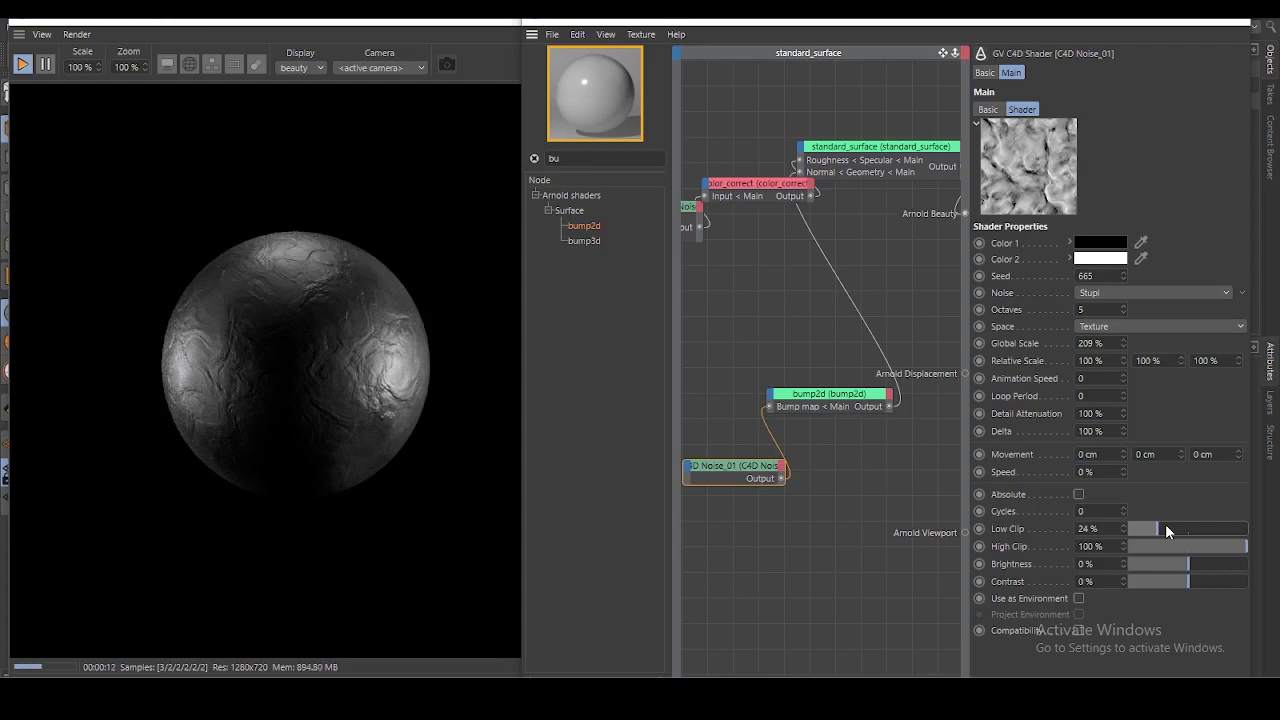
left_click(1166, 526)
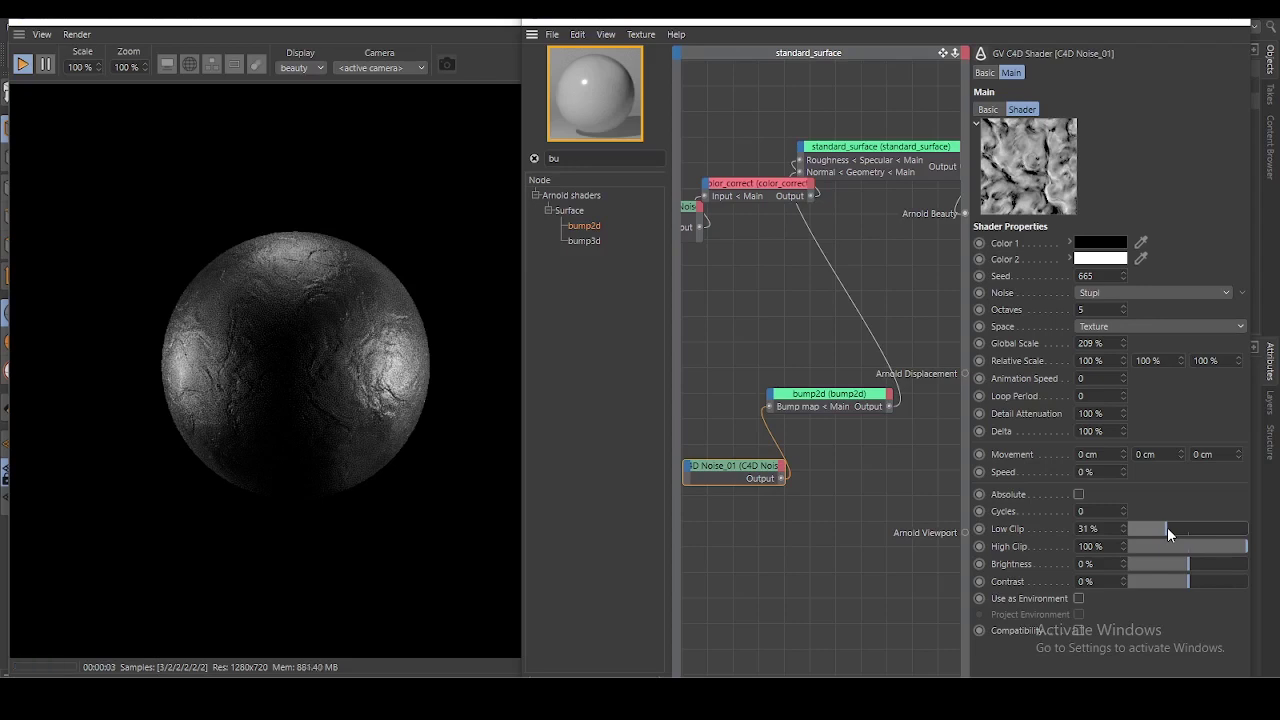
left_click(1170, 525)
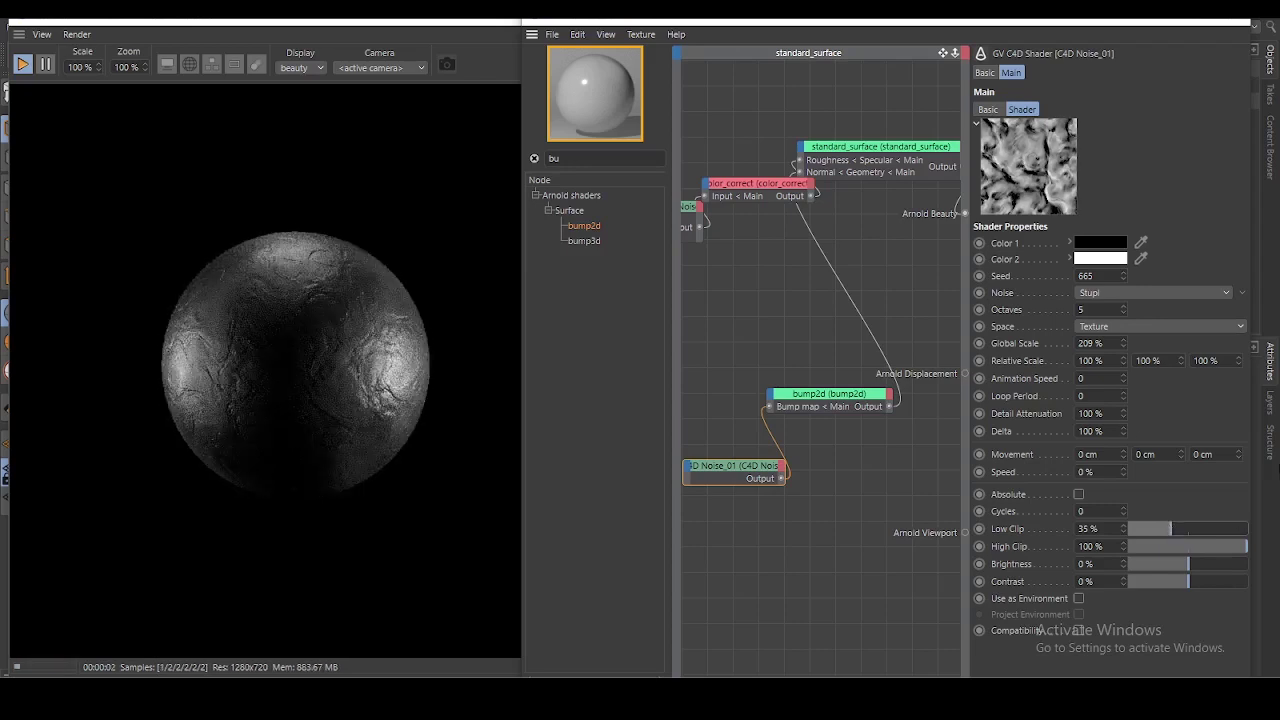
- Zoom out the node editor and tuck the bump2d and noise nodes closer together
scroll(836, 469, "down", 3)
left_click_drag(828, 425, 812, 365)
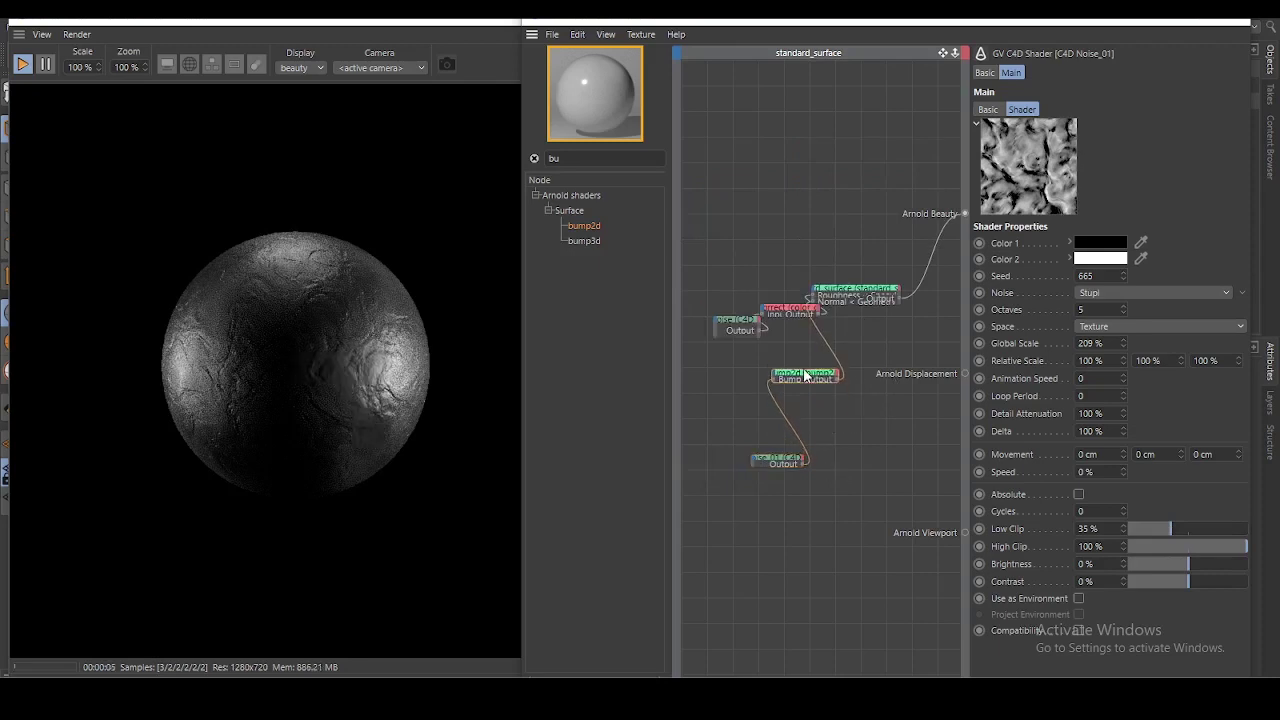
left_click_drag(778, 460, 740, 389)
- Nudge the noise and bump2d nodes into place and select the noise node
left_click_drag(812, 363, 819, 368)
left_click(742, 439)
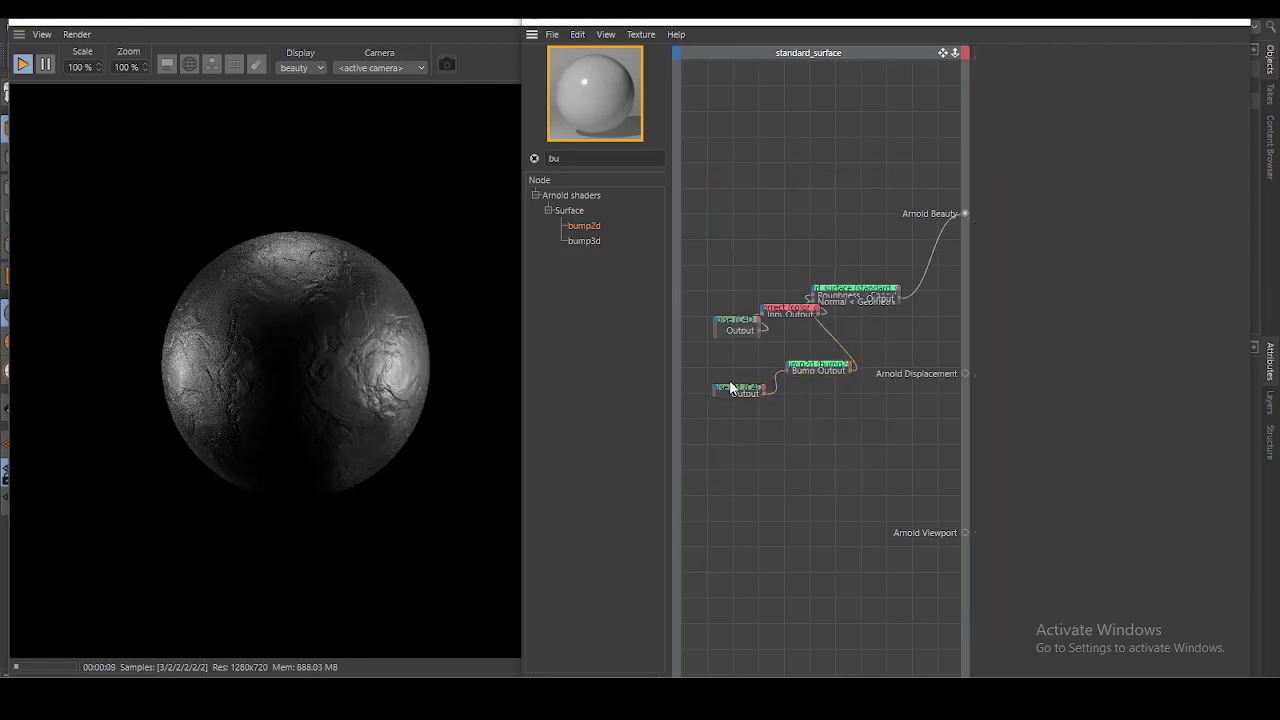
left_click(734, 390)
right_click(734, 390)
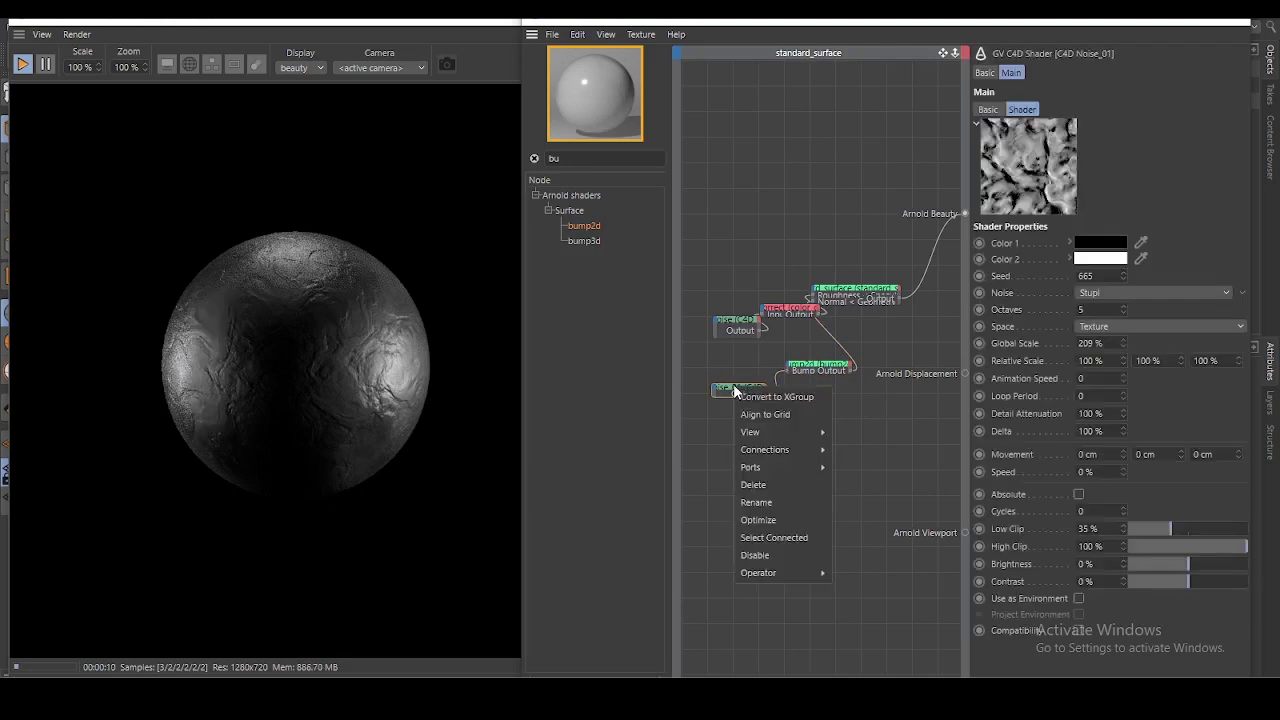
mouse_move(752, 467)
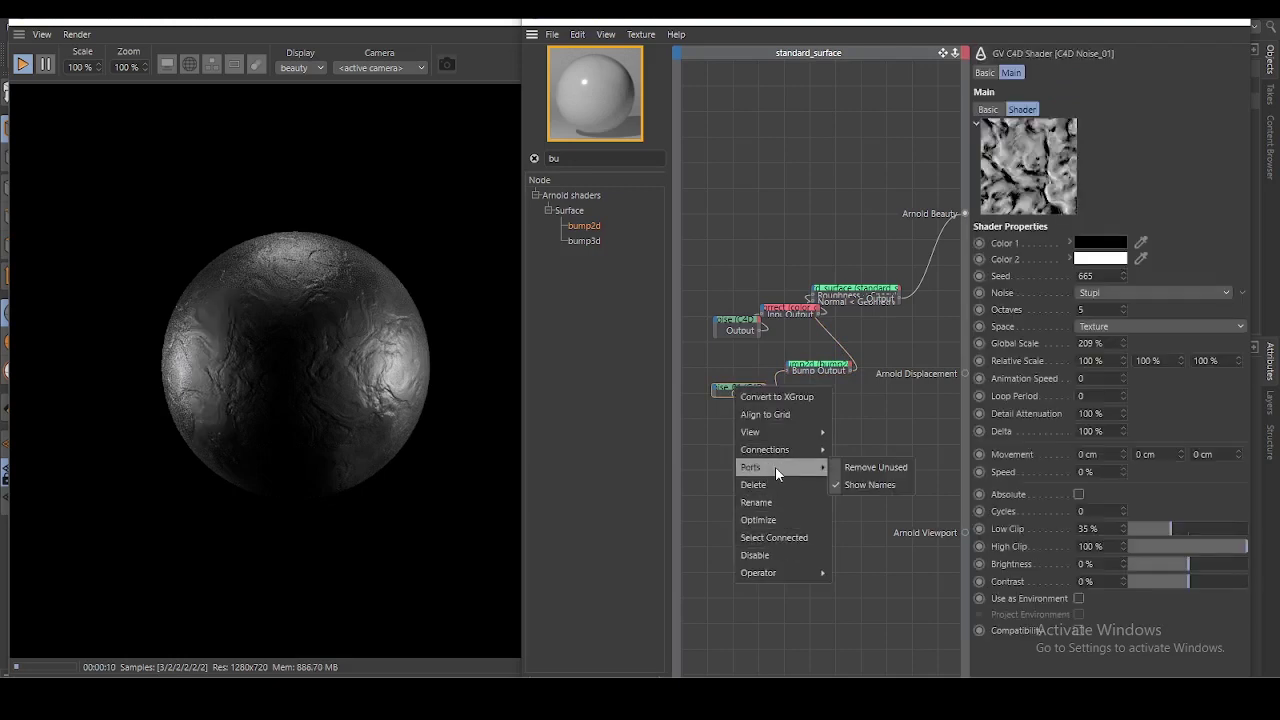
left_click(857, 409)
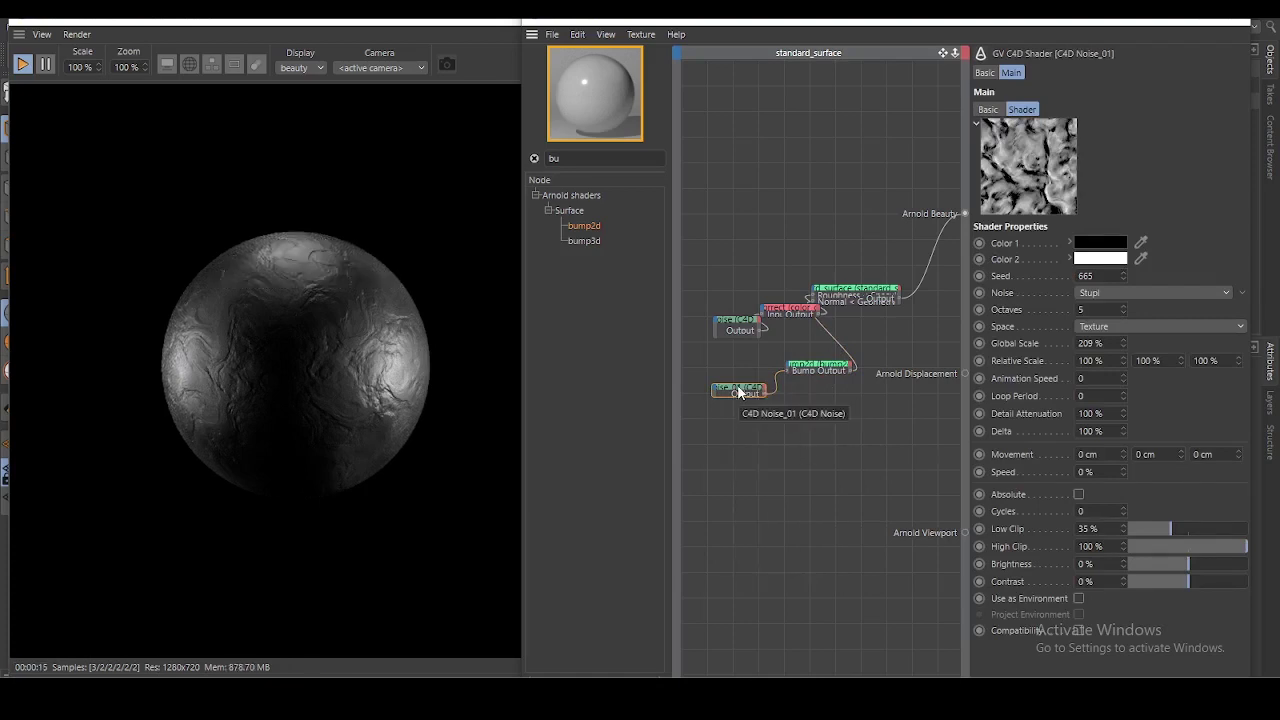
- Duplicate the C4D Noise_01 node just below the original, leaving the copy unconnected
left_click_drag(739, 391, 738, 432, "ctrl")
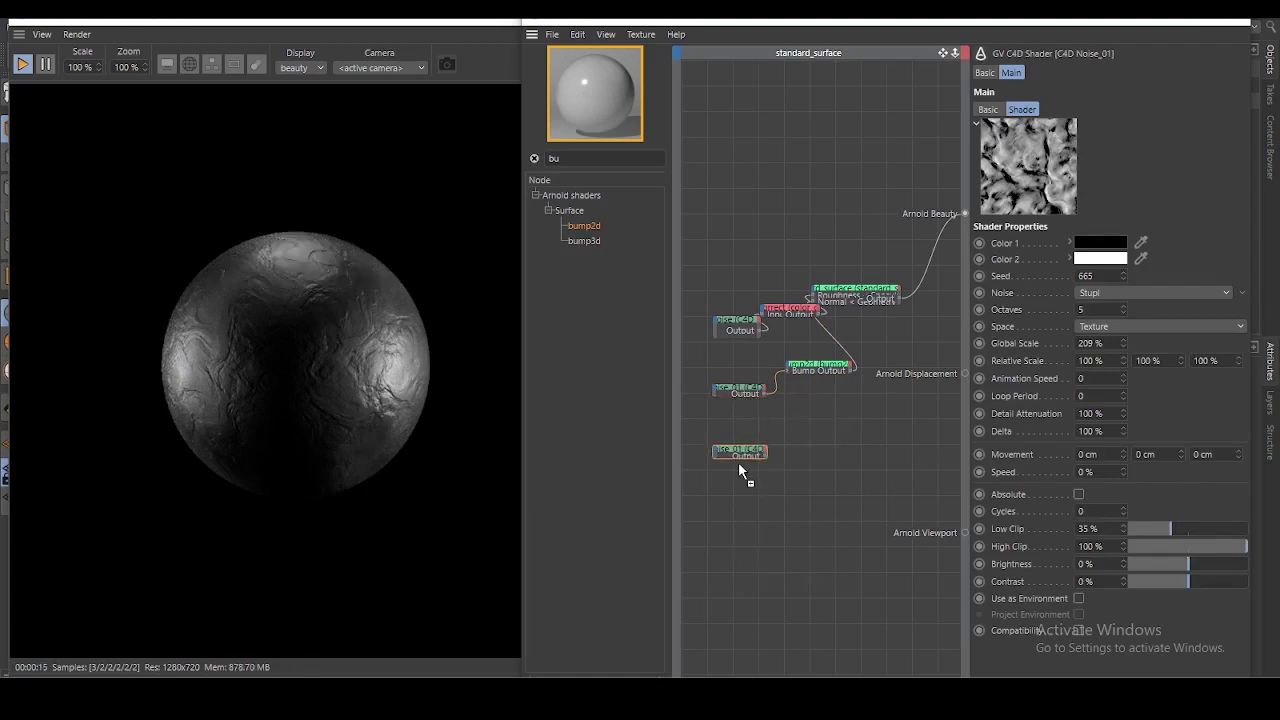
scroll(740, 463, "up", 1)
scroll(743, 466, "up", 1)
scroll(749, 462, "up", 1)
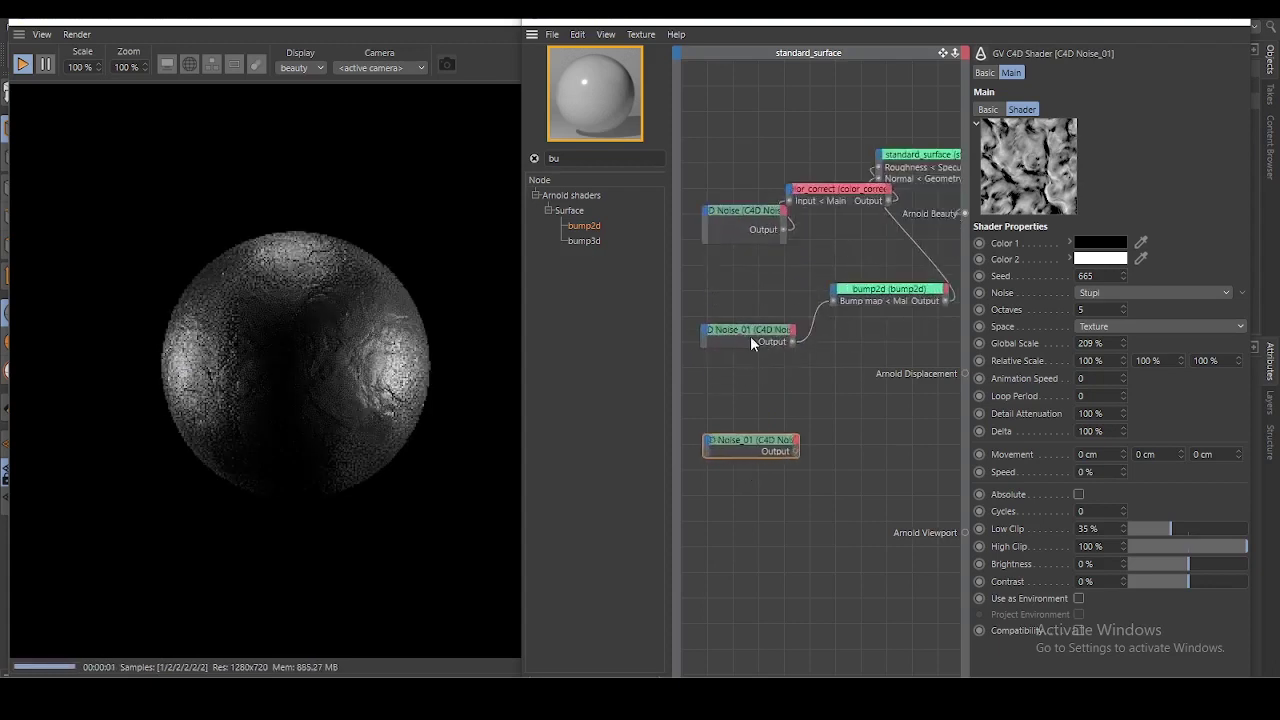
left_click(752, 340)
left_click(759, 440)
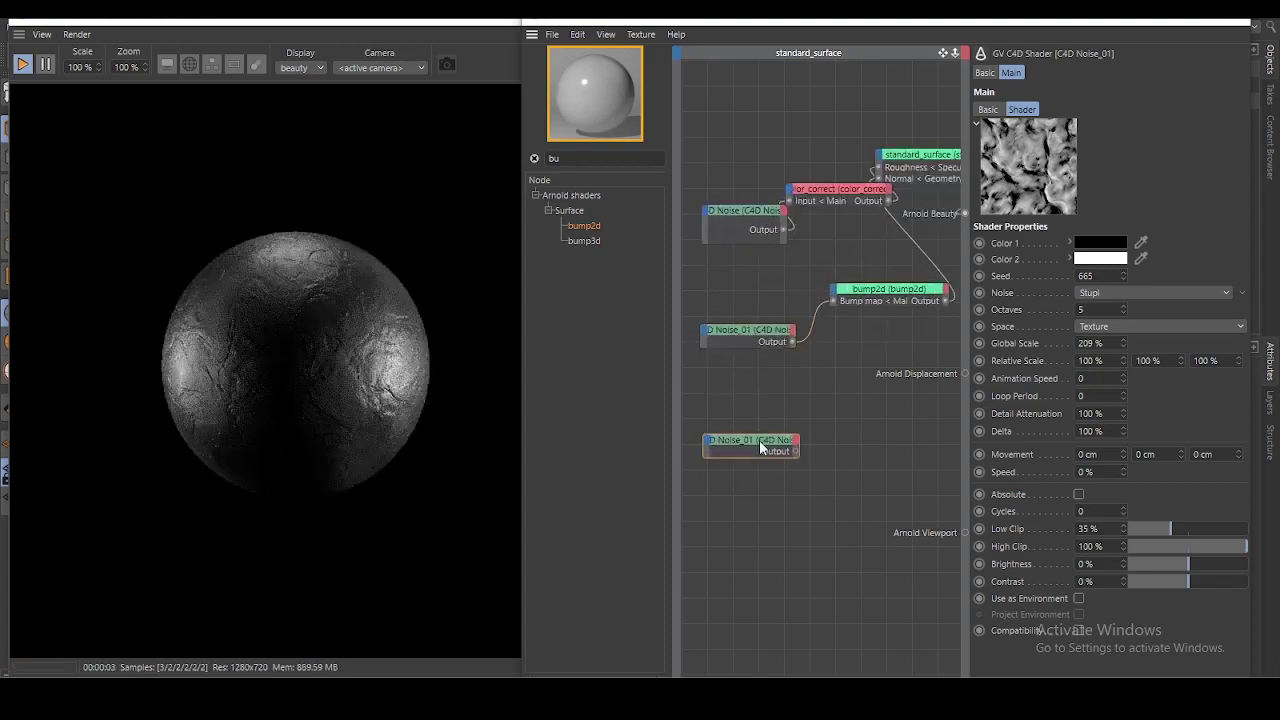
- Add an Arnold displacement node and plug the duplicated noise into its Displacement input
left_click(534, 158)
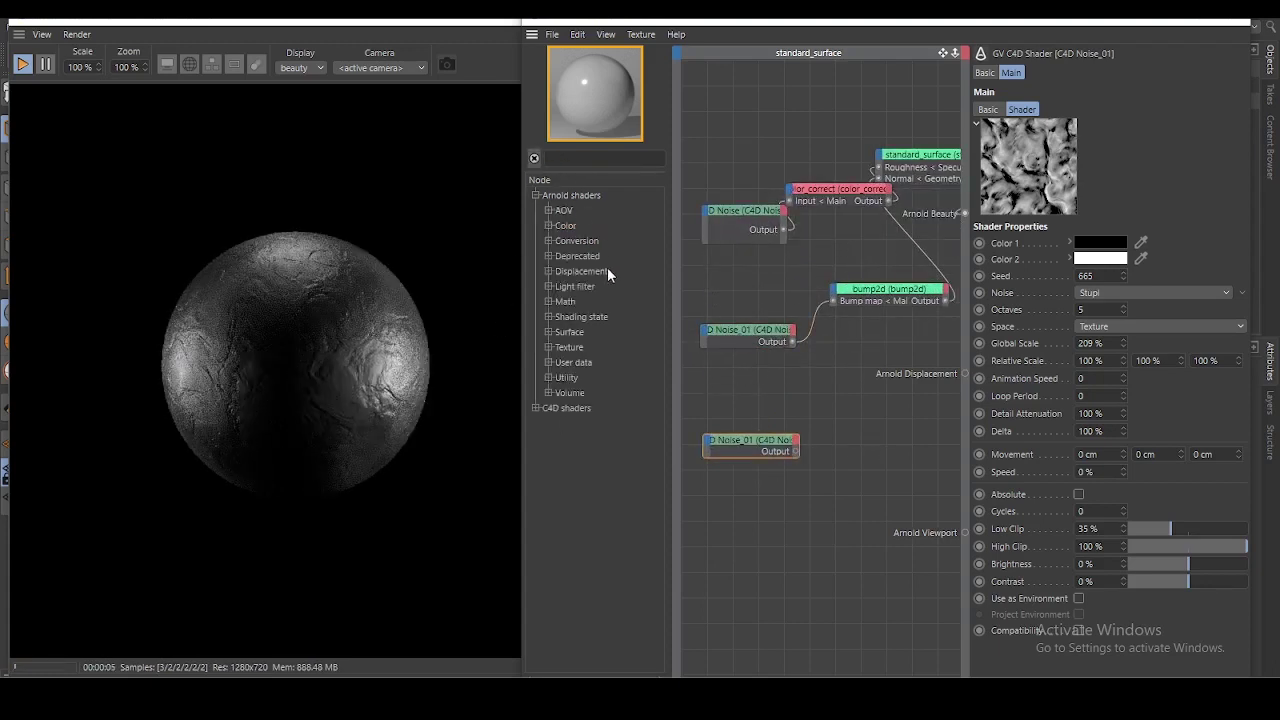
left_click(548, 271)
left_click_drag(590, 286, 837, 520)
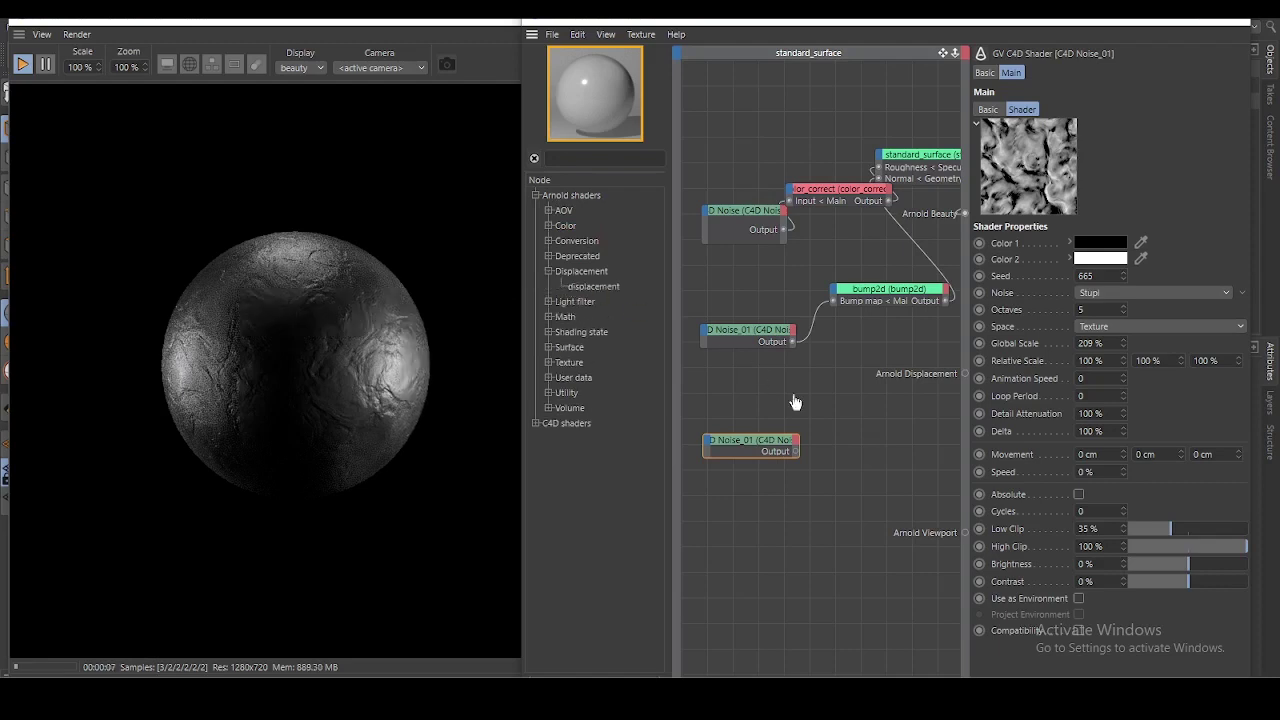
left_click_drag(771, 441, 758, 437)
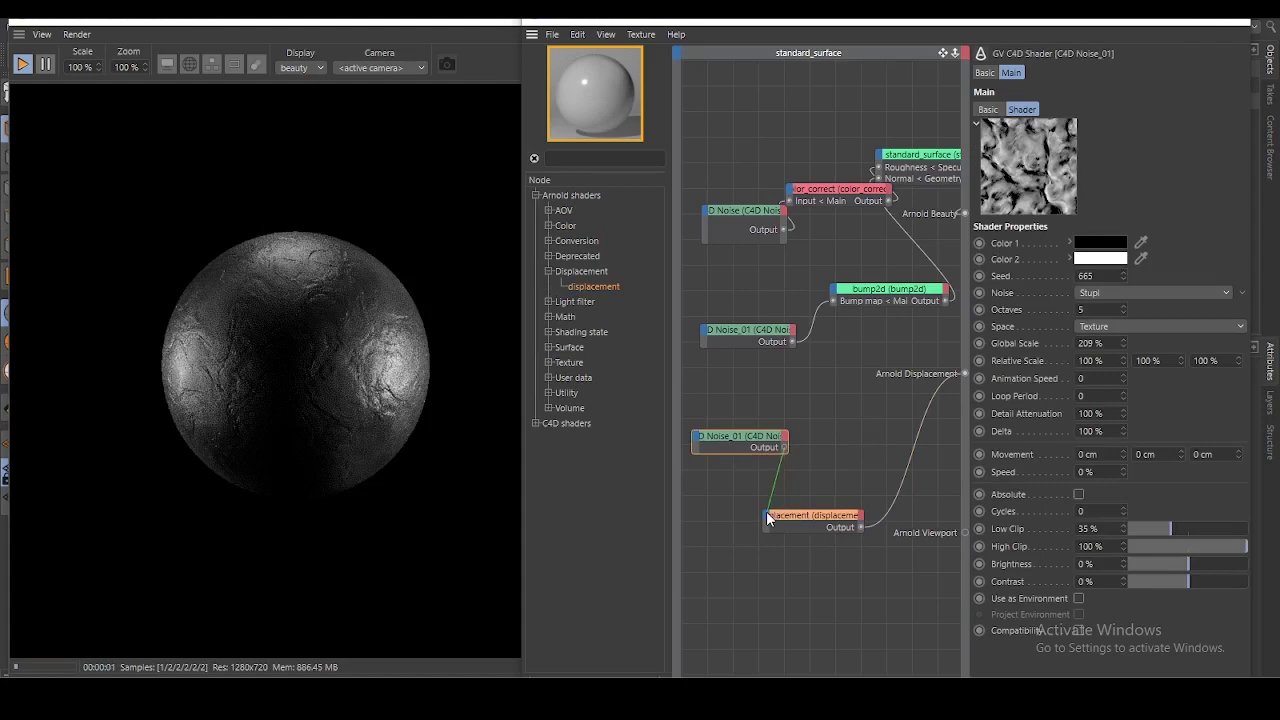
left_click_drag(788, 505, 766, 513)
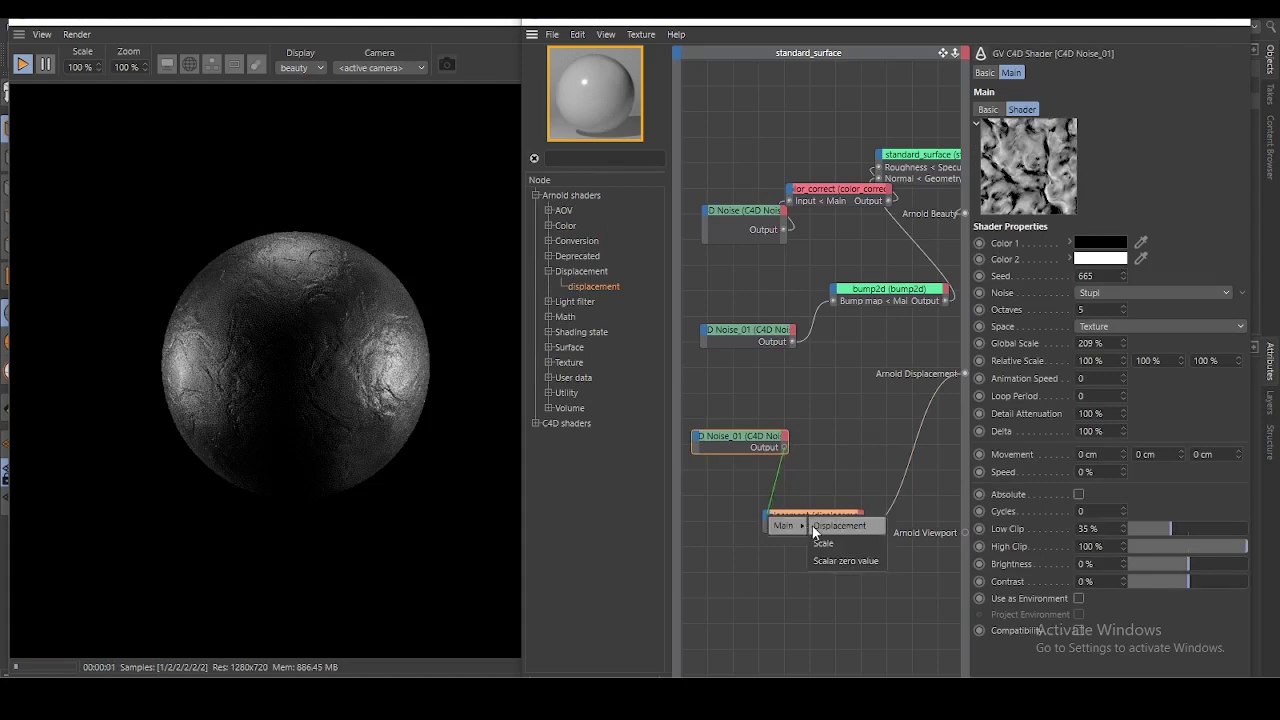
left_click(814, 525)
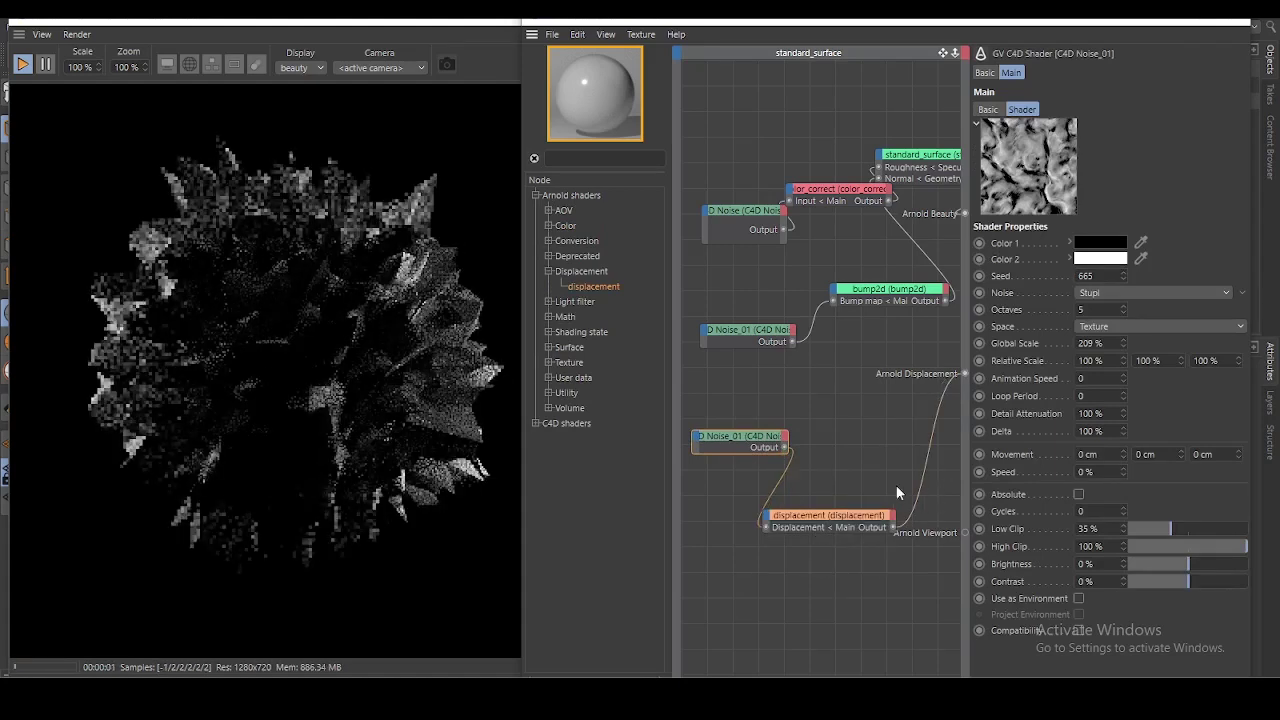
- Set the displacement node's Scale to 0.02, then make it -0.02
left_click(825, 513)
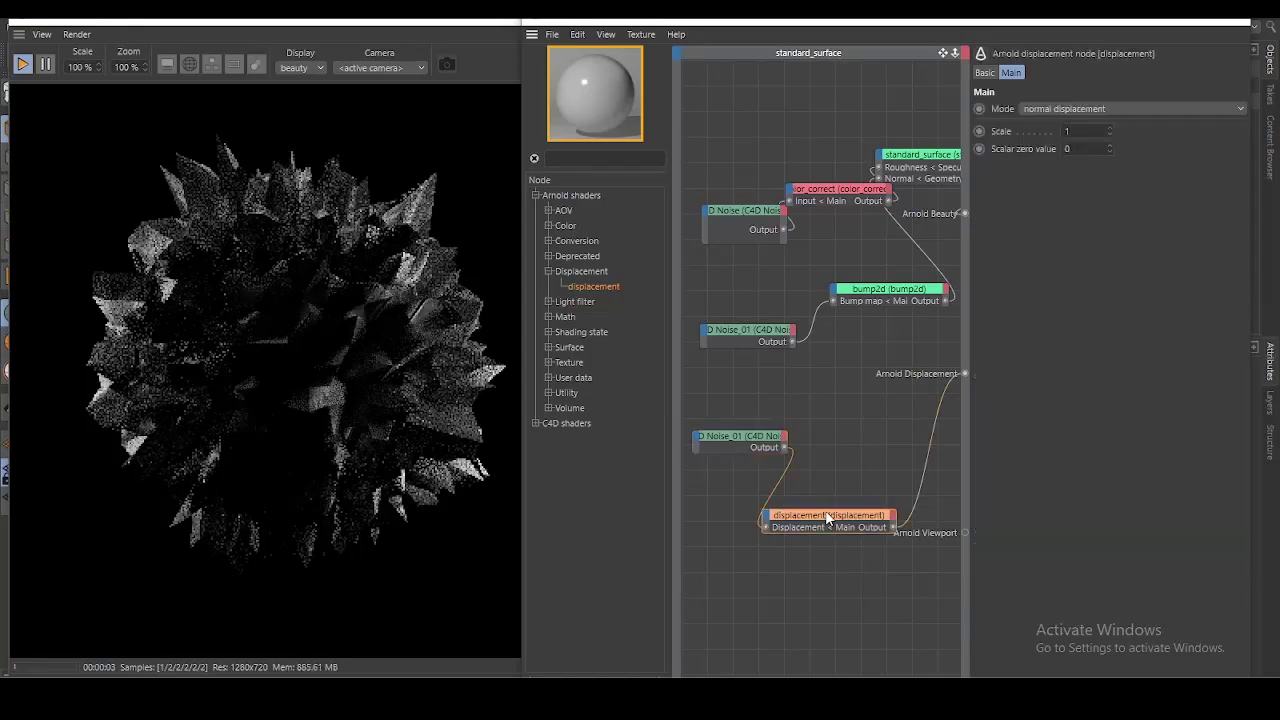
left_click(1066, 131)
type("0")
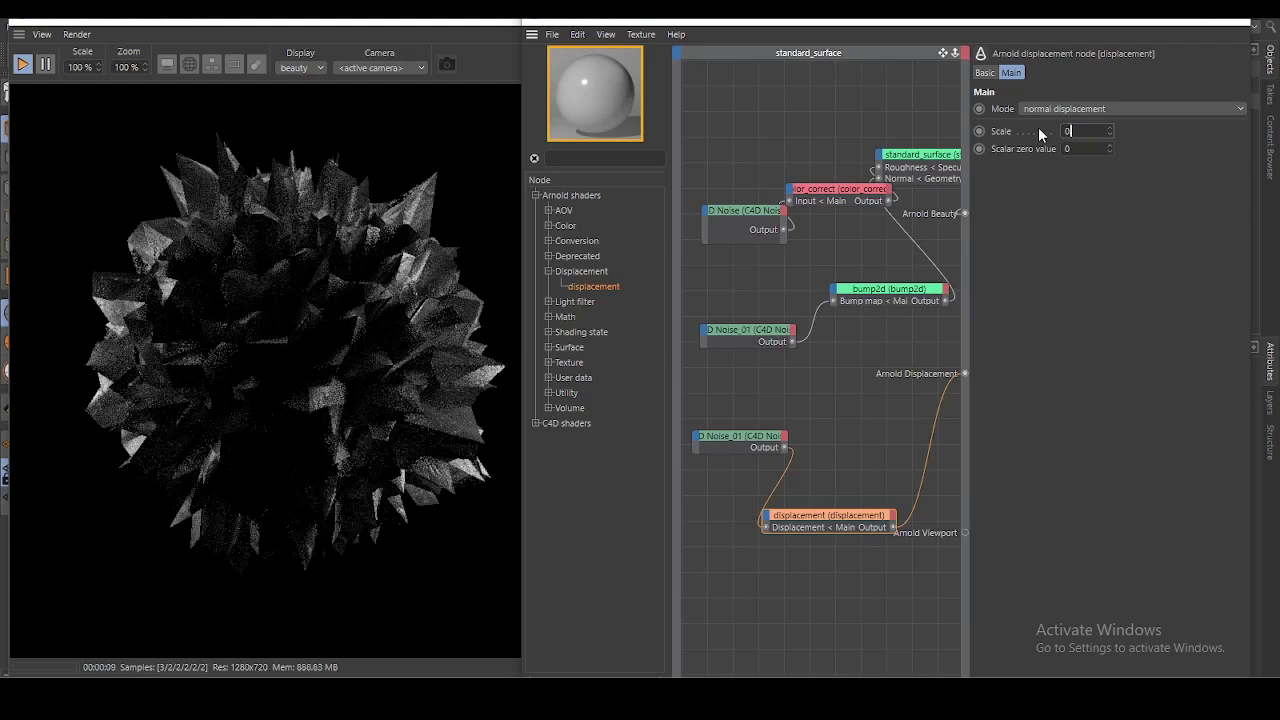
type(".02")
key("Return")
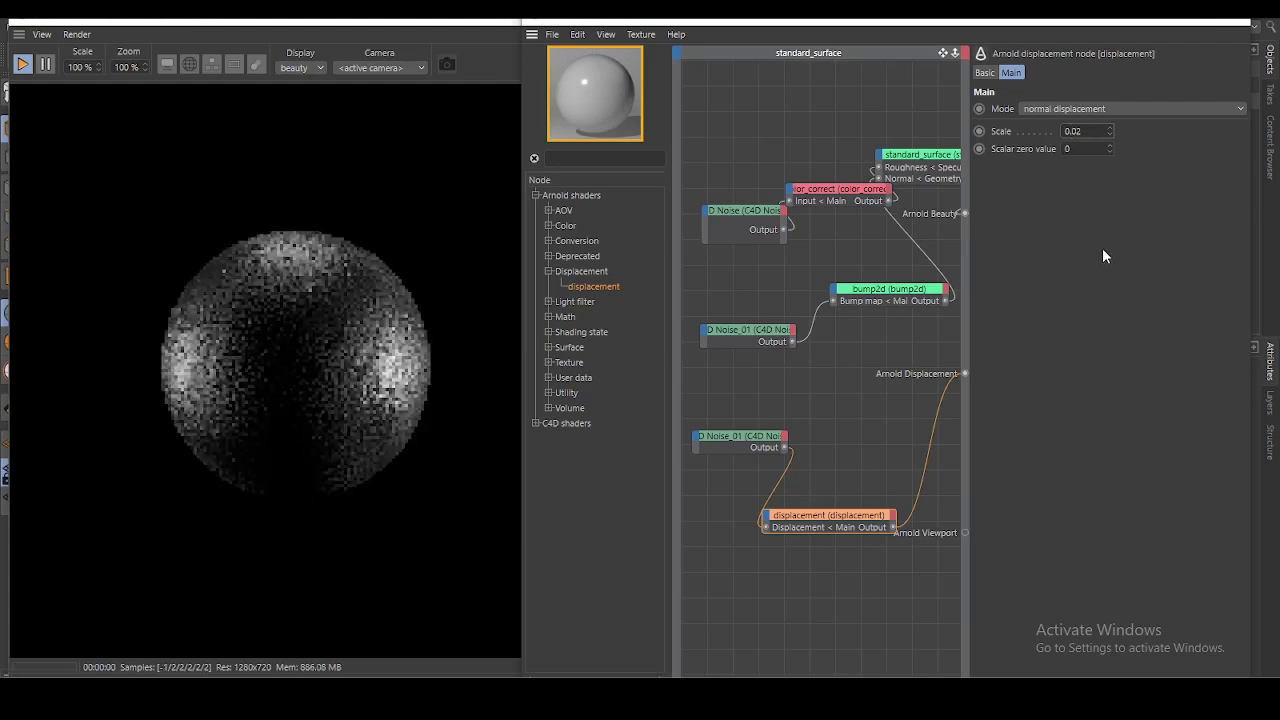
left_click(366, 363)
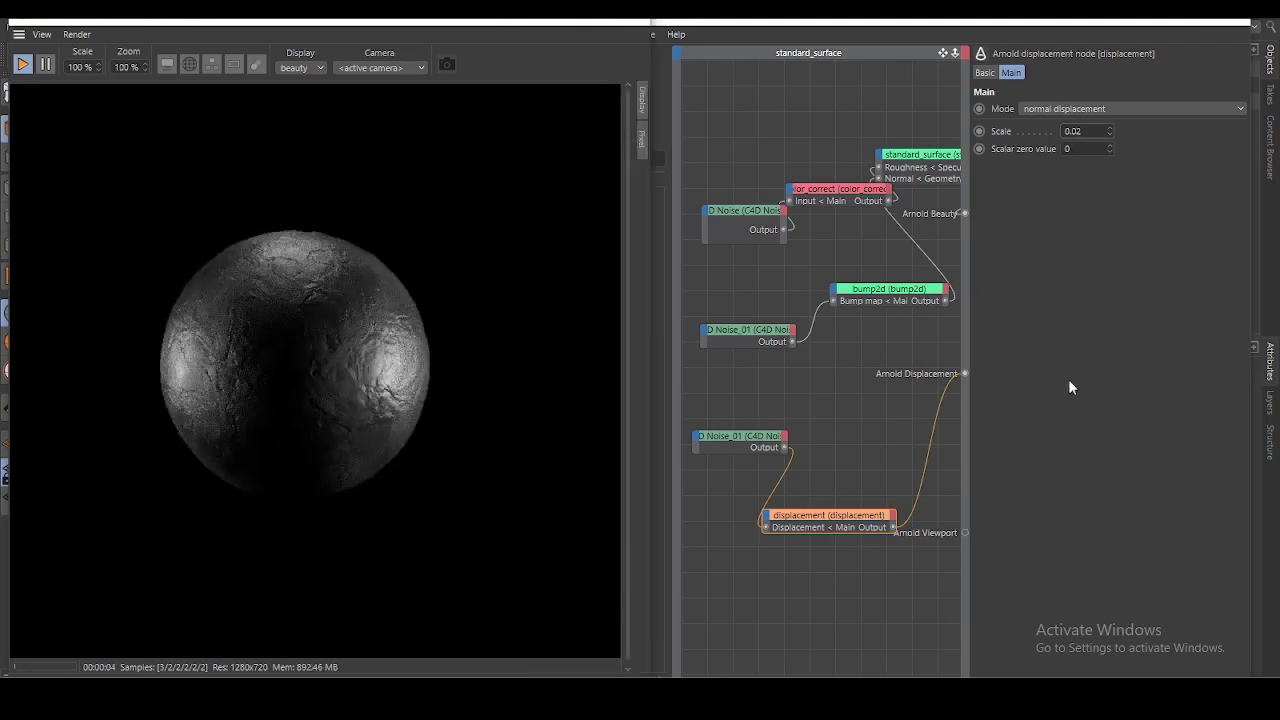
left_click(1072, 131)
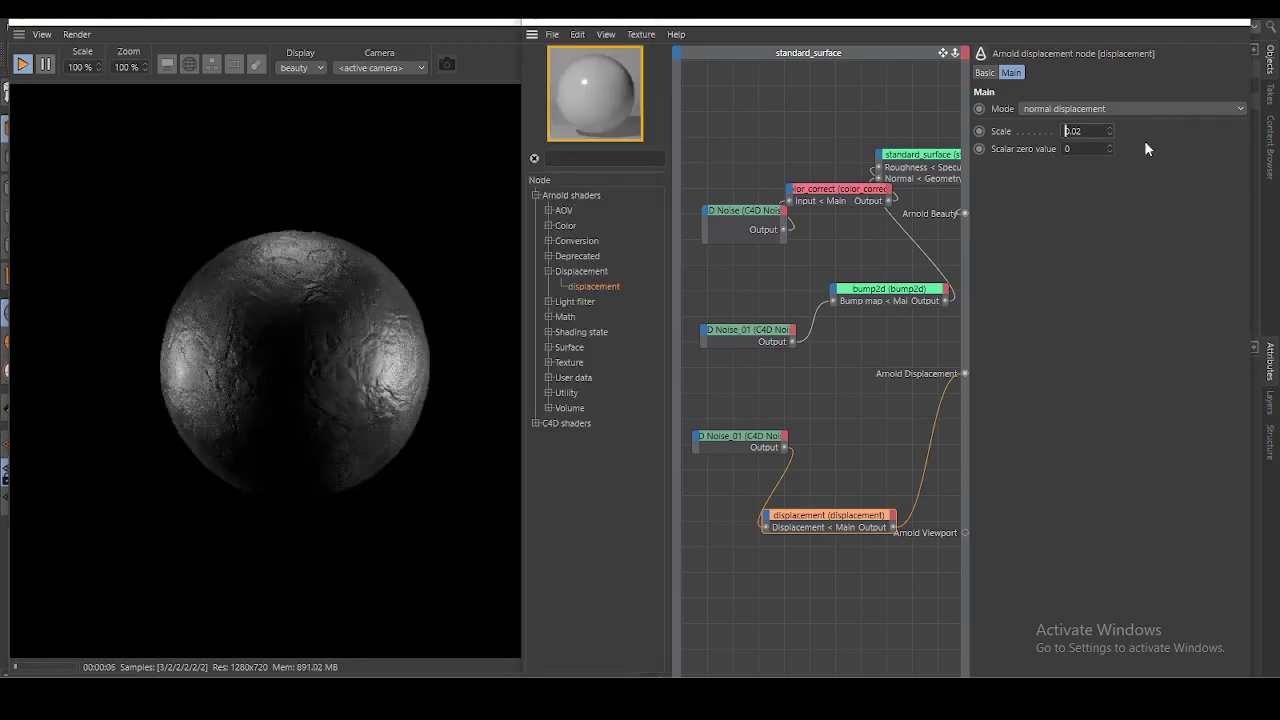
type("-")
key("Return")
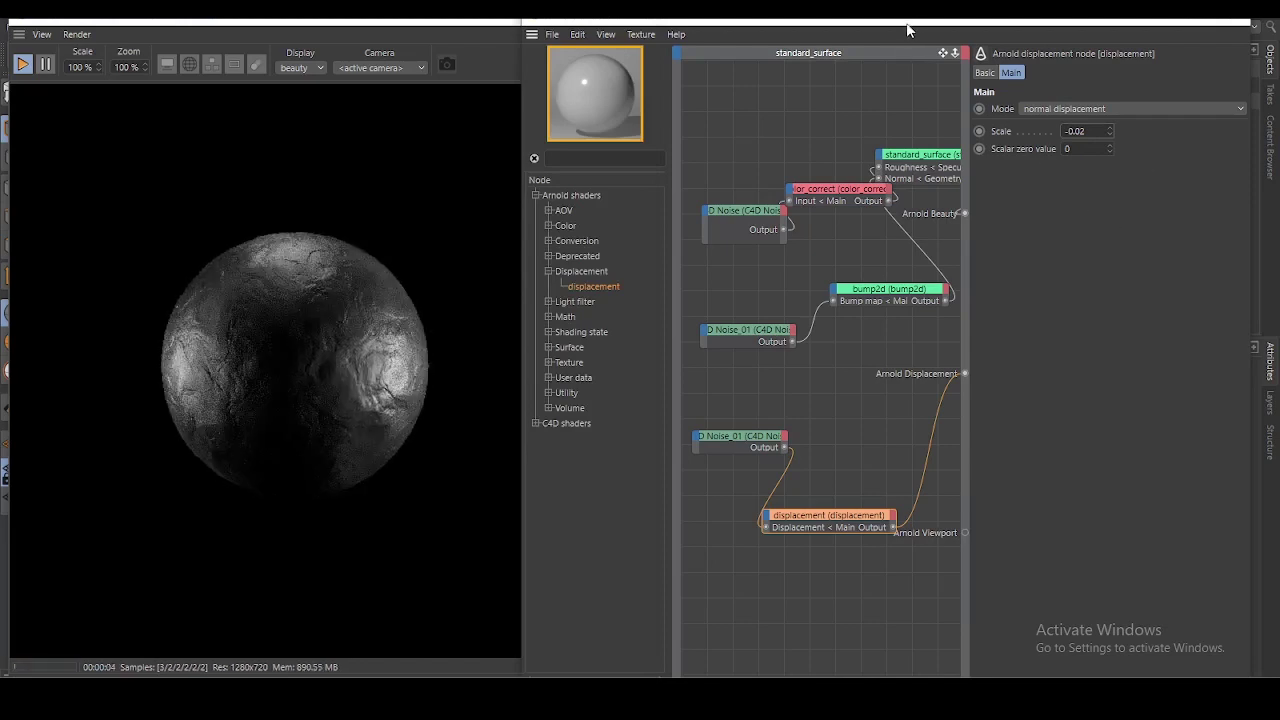
left_click_drag(909, 26, 701, 439)
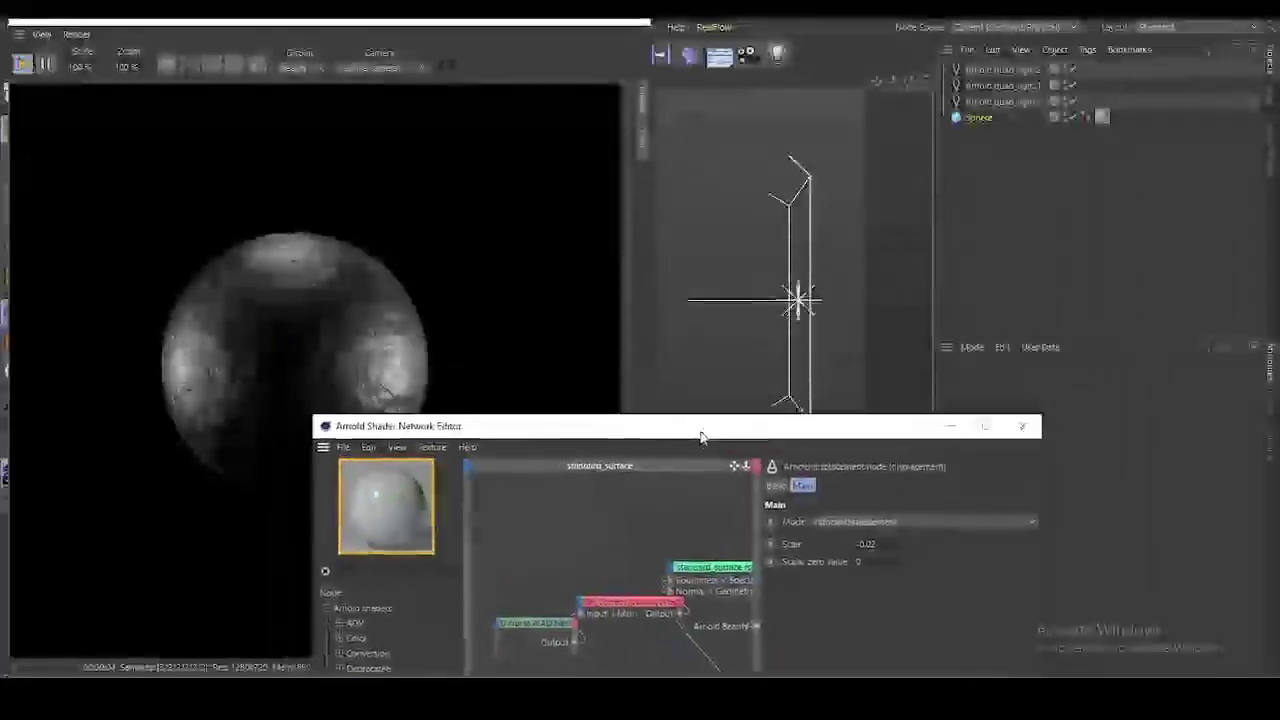
- Add a C4DtoA Arnold Parameters tag to the Sphere
right_click(975, 118)
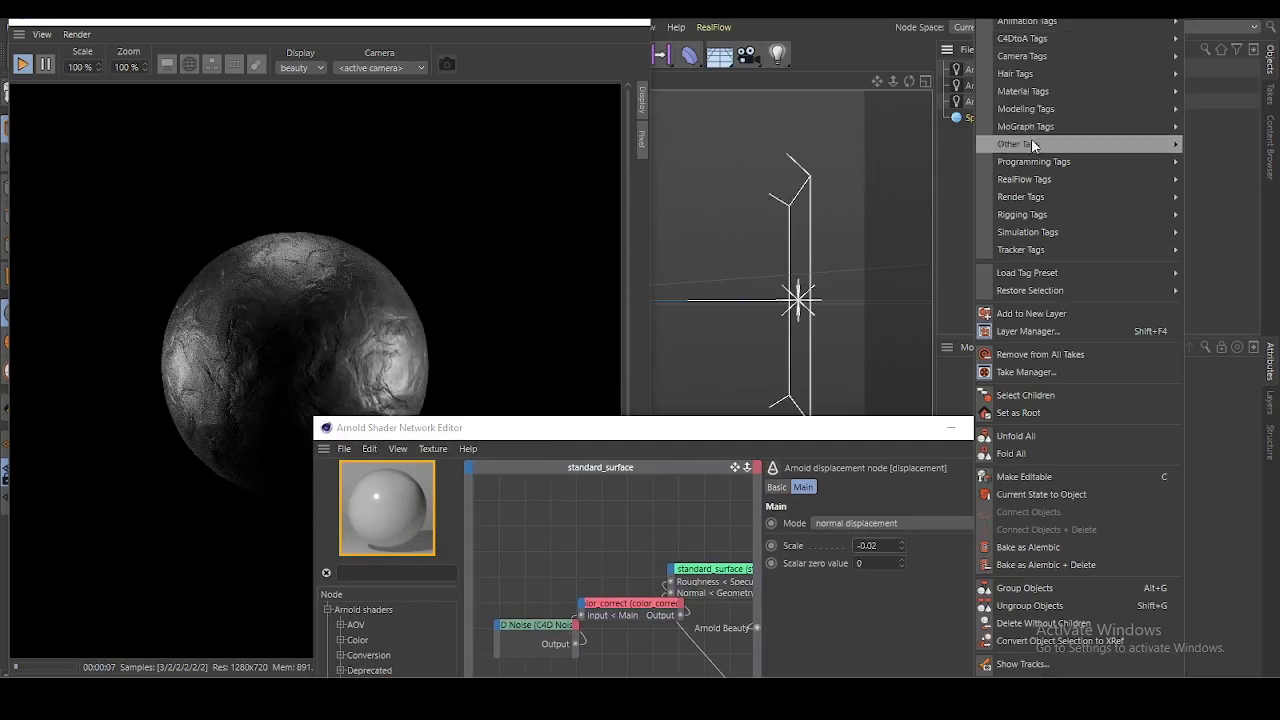
mouse_move(1022, 38)
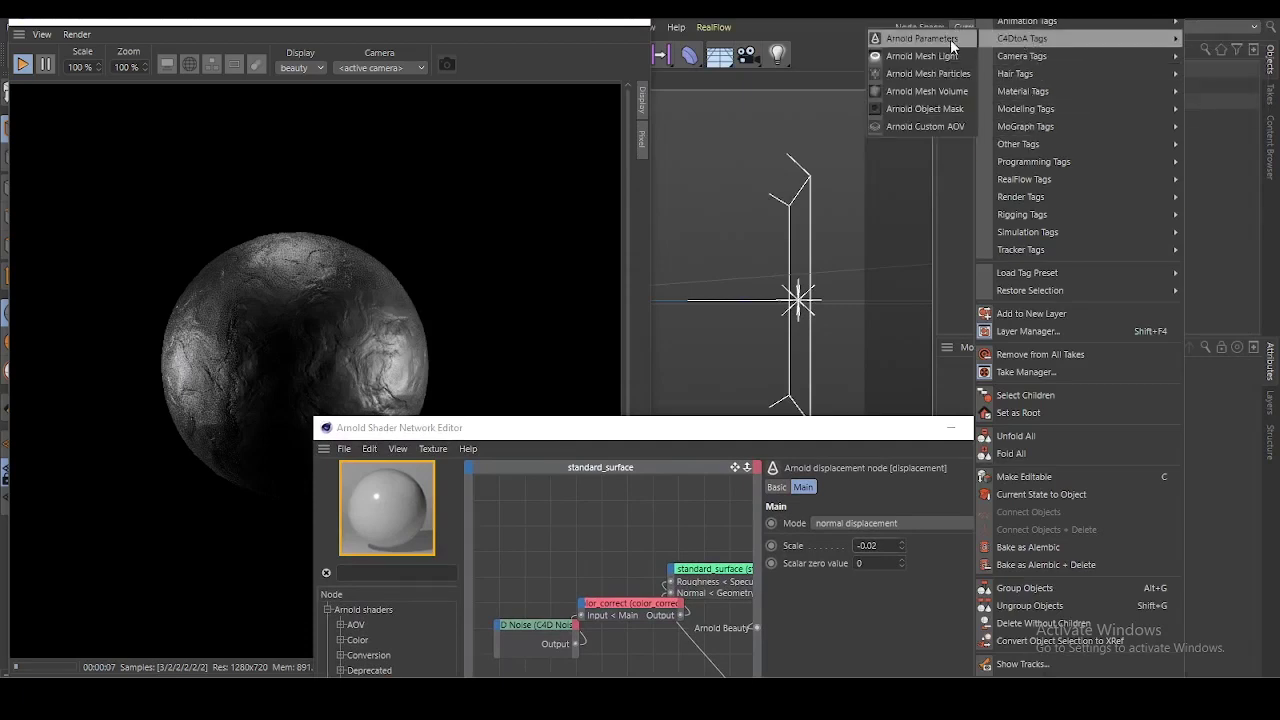
left_click(950, 39)
mouse_move(834, 432)
left_mouse_down()
mouse_move(741, 453)
mouse_move(700, 636)
left_mouse_up()
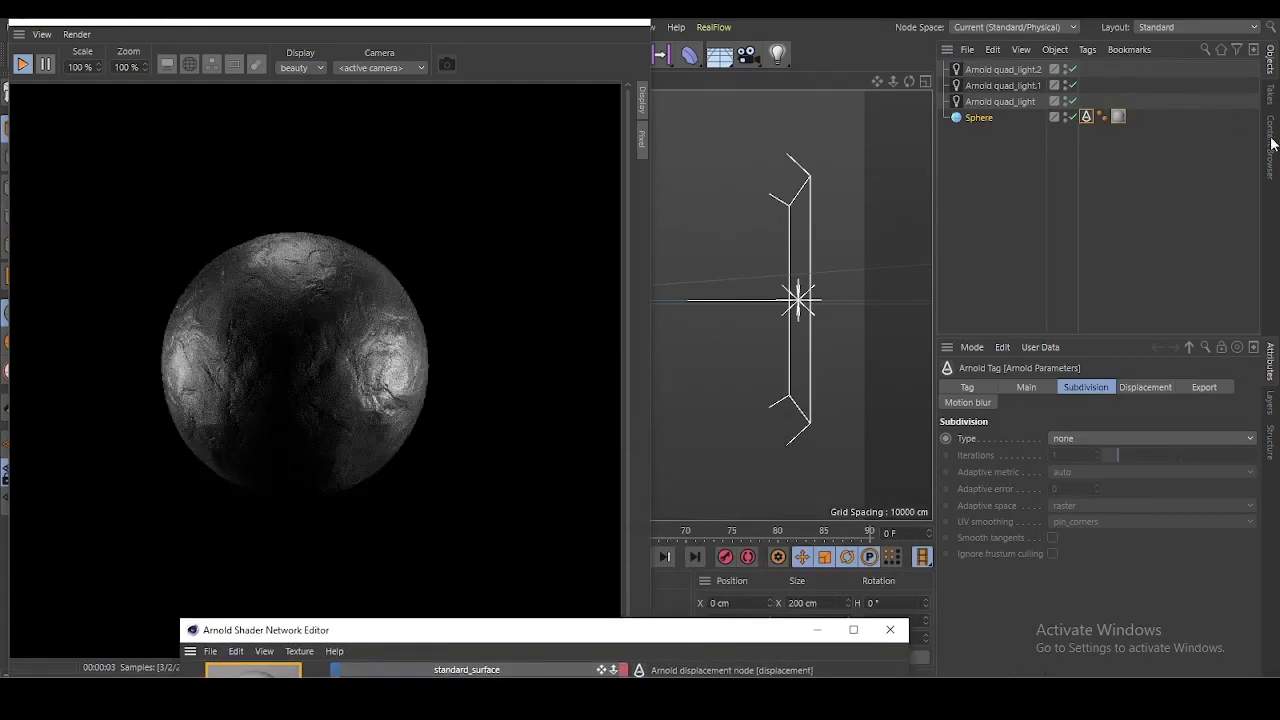
- Set the tag's subdivision type to catclark and enable region render in the IPR
left_click(1073, 443)
left_click(1080, 472)
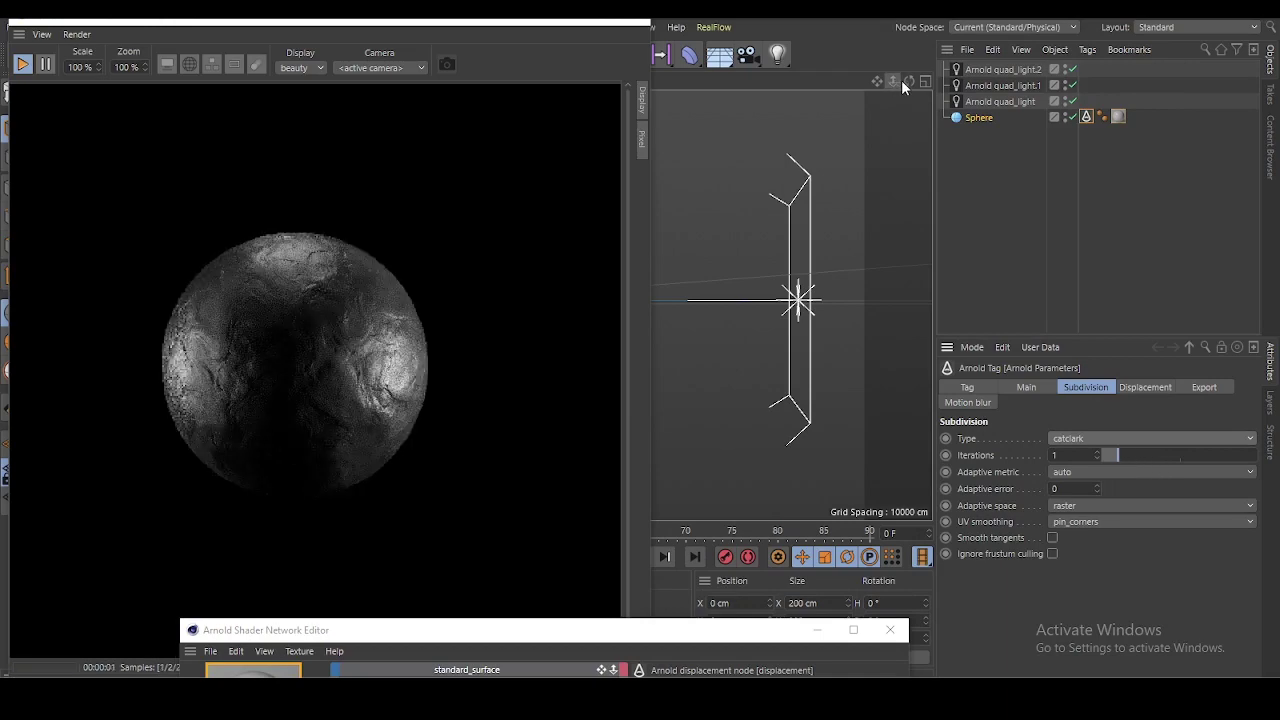
left_click_drag(893, 79, 898, 5)
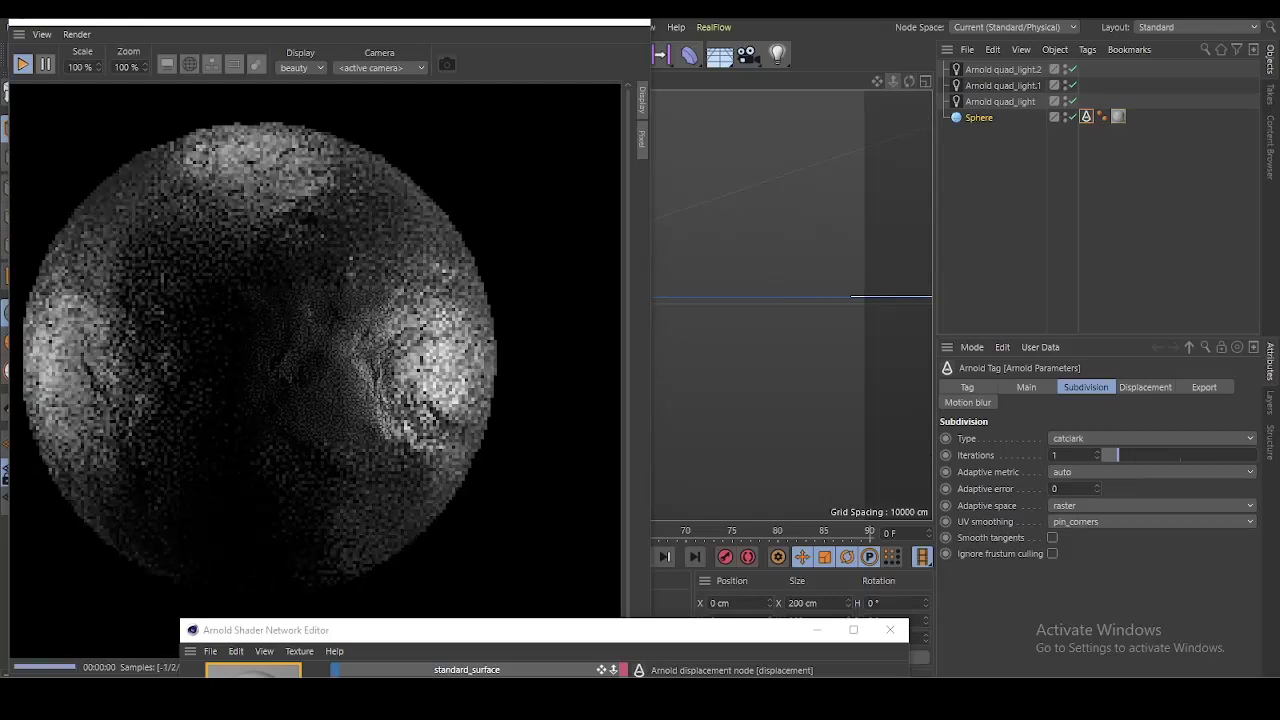
left_click(232, 64)
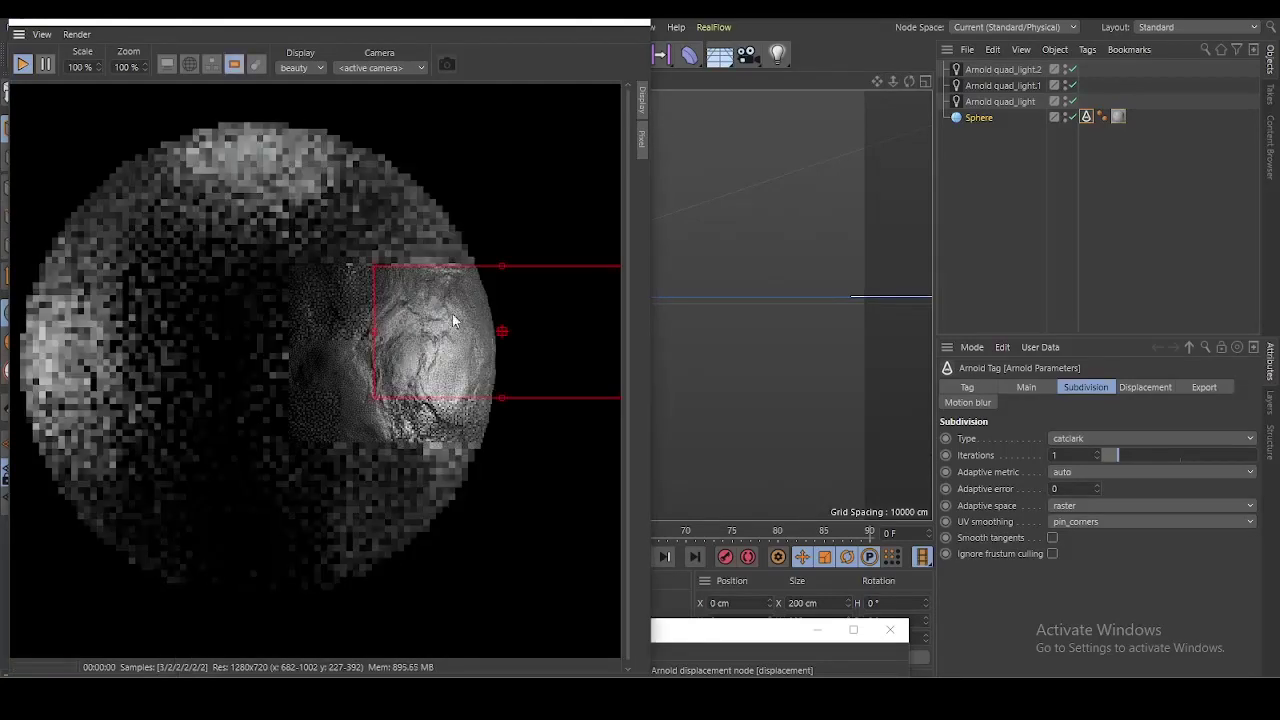
- Move the render region over the sphere and raise catclark iterations from 1 to 5
left_click_drag(503, 337, 401, 373)
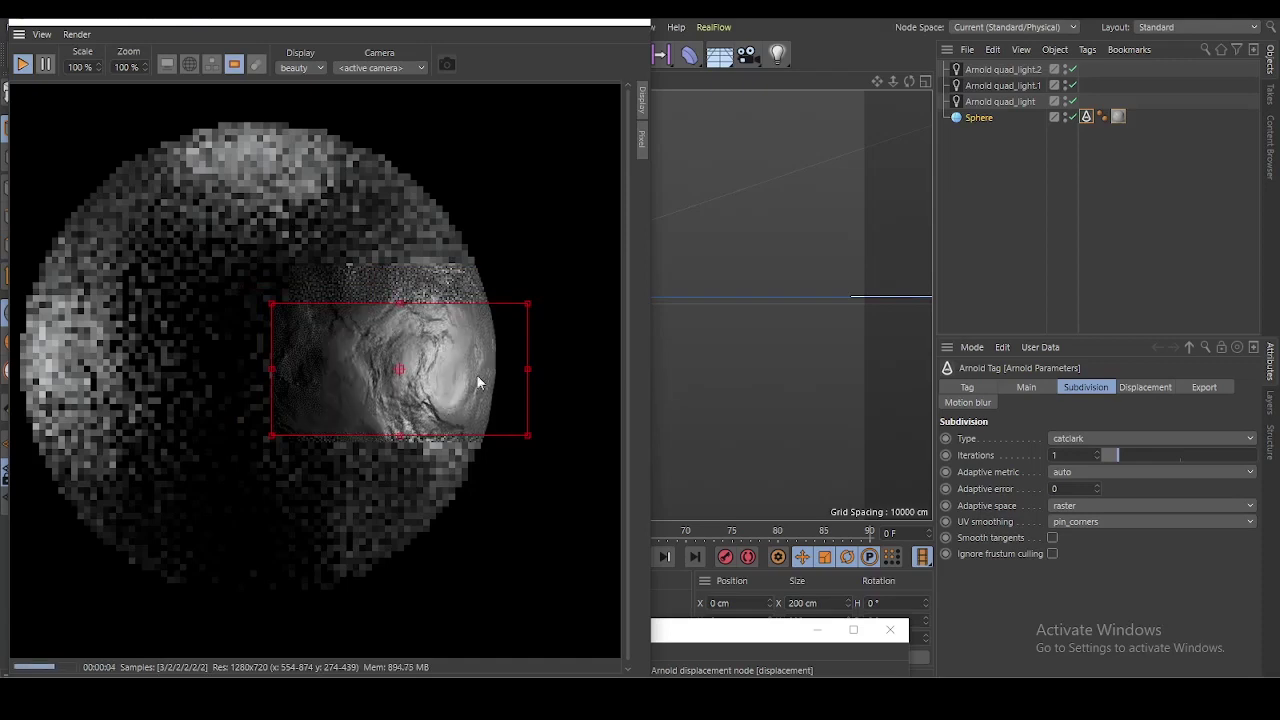
left_click_drag(891, 81, 889, 43)
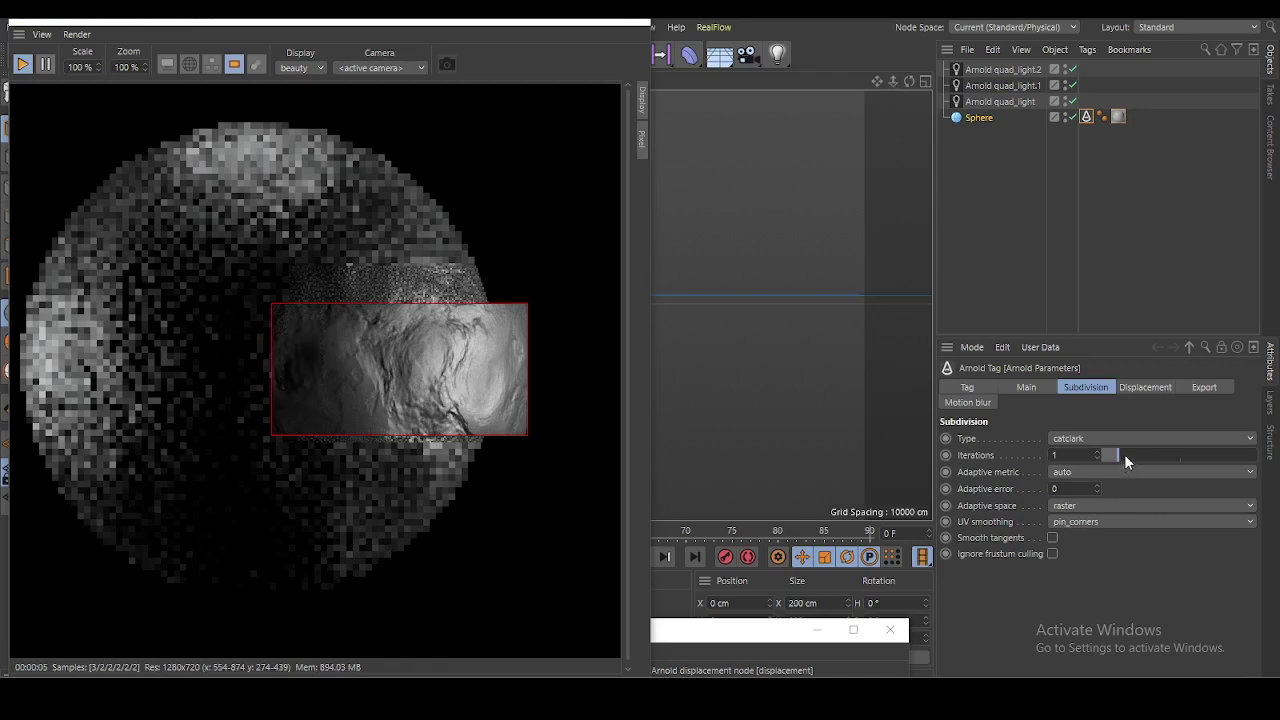
left_click_drag(1124, 454, 1129, 454)
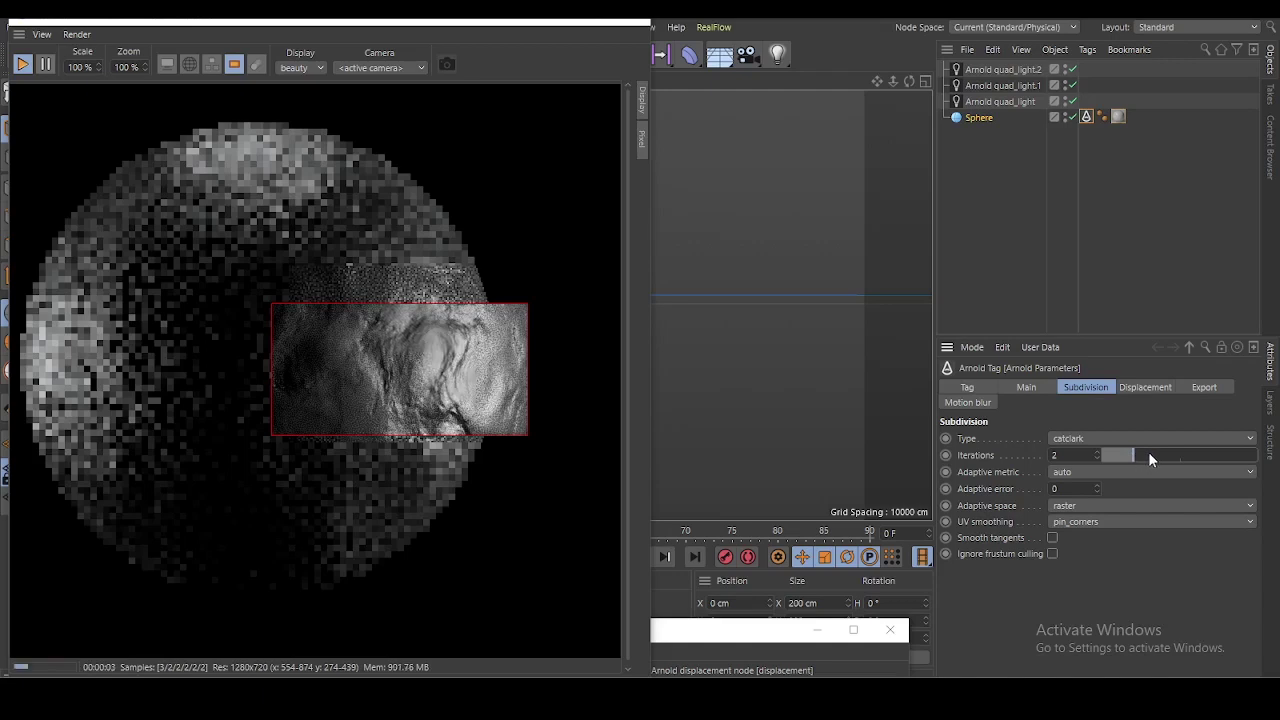
left_click(1157, 455)
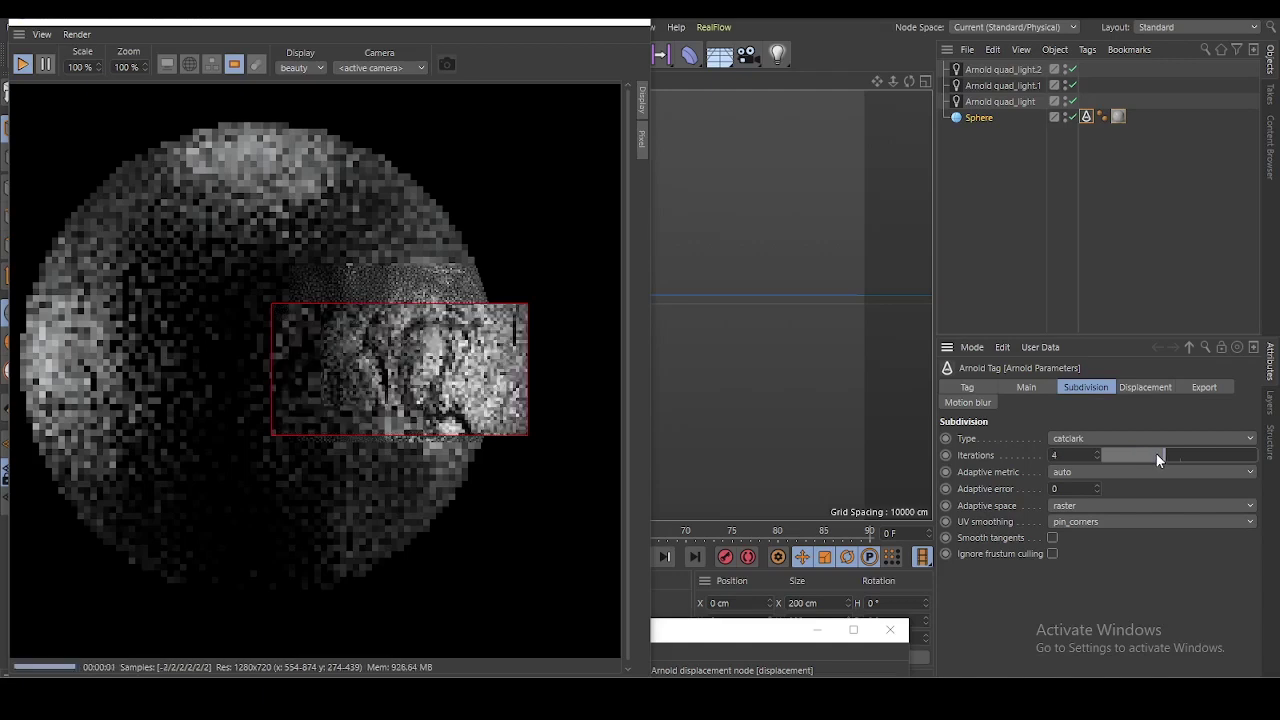
scroll(420, 405, "down", 1)
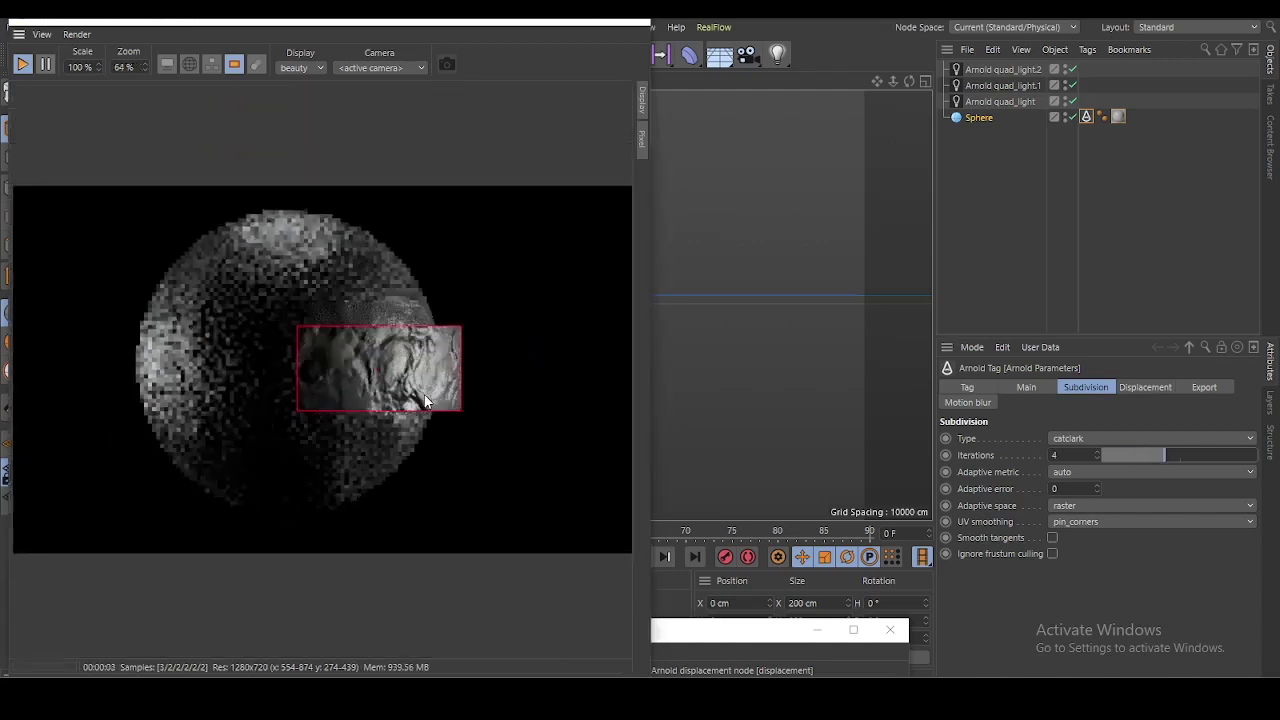
scroll(390, 390, "down", 1)
scroll(346, 366, "up", 1)
scroll(346, 366, "up", 1)
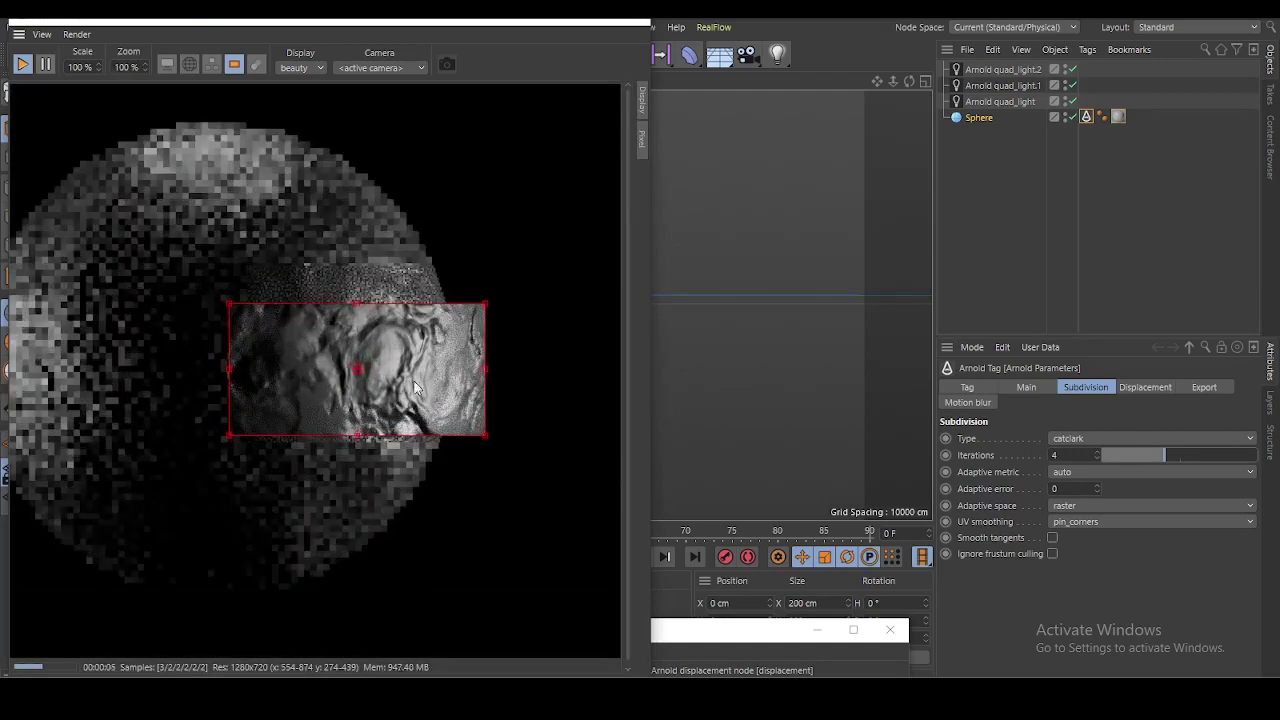
left_click_drag(1149, 455, 1175, 458)
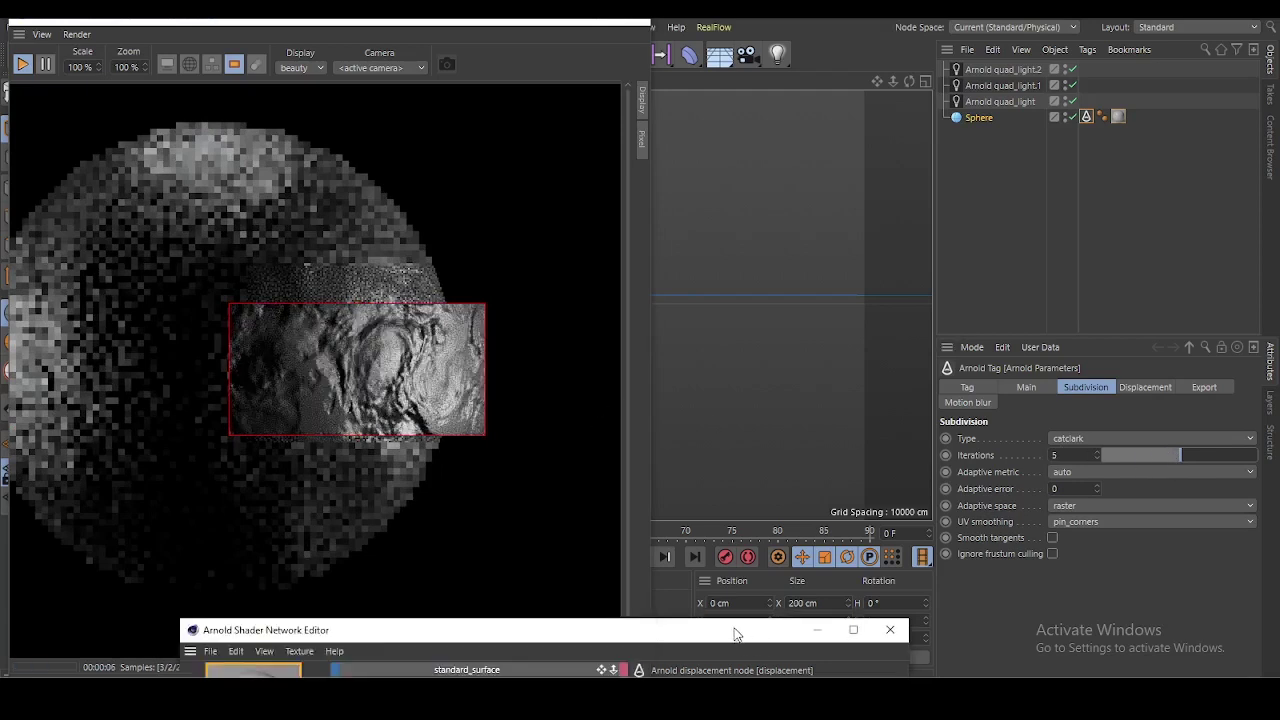
left_click_drag(734, 634, 1126, 118)
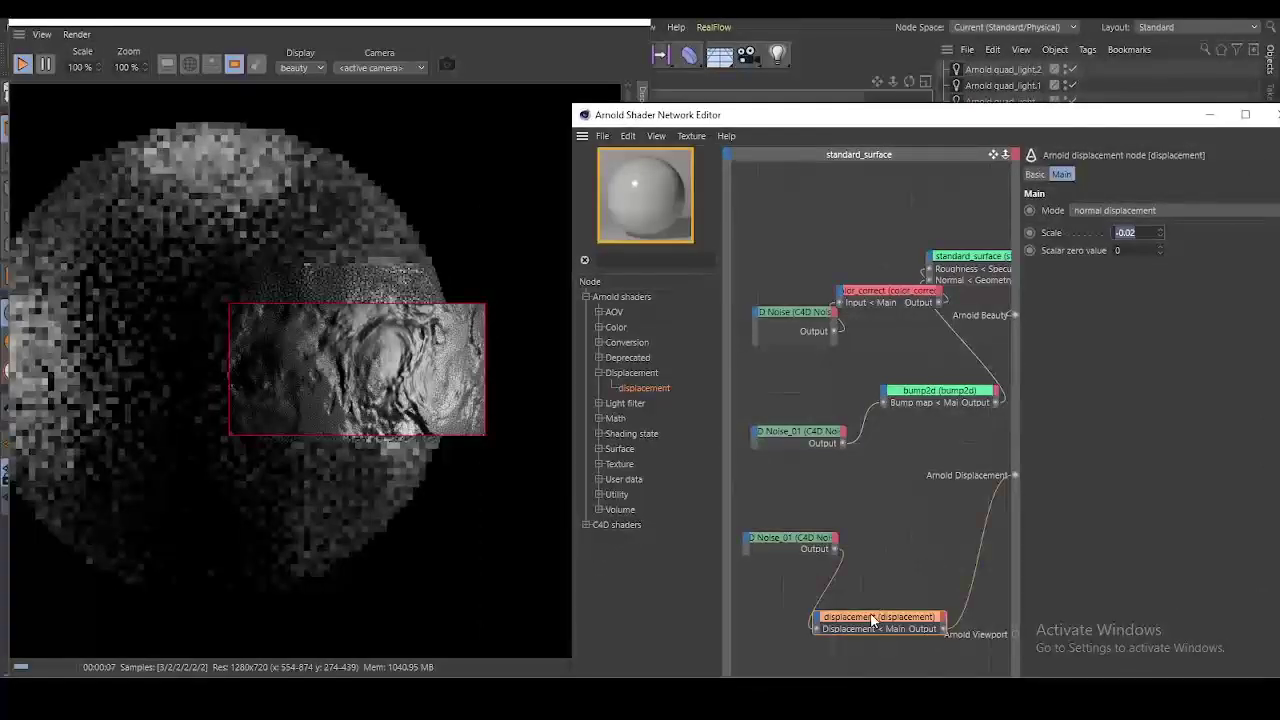
- Turn off region render and zoom the preview to inspect the whole displaced sphere
left_click_drag(872, 620, 887, 606)
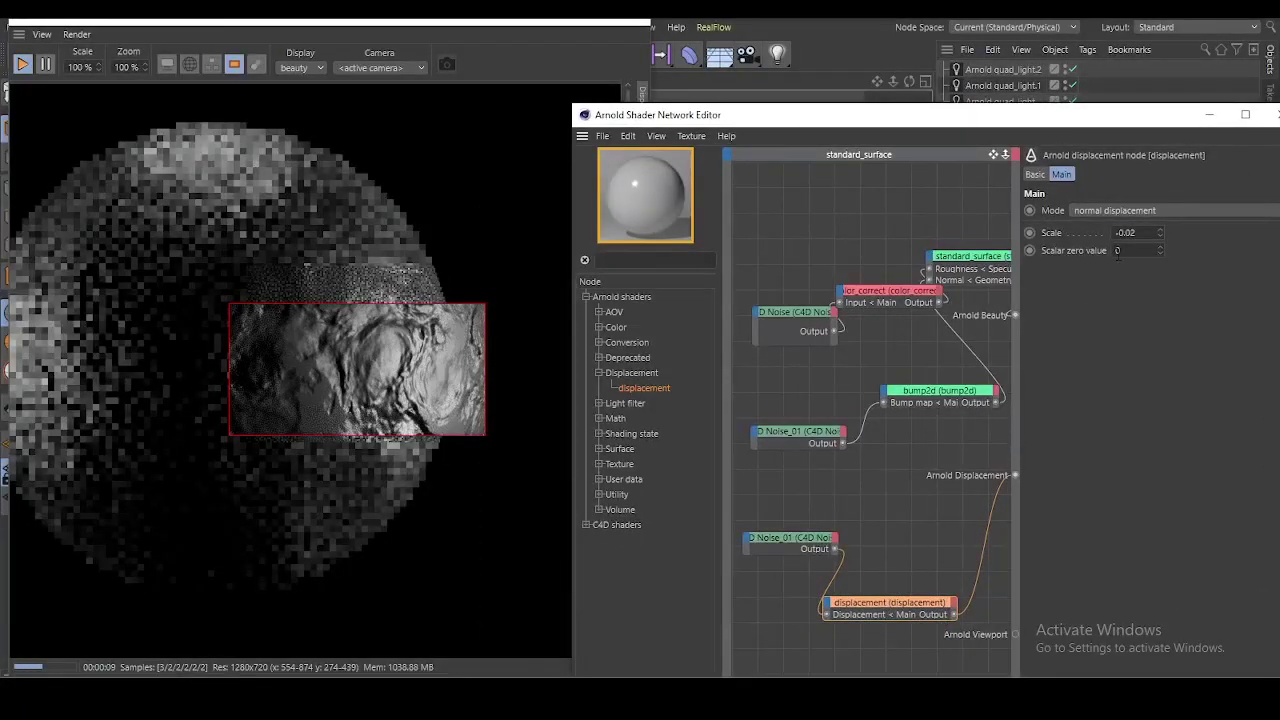
left_click(239, 63)
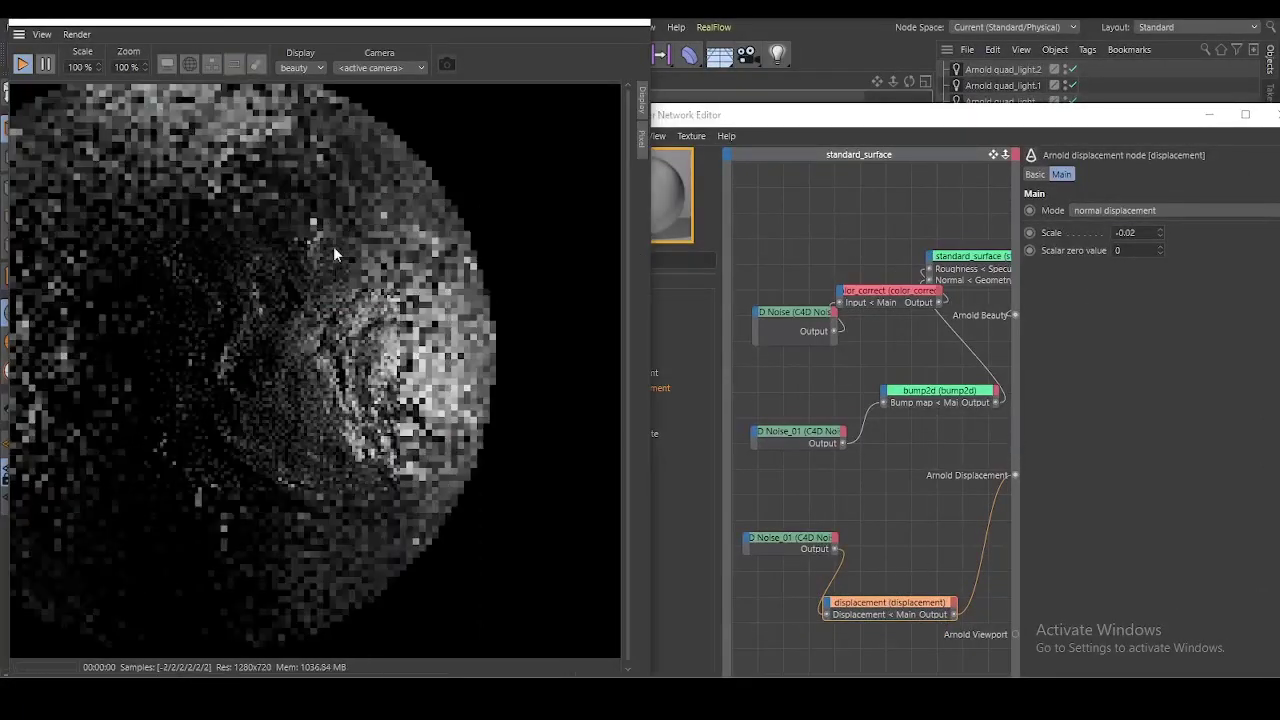
scroll(335, 327, "down", 3)
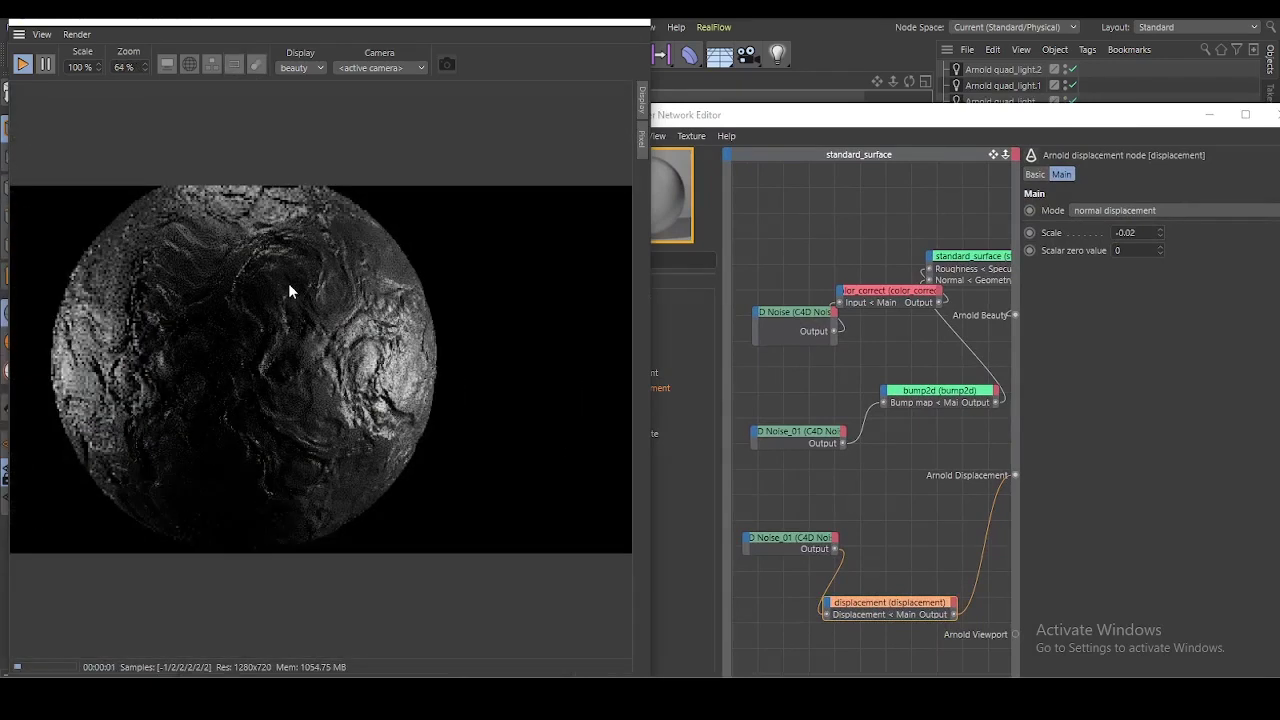
scroll(288, 283, "down", 2)
scroll(310, 325, "up", 1)
scroll(324, 351, "up", 1)
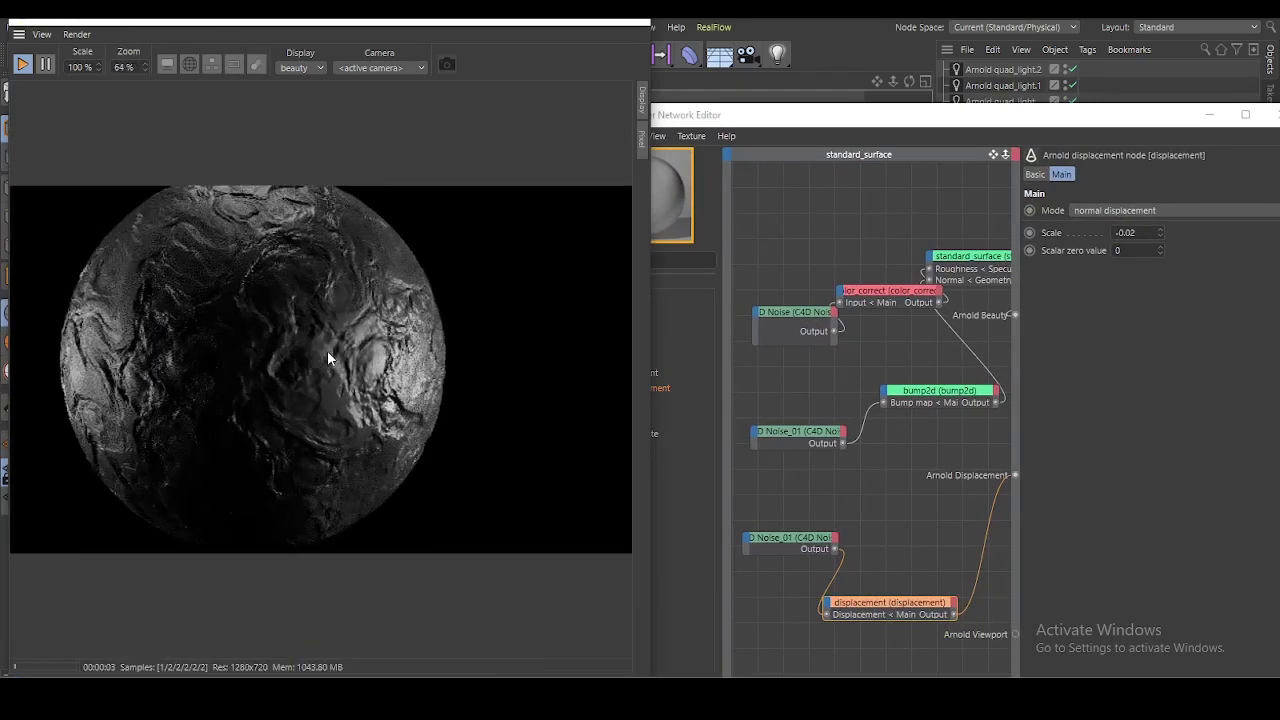
scroll(327, 350, "up", 1)
scroll(327, 349, "up", 1)
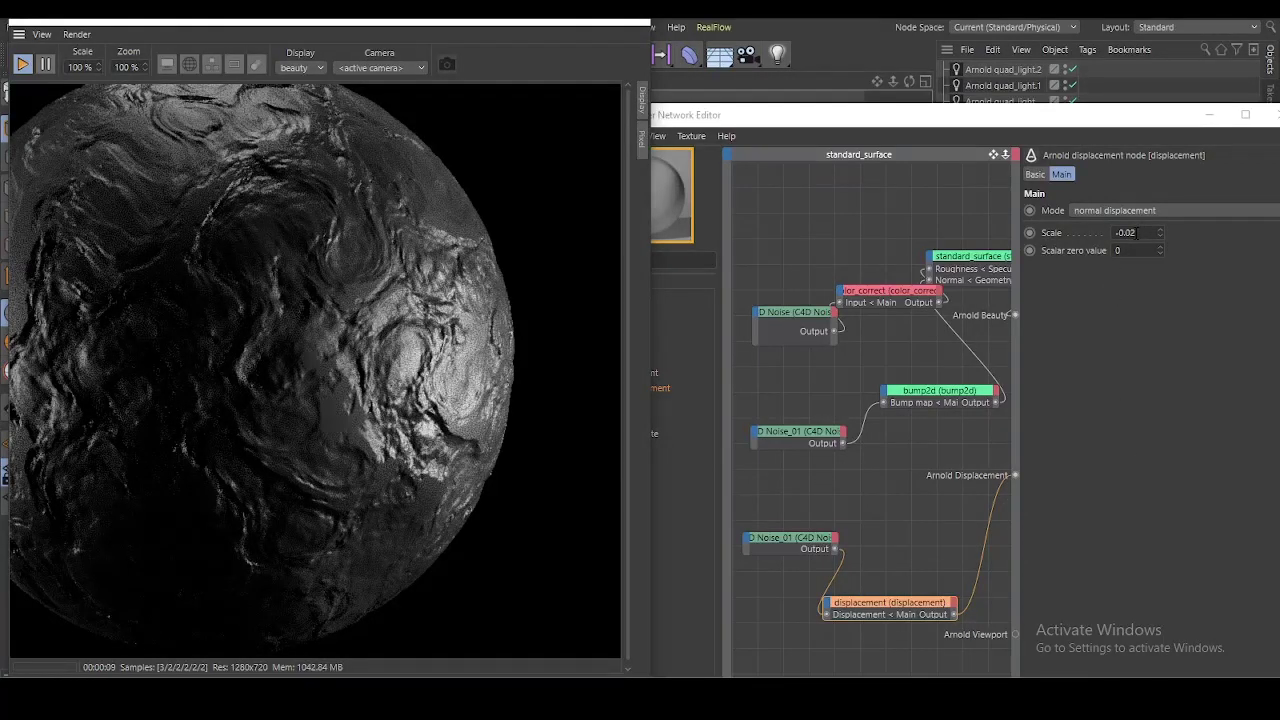
left_click(1141, 232)
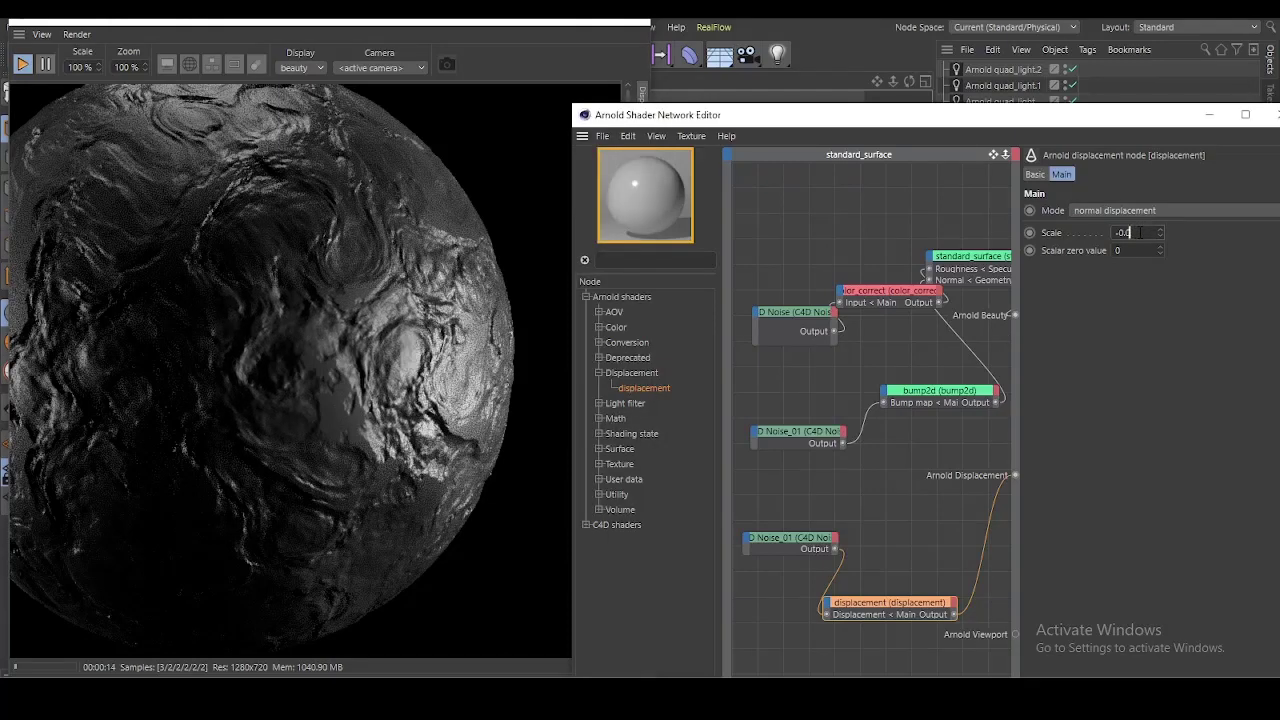